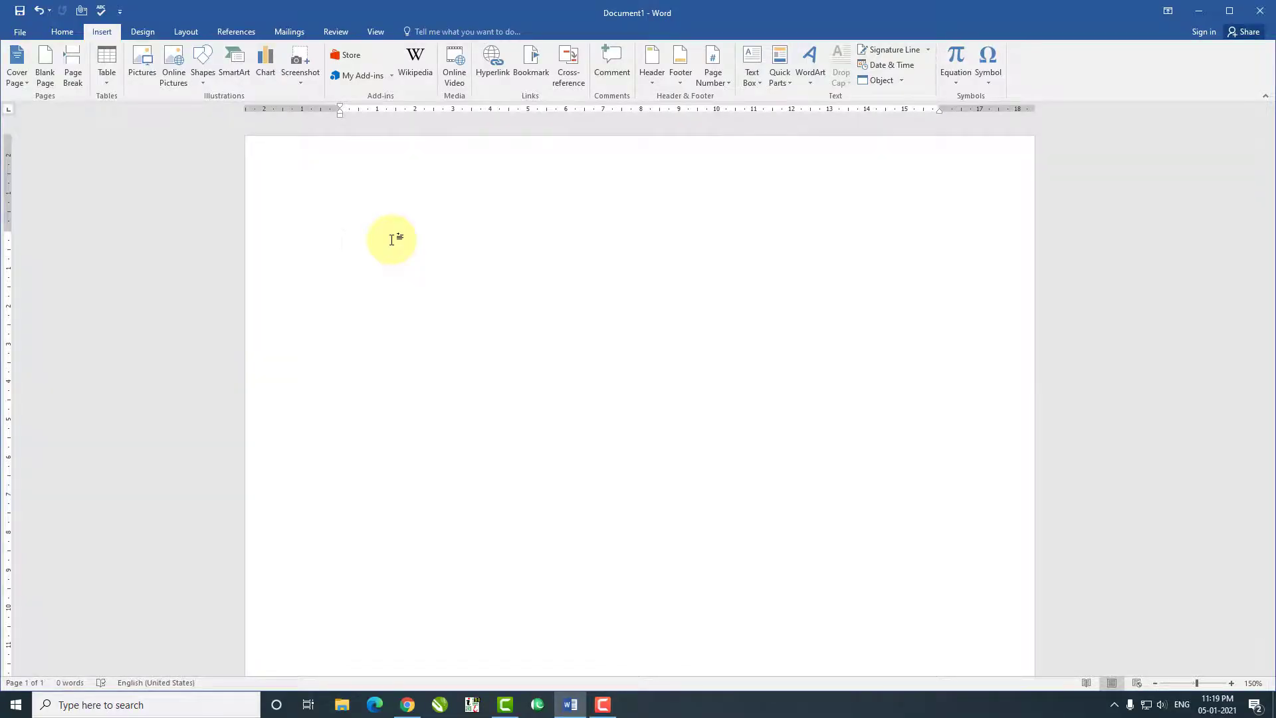
- Generate five paragraphs of sample text on the empty page with the =rand() formula
{"action": "type", "text": "=rand("}
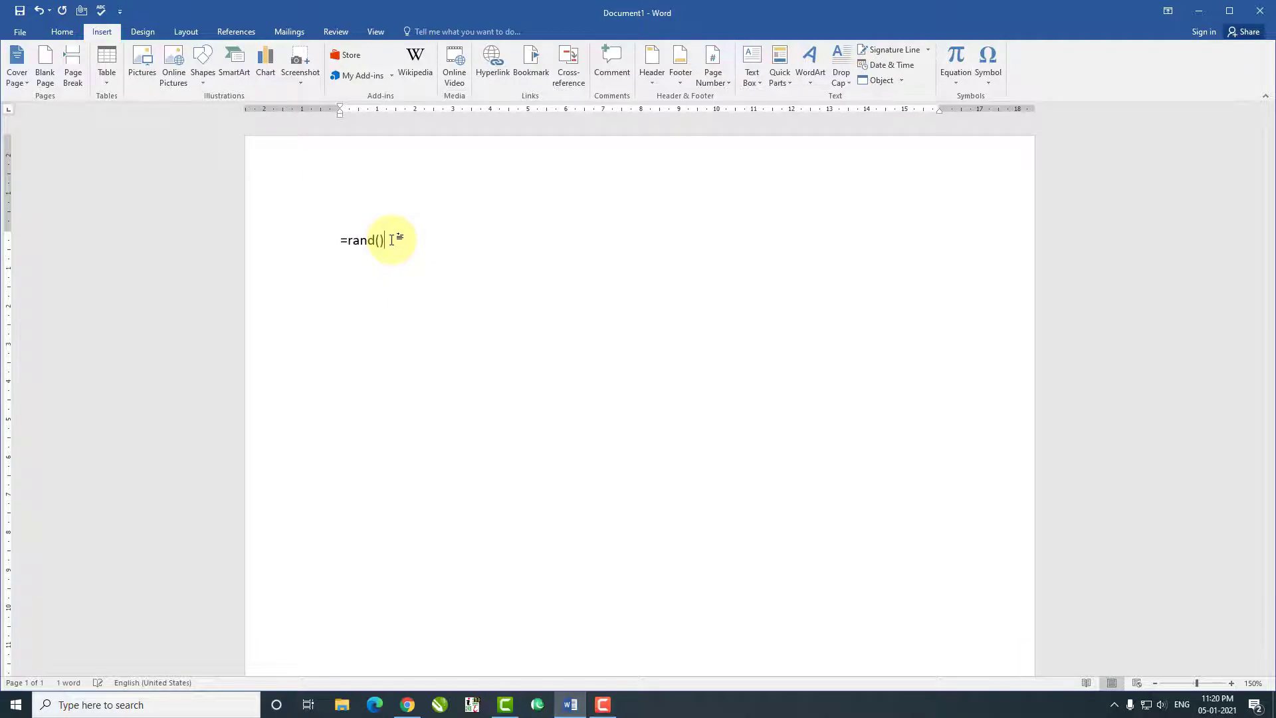
{"action": "key", "text": "Return"}
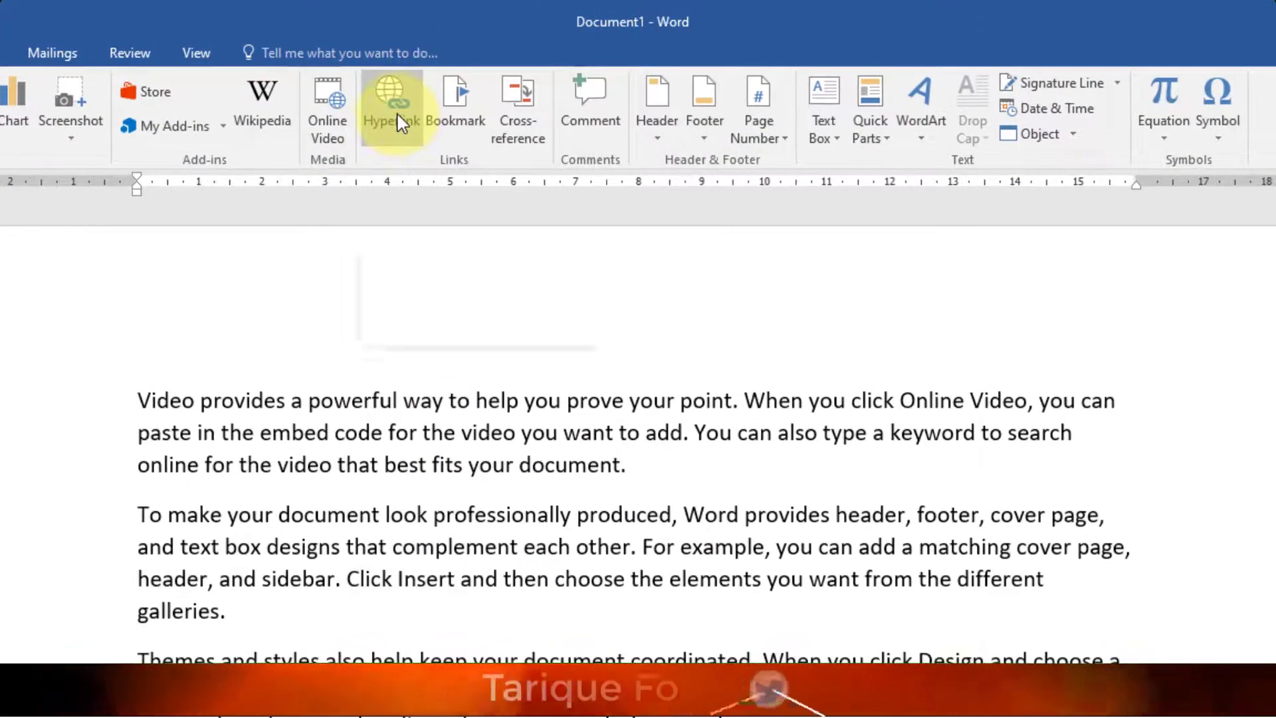
{"action": "left_click", "coordinate": [424, 102]}
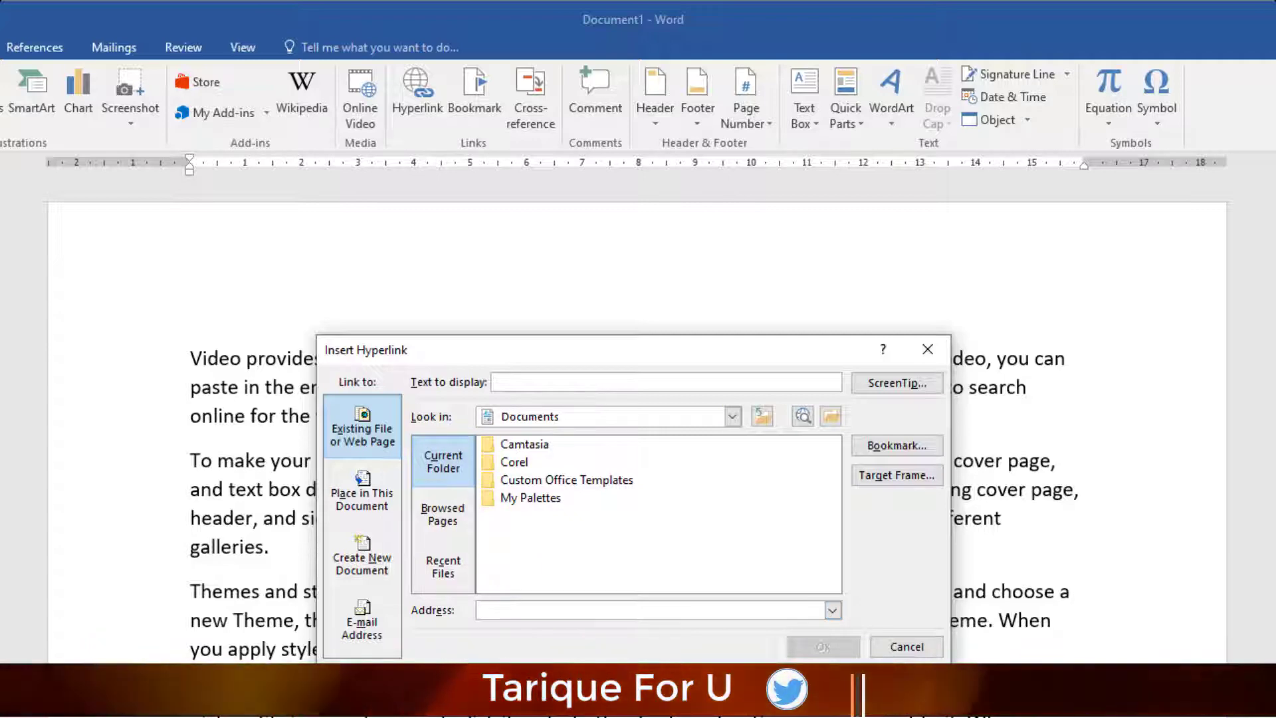
{"action": "key", "text": "Escape"}
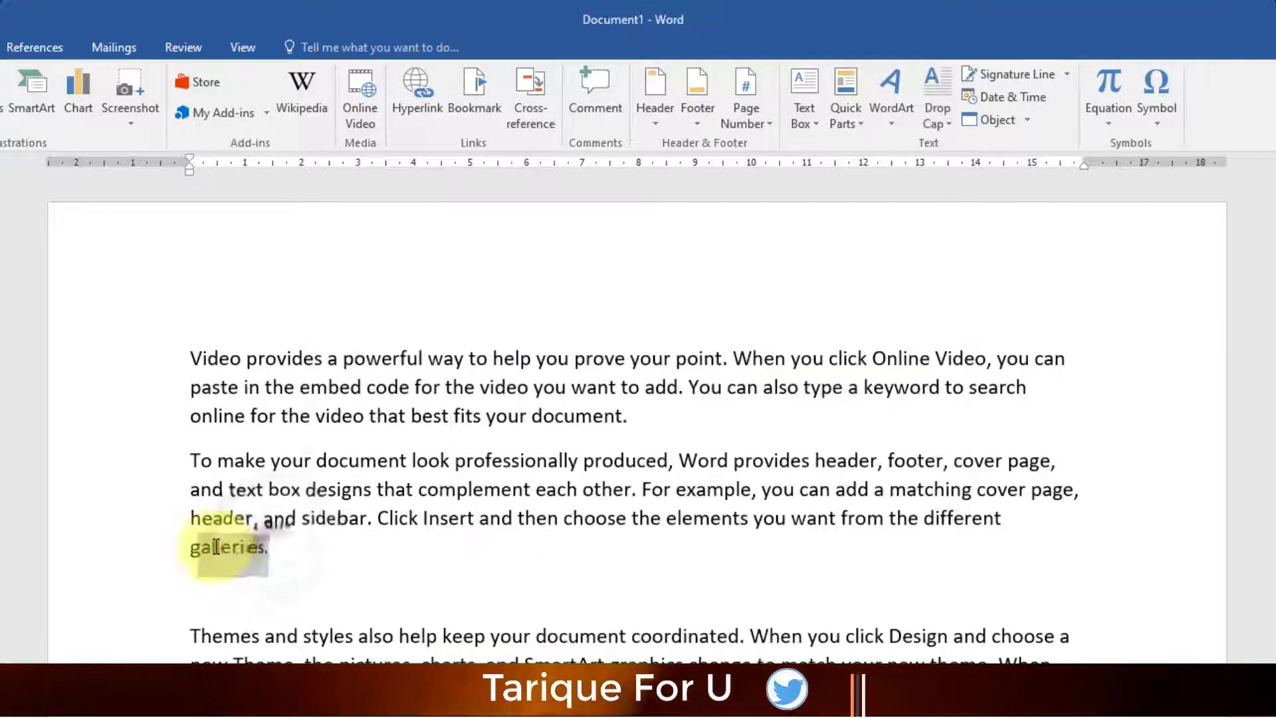
- Select 'galleries.' and start a hyperlink, browsing to the DCA Course folder on Editing (G:)
{"action": "double_click", "coordinate": [200, 542]}
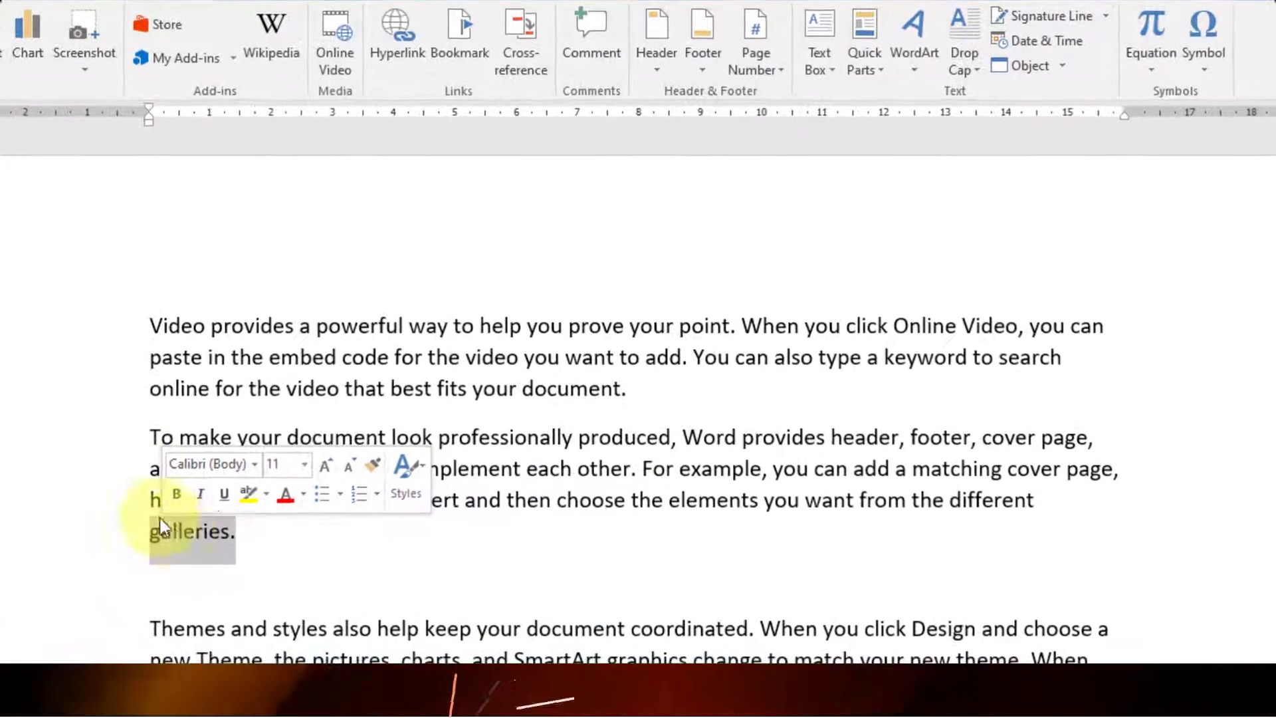
{"action": "left_click", "coordinate": [400, 53]}
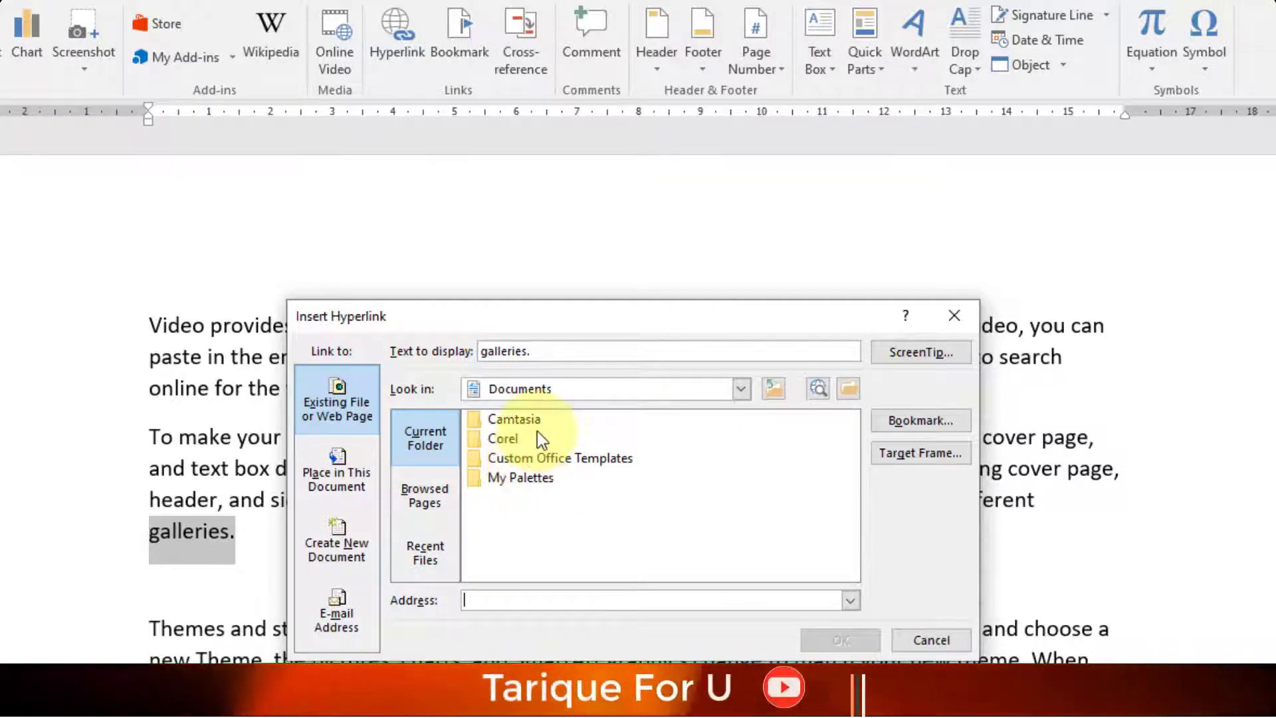
{"action": "left_click", "coordinate": [750, 392]}
{"action": "scroll", "coordinate": [576, 456], "scroll_direction": "down", "scroll_amount": 1}
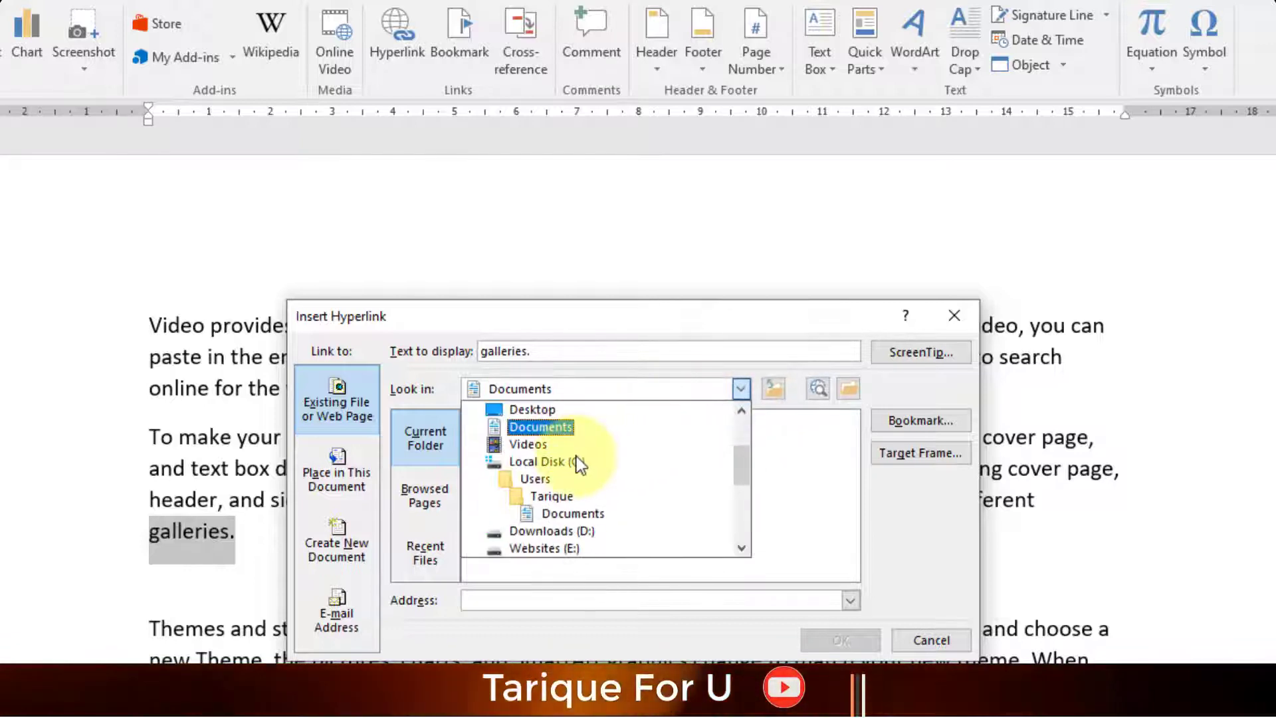
{"action": "scroll", "coordinate": [559, 497], "scroll_direction": "down", "scroll_amount": 1}
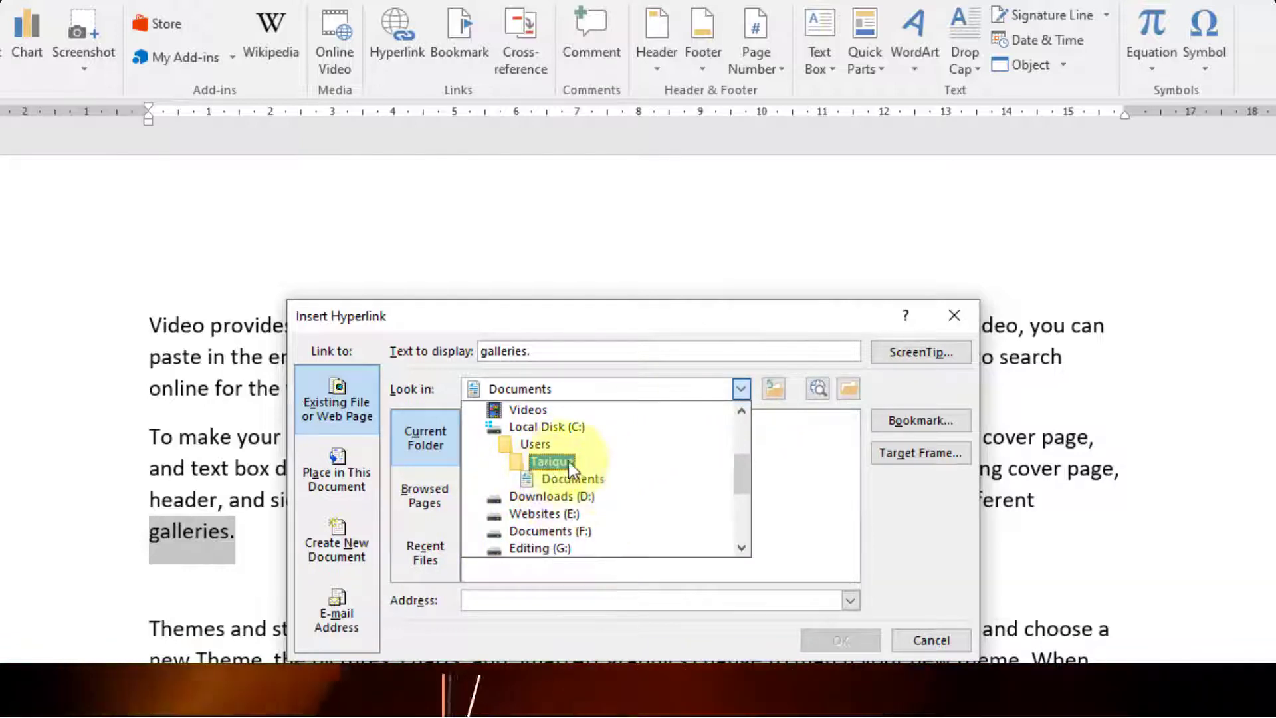
{"action": "scroll", "coordinate": [592, 476], "scroll_direction": "down", "scroll_amount": 2}
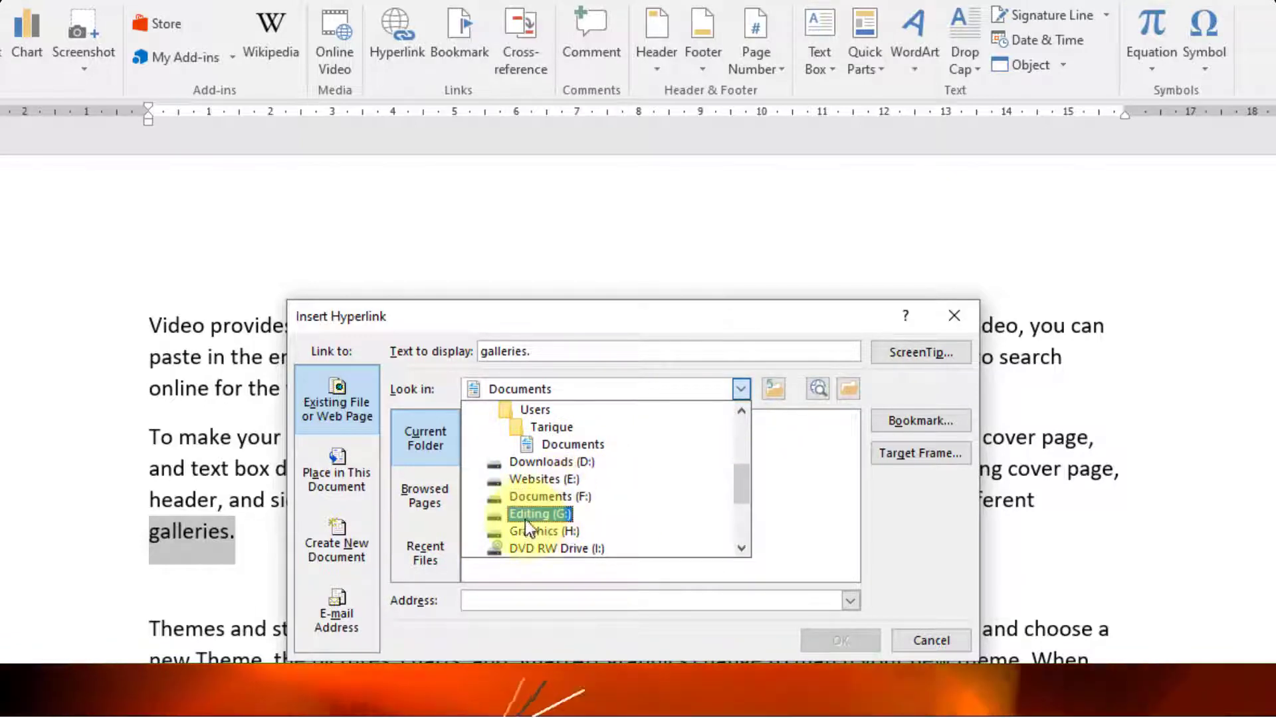
{"action": "left_click", "coordinate": [537, 518]}
{"action": "scroll", "coordinate": [540, 463], "scroll_direction": "down", "scroll_amount": 4}
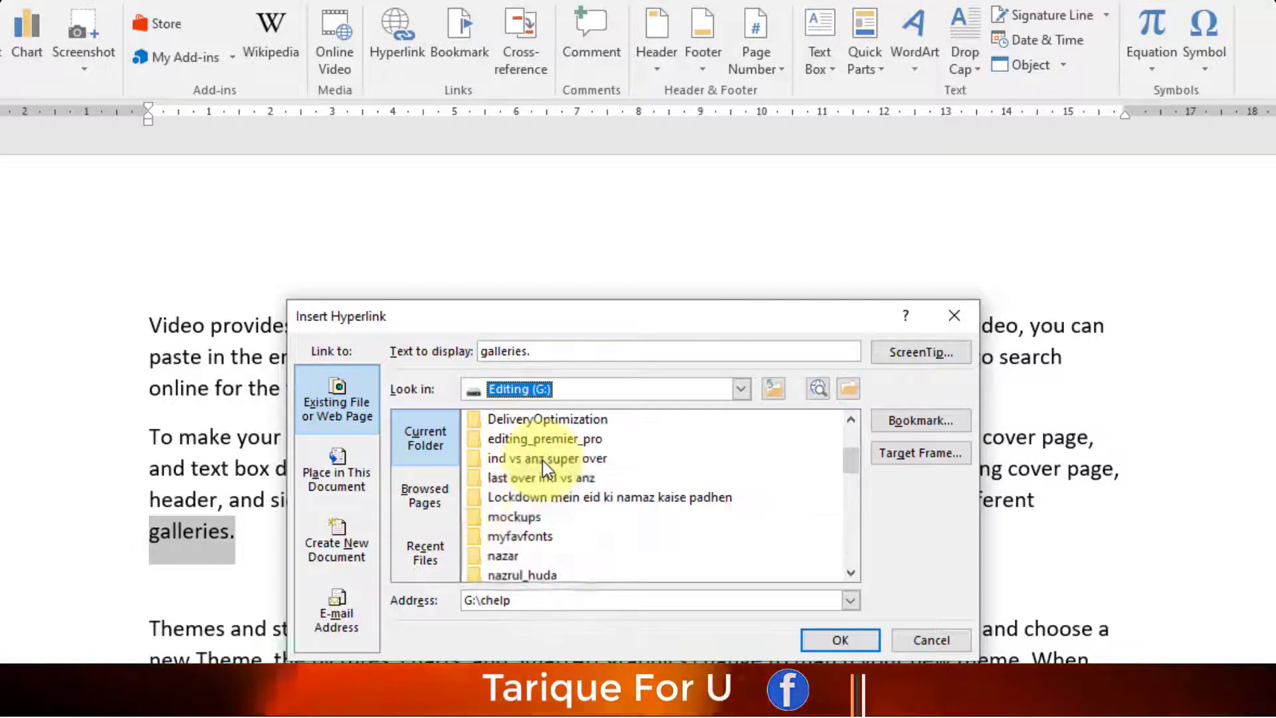
{"action": "double_click", "coordinate": [524, 537]}
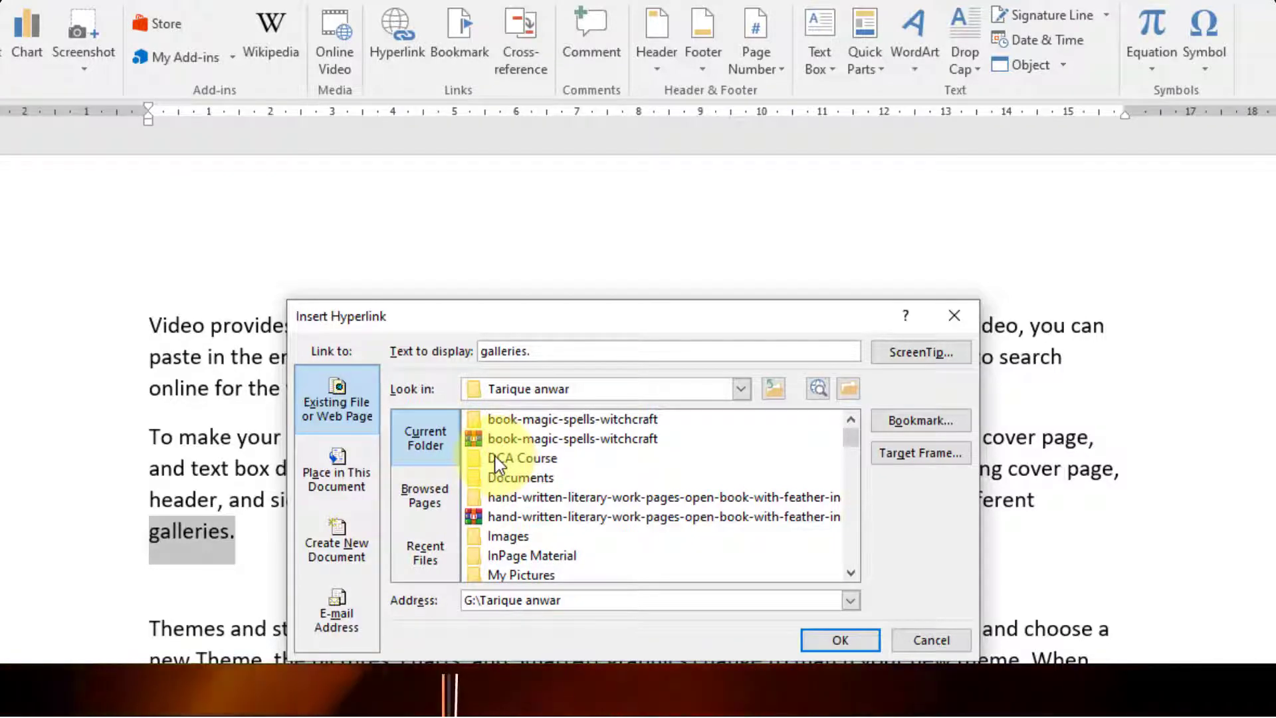
{"action": "double_click", "coordinate": [523, 460]}
- Choose website-home-page article.docx as the link target and confirm the hyperlink
{"action": "scroll", "coordinate": [566, 493], "scroll_direction": "down", "scroll_amount": 4}
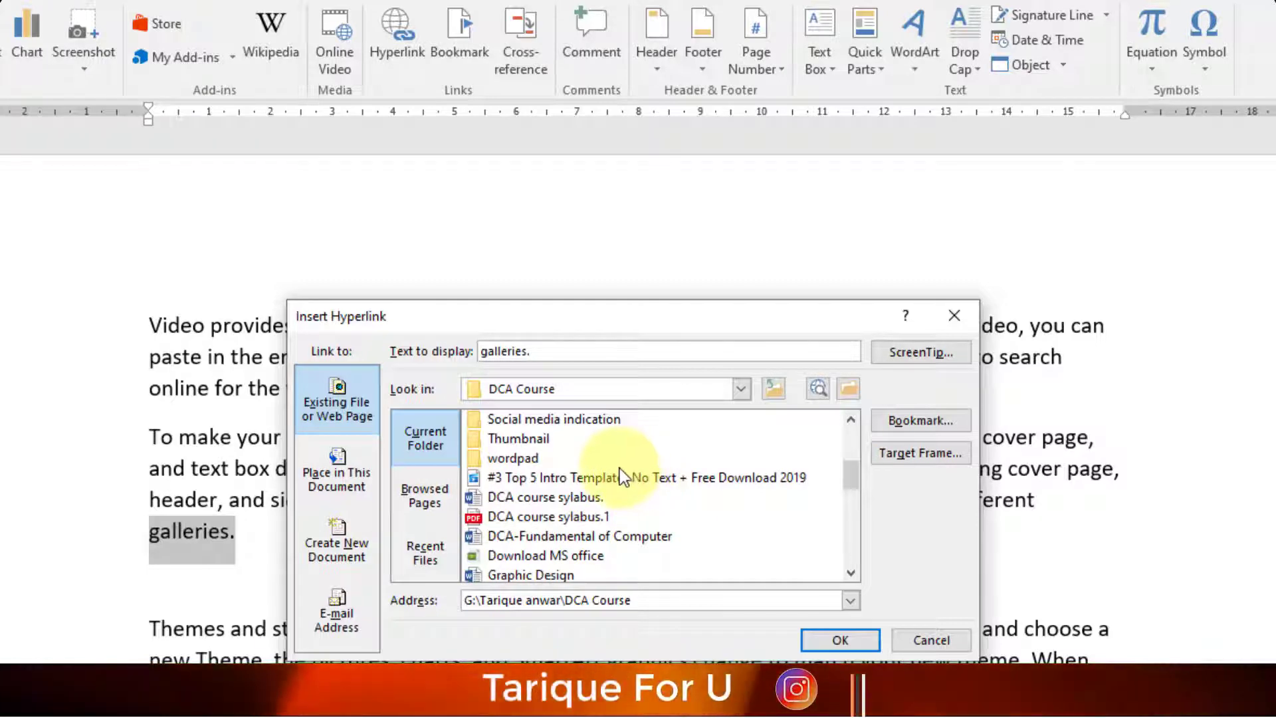
{"action": "scroll", "coordinate": [619, 467], "scroll_direction": "down", "scroll_amount": 2}
{"action": "scroll", "coordinate": [572, 500], "scroll_direction": "up", "scroll_amount": 1}
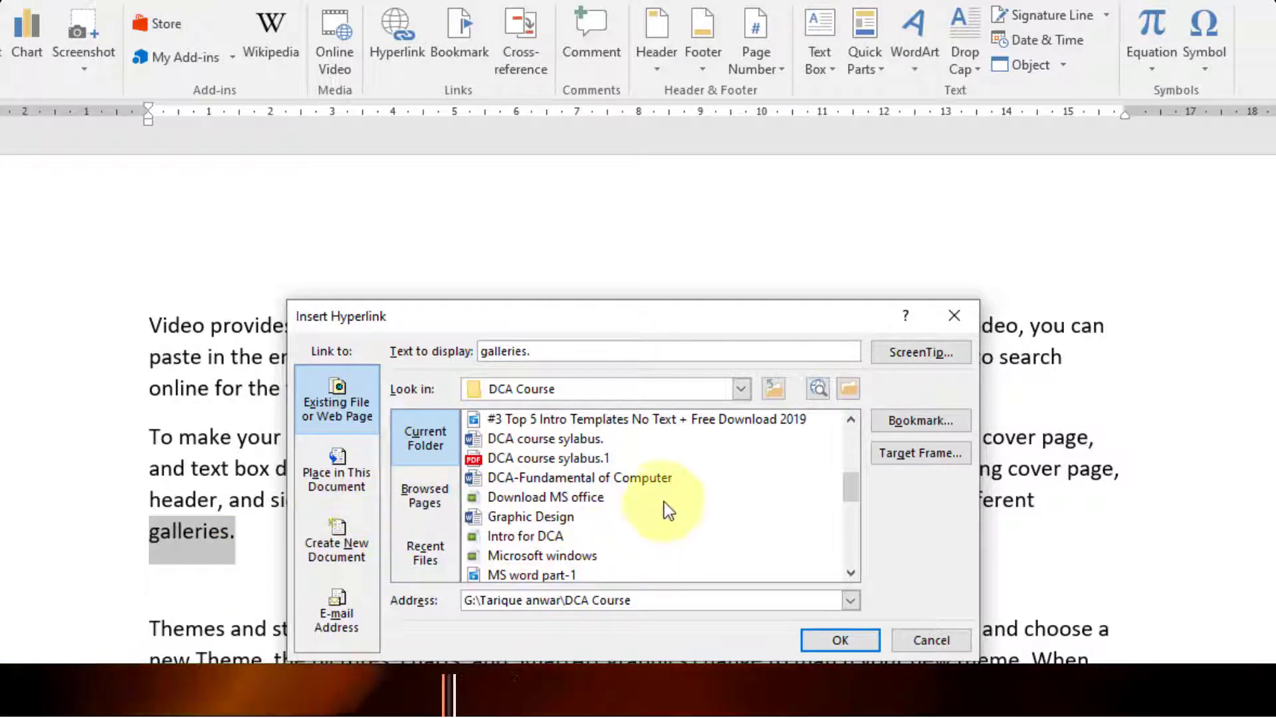
{"action": "scroll", "coordinate": [664, 501], "scroll_direction": "down", "scroll_amount": 5}
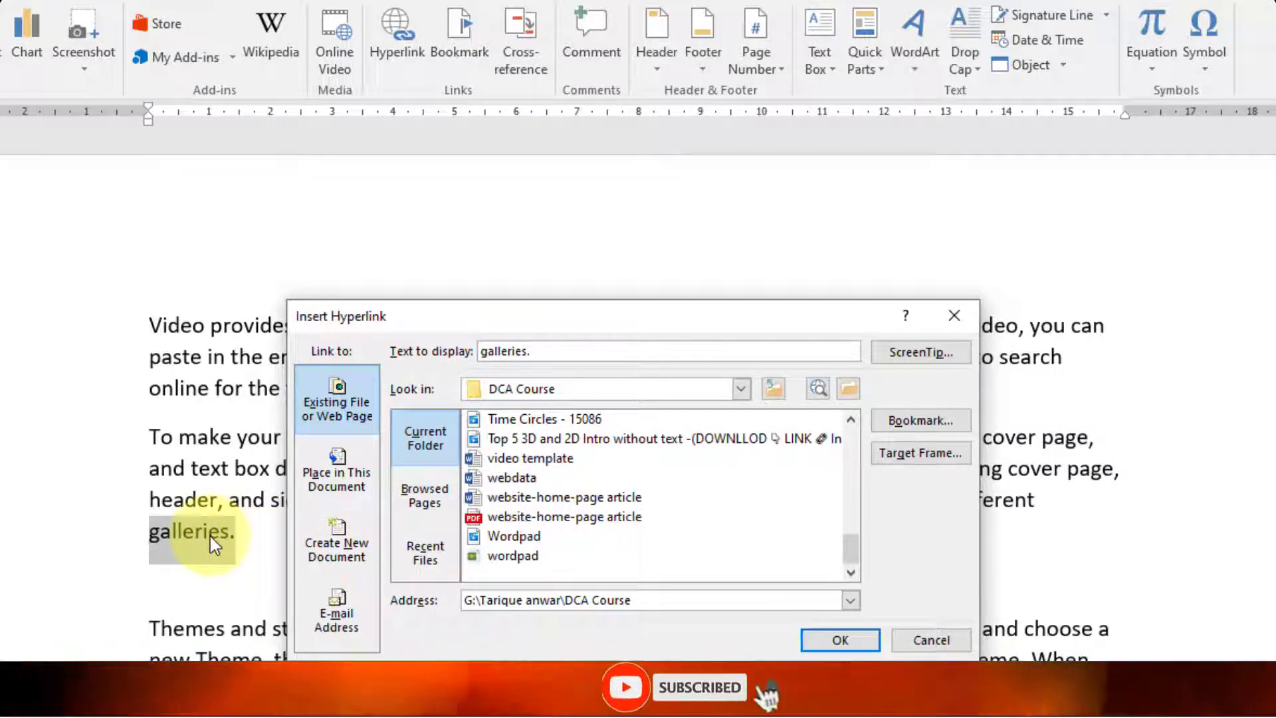
{"action": "left_click", "coordinate": [569, 499]}
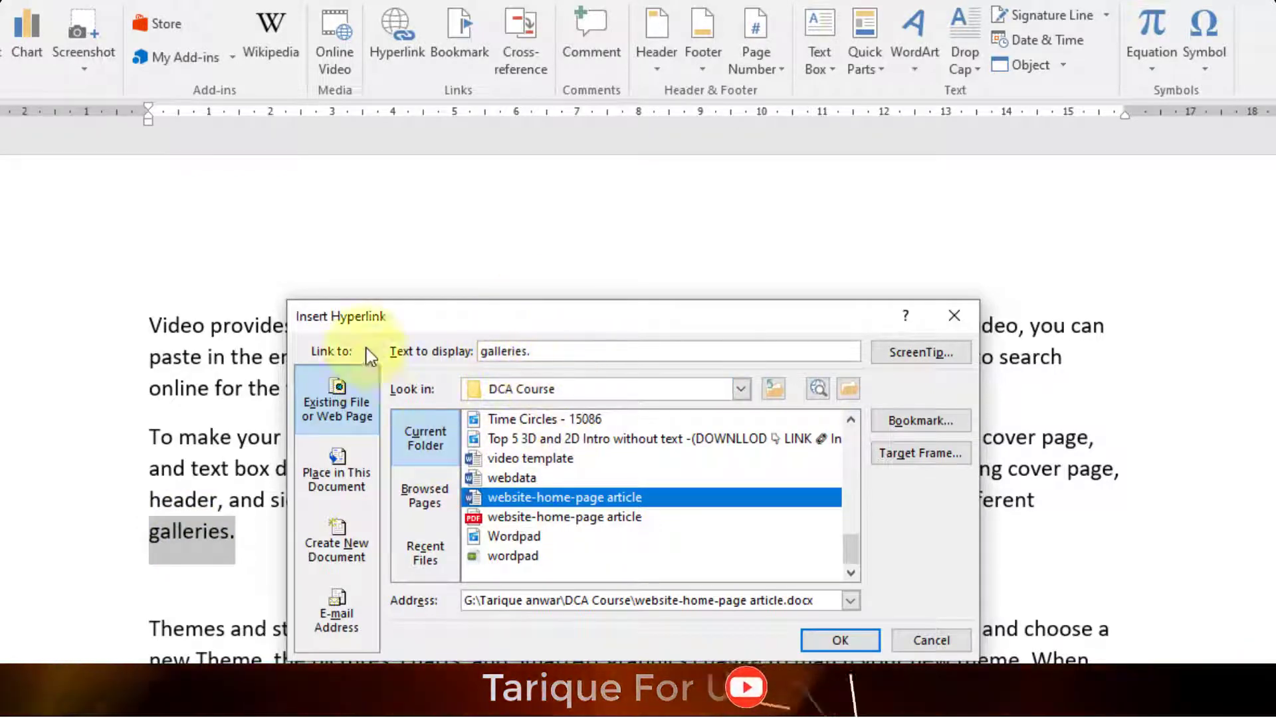
{"action": "left_click", "coordinate": [830, 639]}
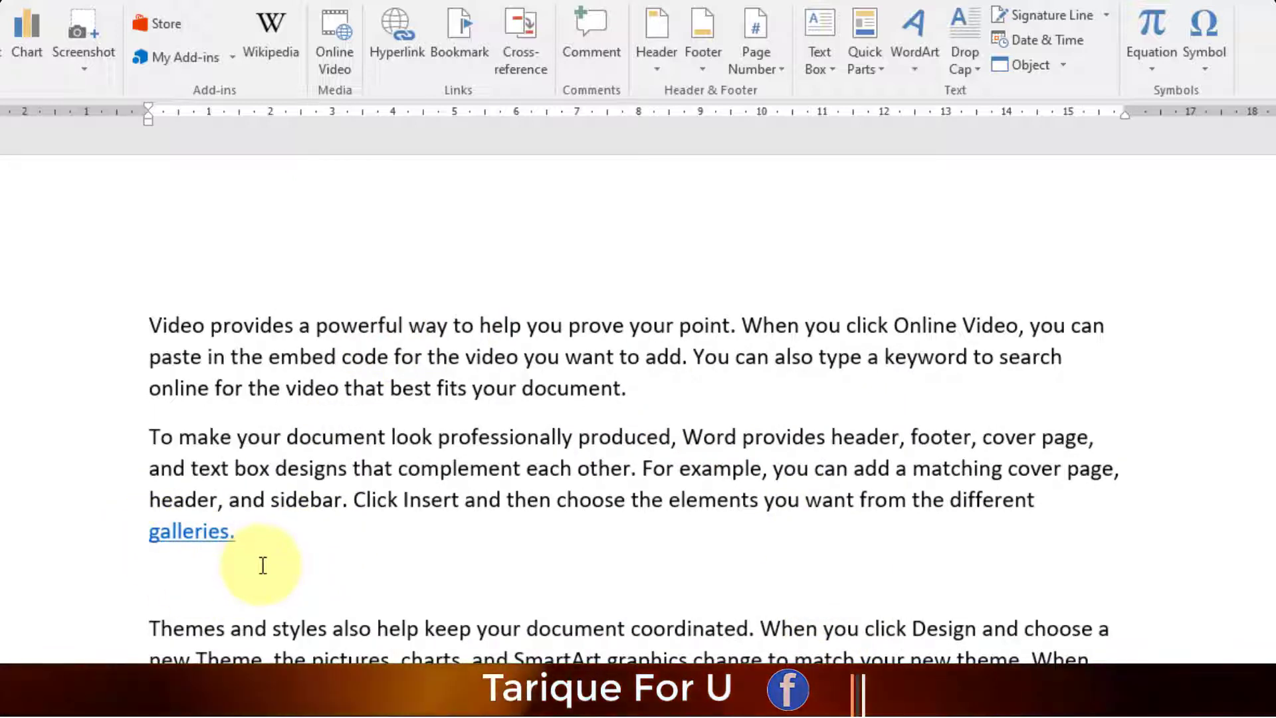
- Follow the galleries. link, allow the security notice, and scroll through the opened article
{"action": "mouse_move", "coordinate": [208, 532]}
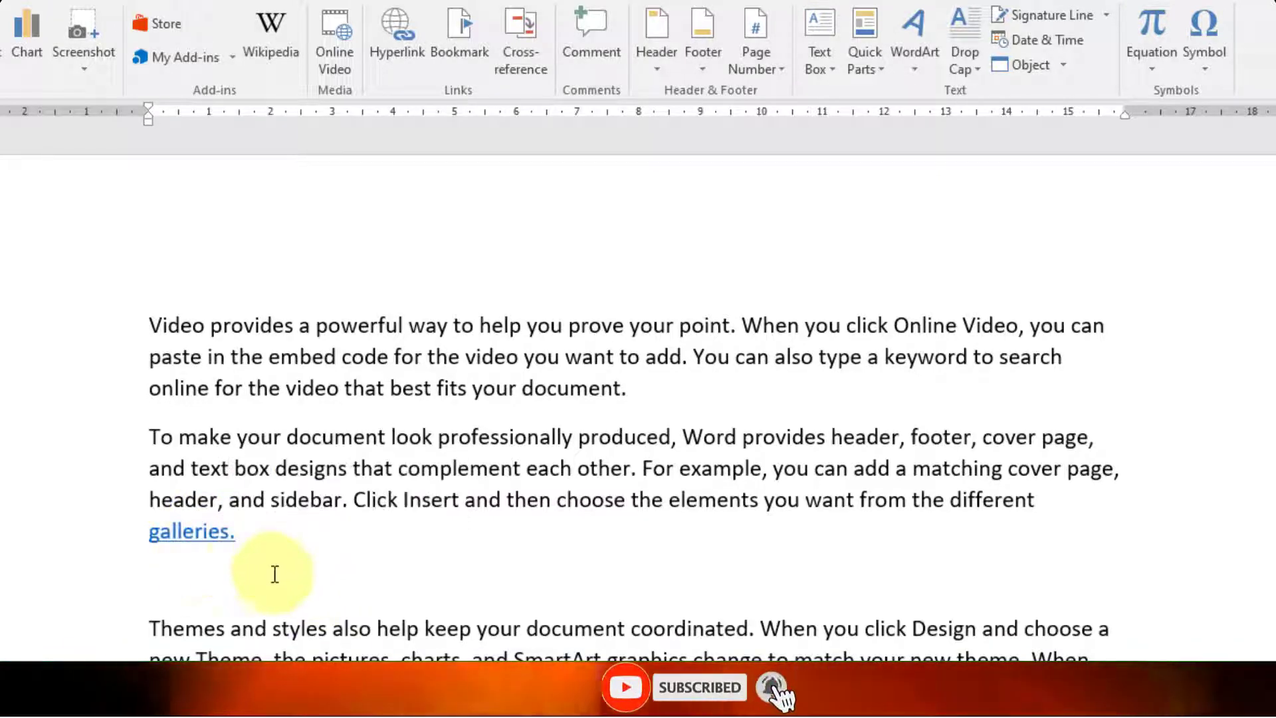
{"action": "left_click", "coordinate": [201, 540], "text": "ctrl"}
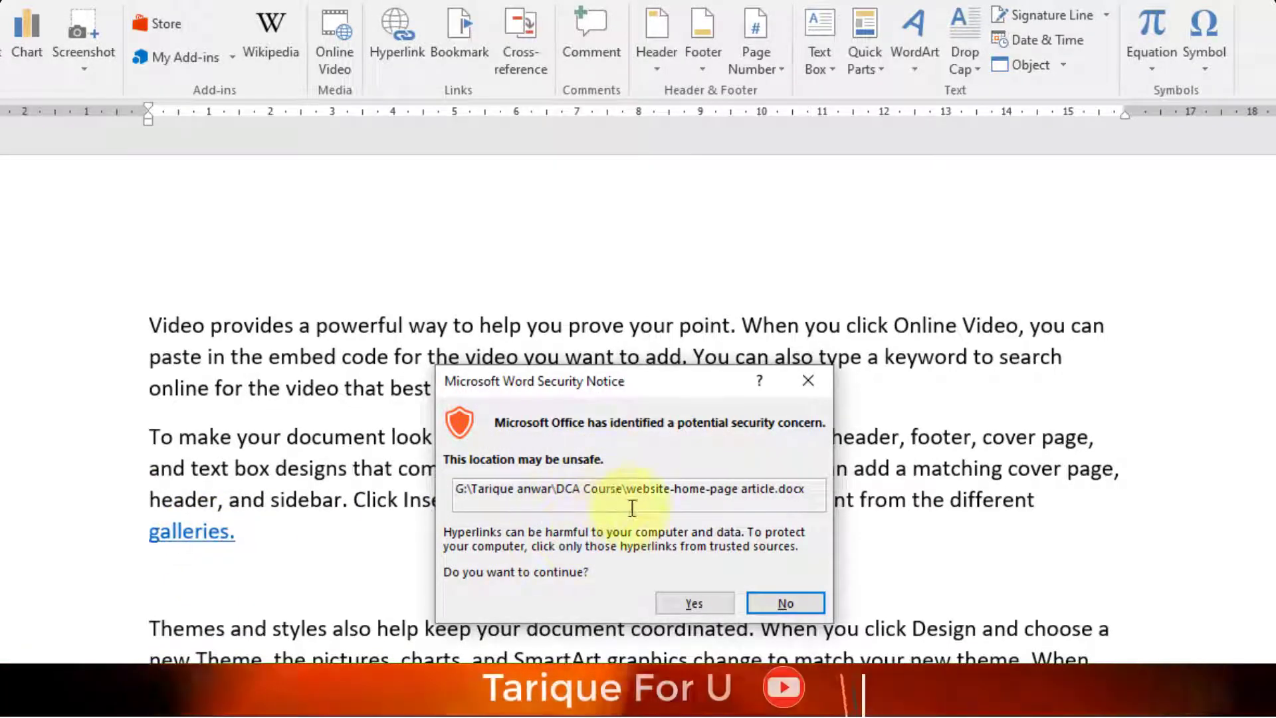
{"action": "left_click", "coordinate": [685, 604]}
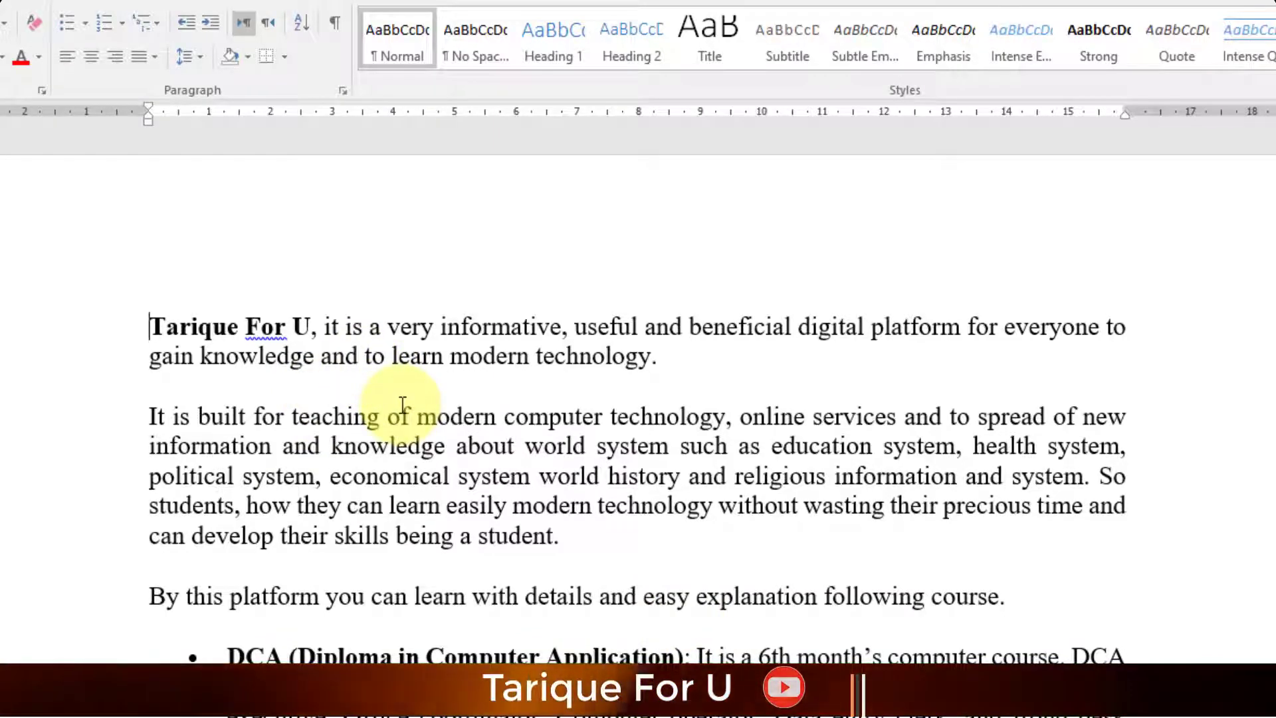
{"action": "scroll", "coordinate": [427, 604], "scroll_direction": "down", "scroll_amount": 4}
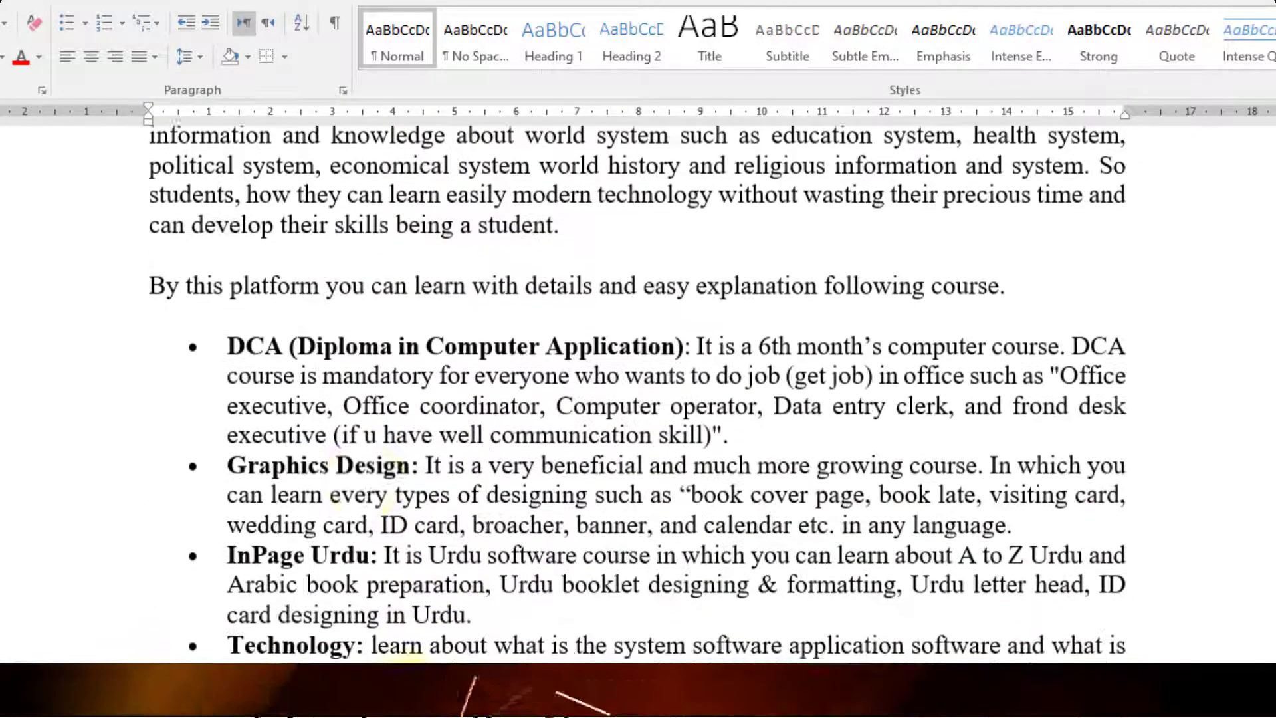
{"action": "scroll", "coordinate": [392, 505], "scroll_direction": "down", "scroll_amount": 5}
{"action": "scroll", "coordinate": [398, 499], "scroll_direction": "up", "scroll_amount": 7}
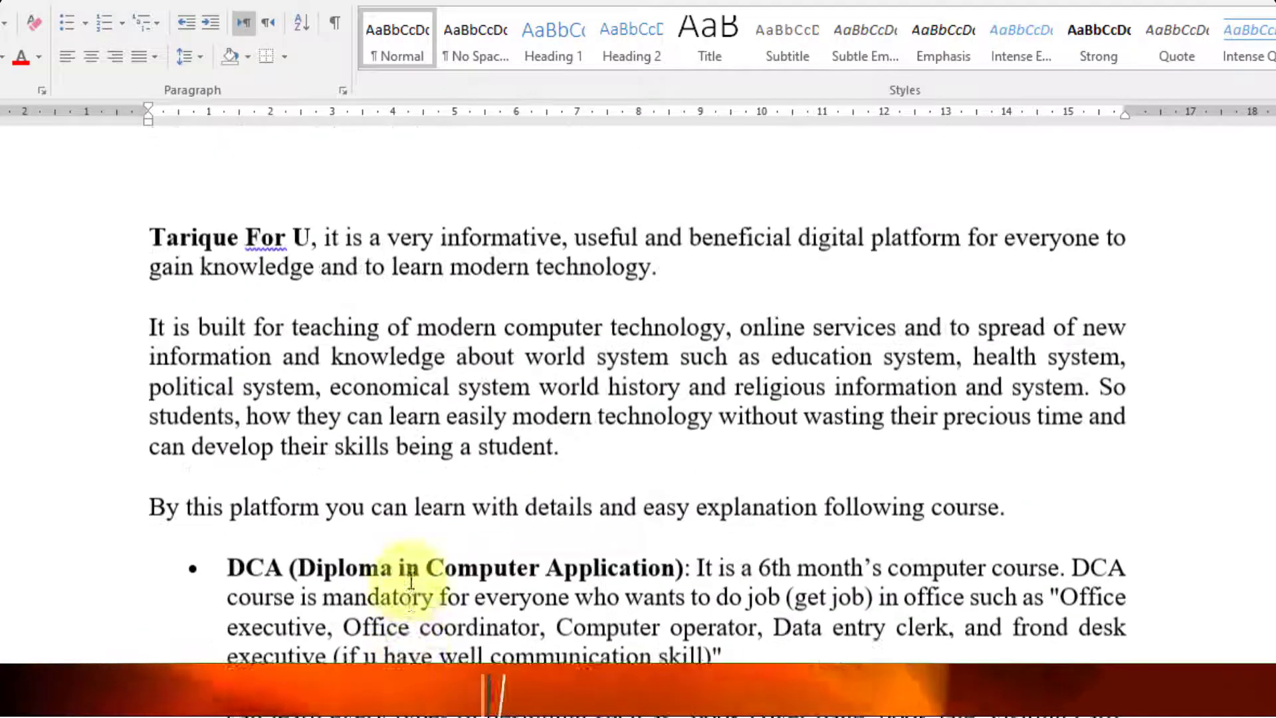
{"action": "scroll", "coordinate": [412, 582], "scroll_direction": "up", "scroll_amount": 1}
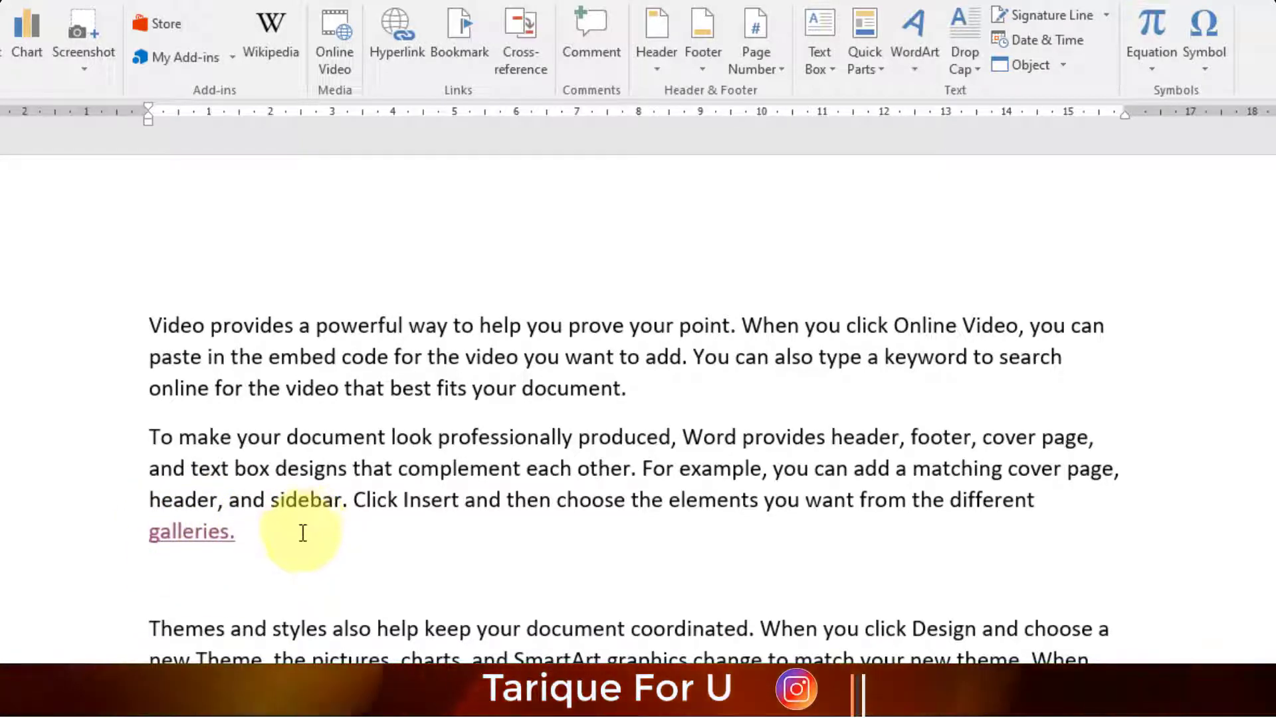
{"action": "mouse_move", "coordinate": [229, 546]}
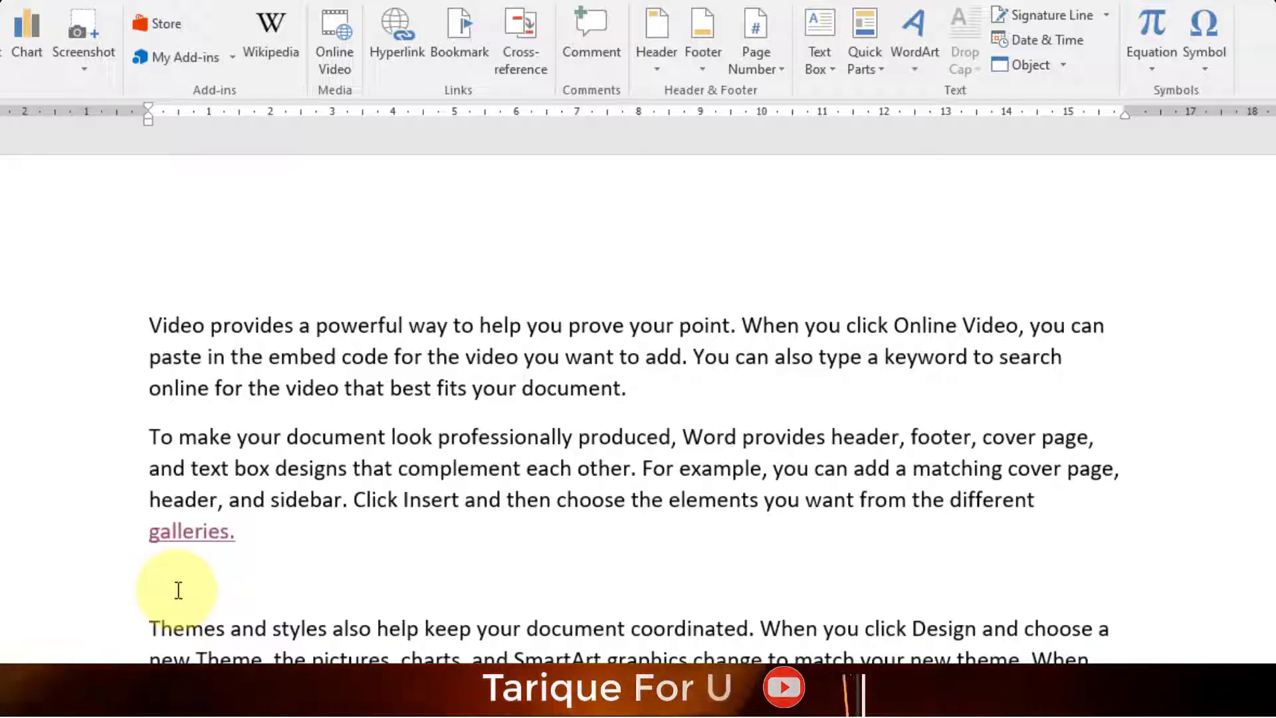
- Insert a hyperlink to the DCA Course\MS Word folder on the Editing (G:) drive
{"action": "left_click", "coordinate": [393, 36]}
{"action": "left_click", "coordinate": [741, 388]}
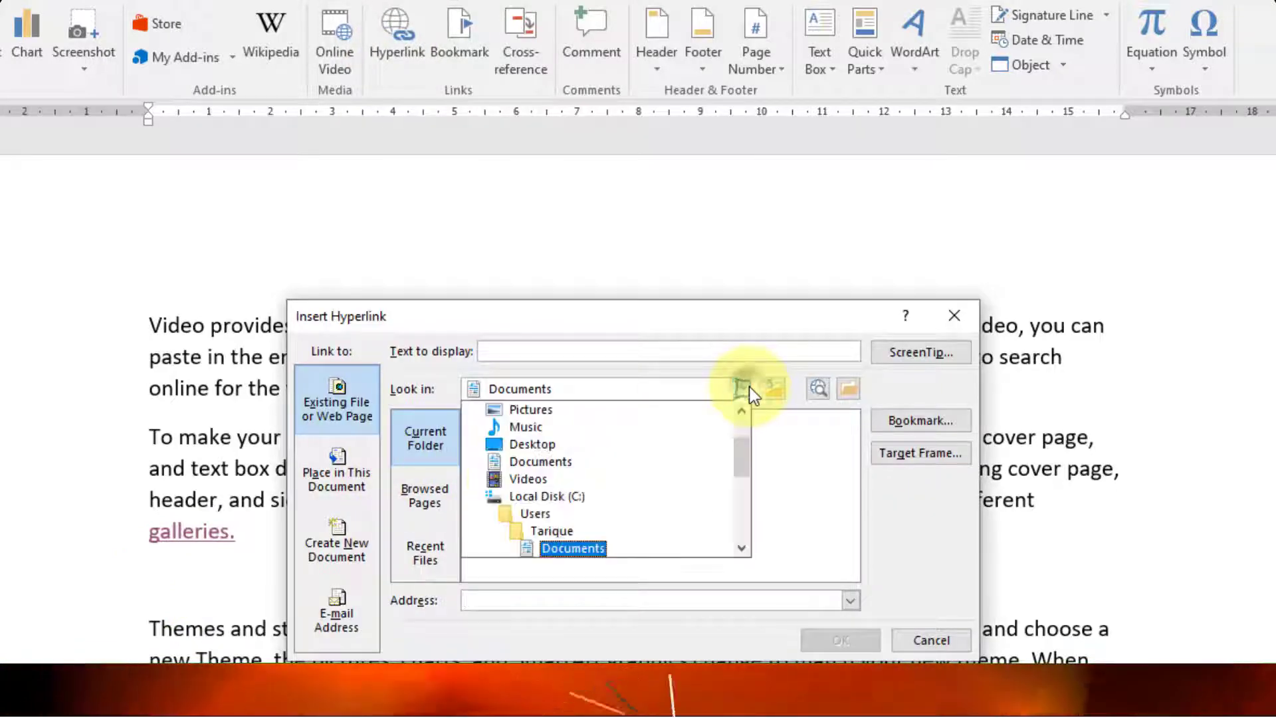
{"action": "scroll", "coordinate": [576, 480], "scroll_direction": "down", "scroll_amount": 1}
{"action": "scroll", "coordinate": [577, 480], "scroll_direction": "down", "scroll_amount": 2}
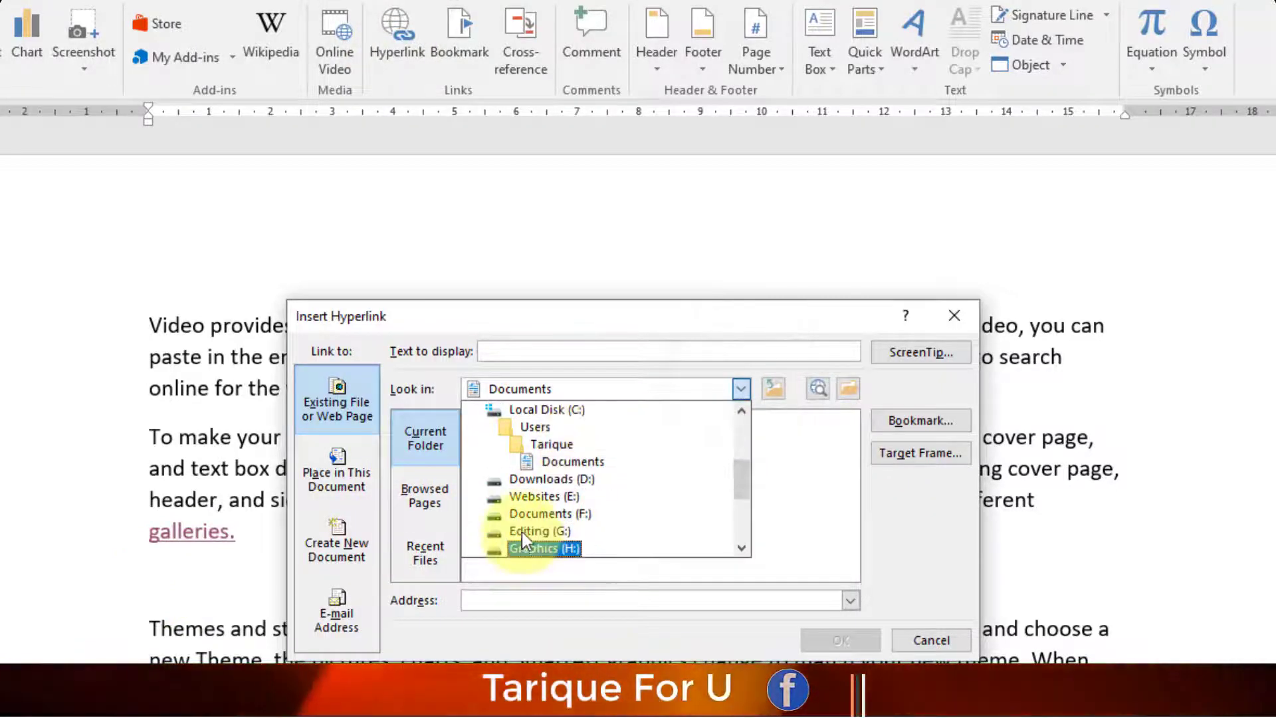
{"action": "left_click", "coordinate": [521, 531]}
{"action": "scroll", "coordinate": [556, 466], "scroll_direction": "down", "scroll_amount": 4}
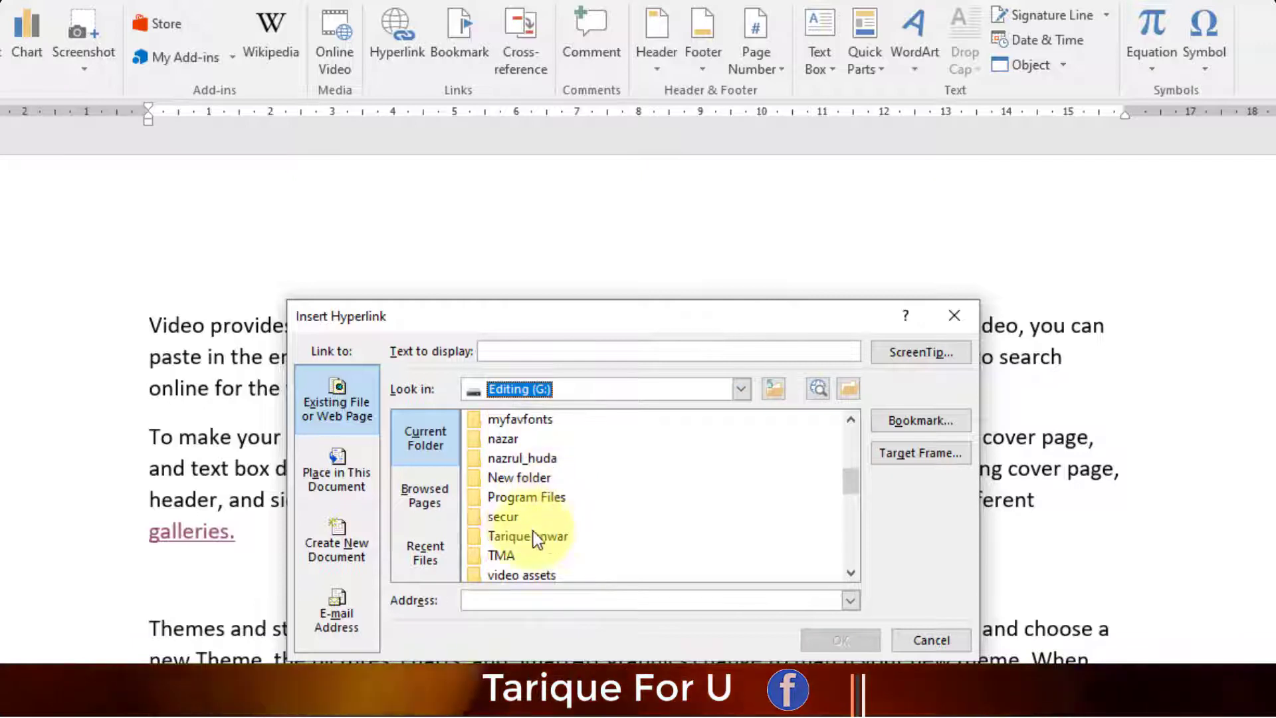
{"action": "double_click", "coordinate": [533, 536]}
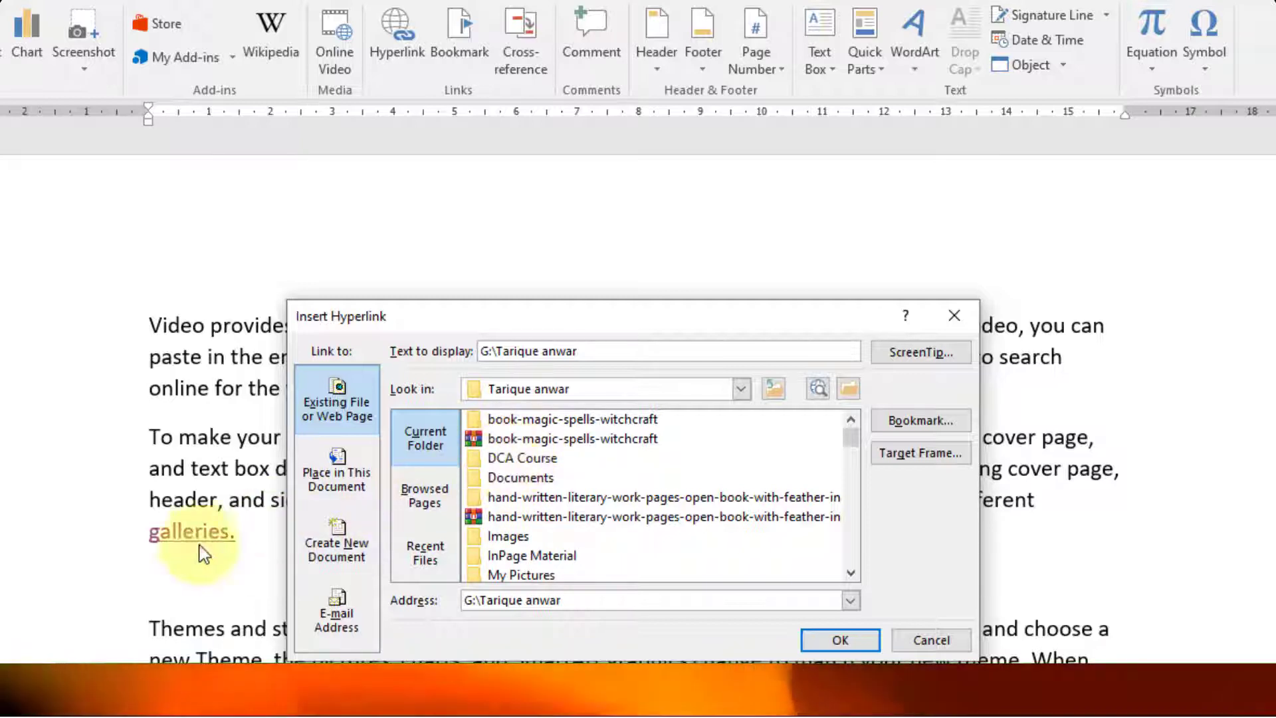
{"action": "left_click", "coordinate": [517, 457]}
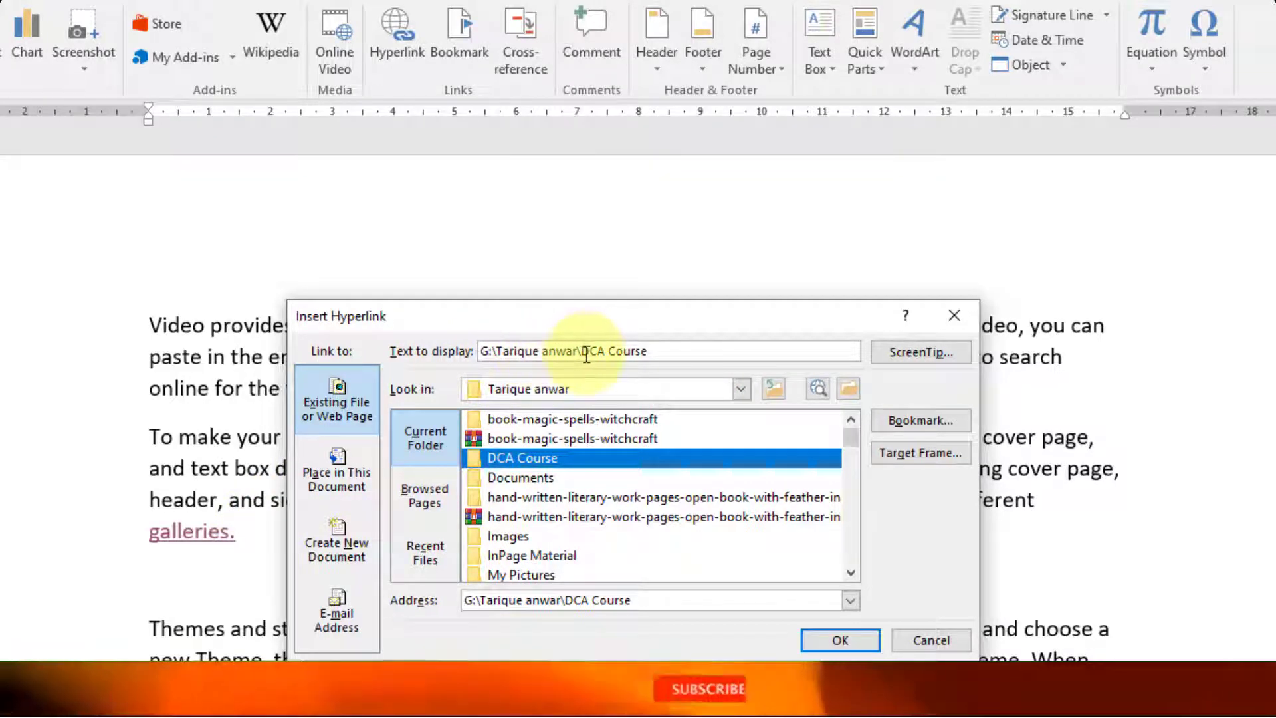
{"action": "double_click", "coordinate": [538, 456]}
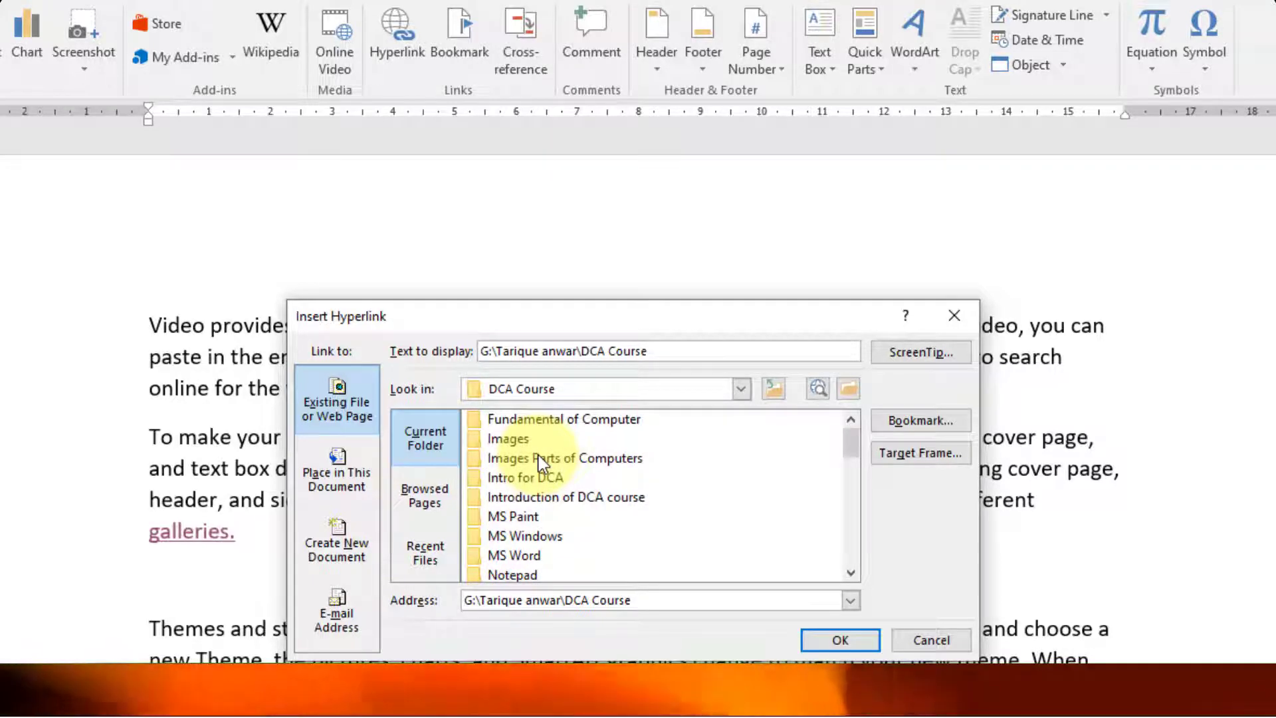
{"action": "scroll", "coordinate": [569, 501], "scroll_direction": "down", "scroll_amount": 1}
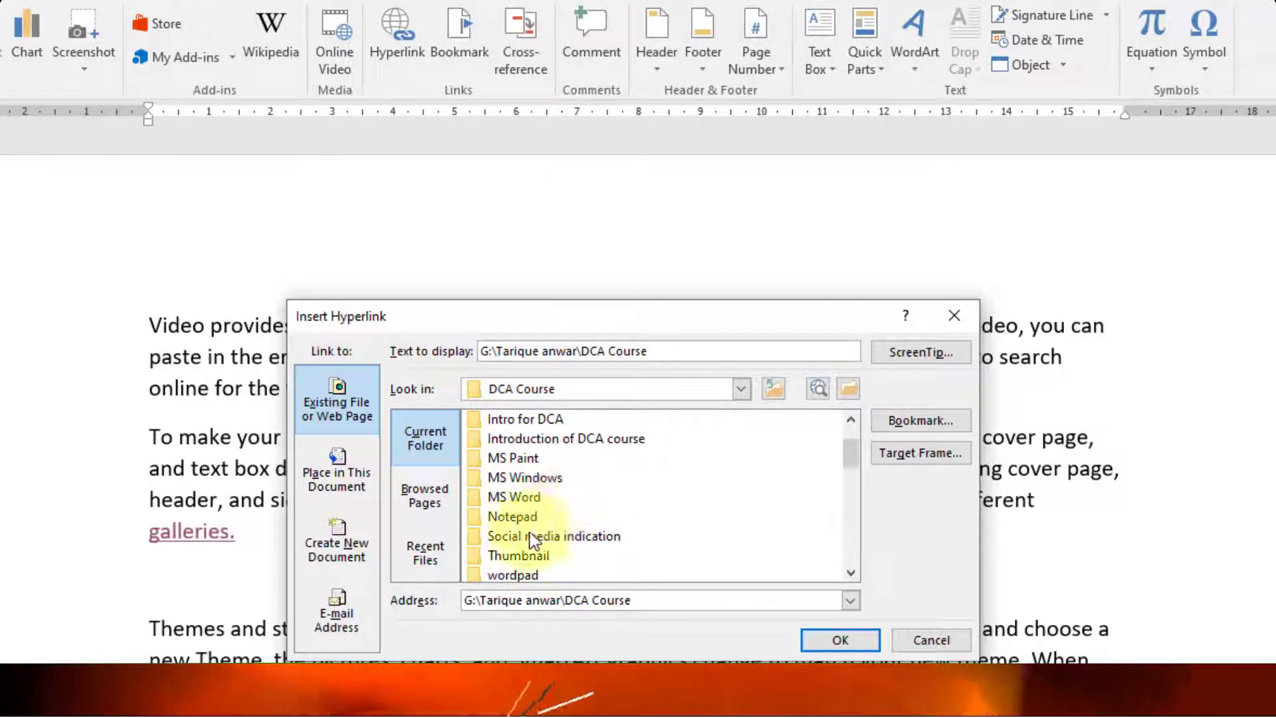
{"action": "left_click", "coordinate": [488, 497]}
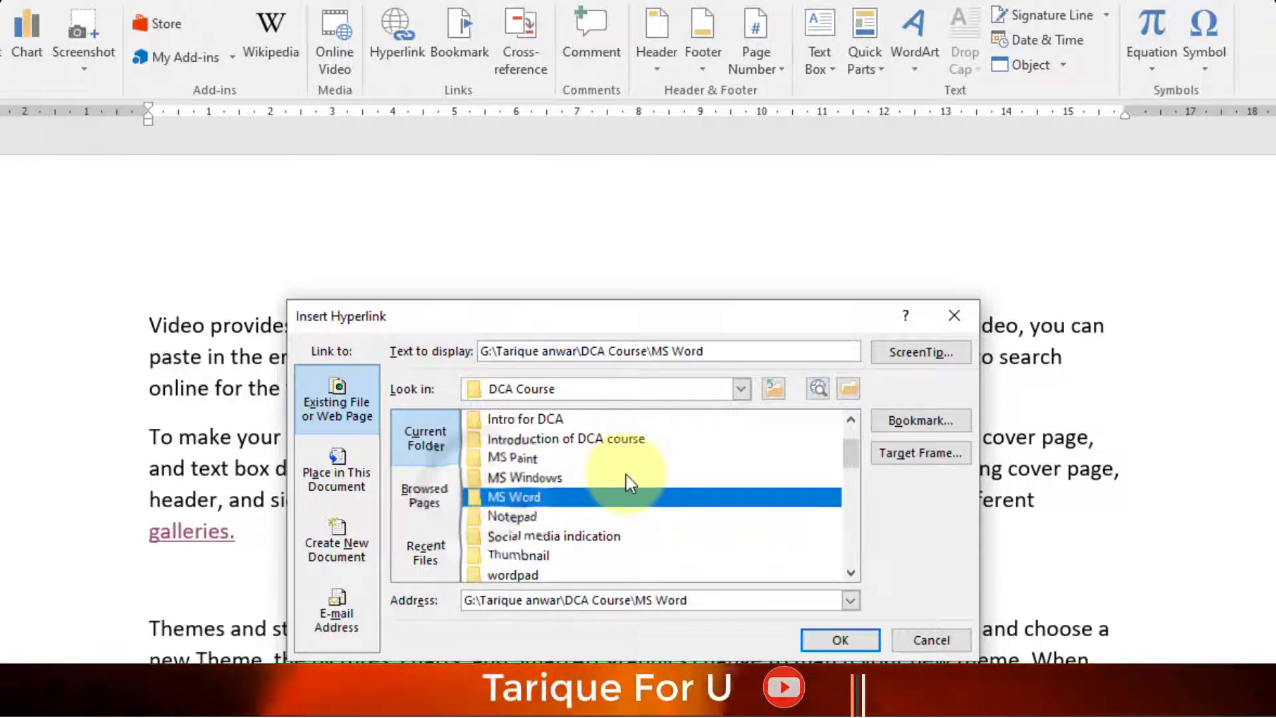
{"action": "left_click", "coordinate": [838, 639]}
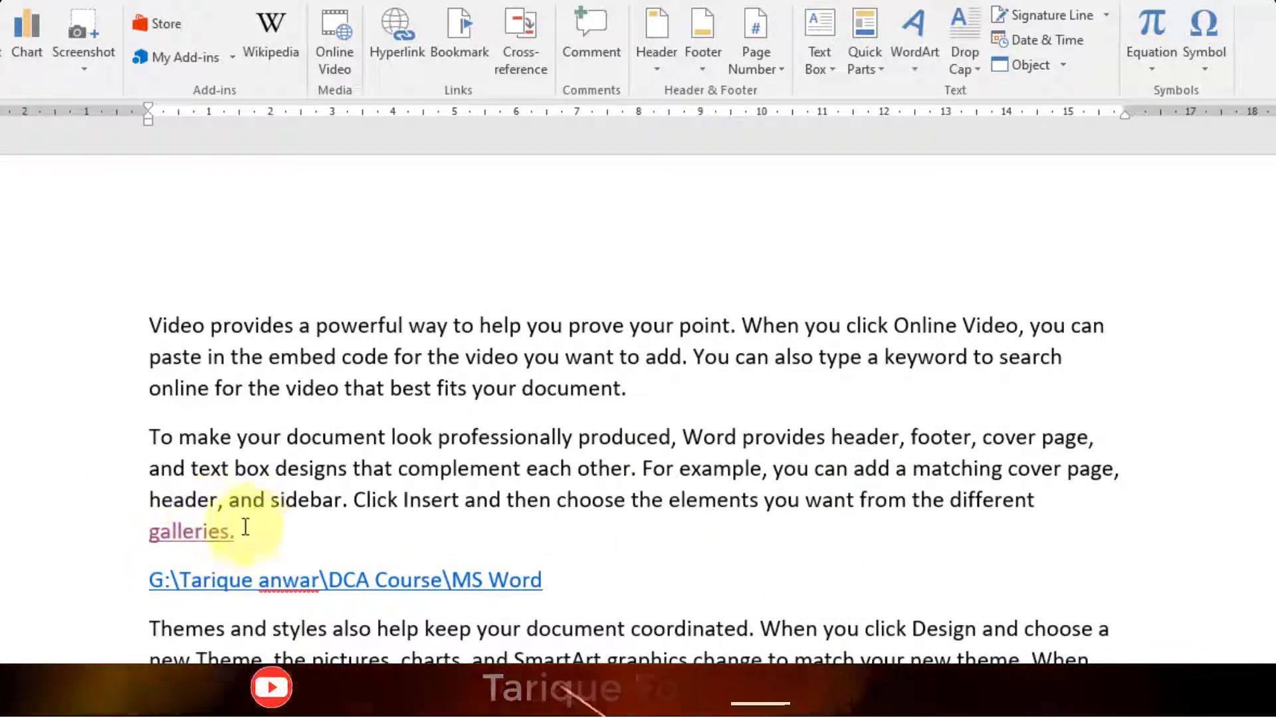
- Follow the MS Word folder link and accept the security notice to open the folder
{"action": "mouse_move", "coordinate": [224, 536]}
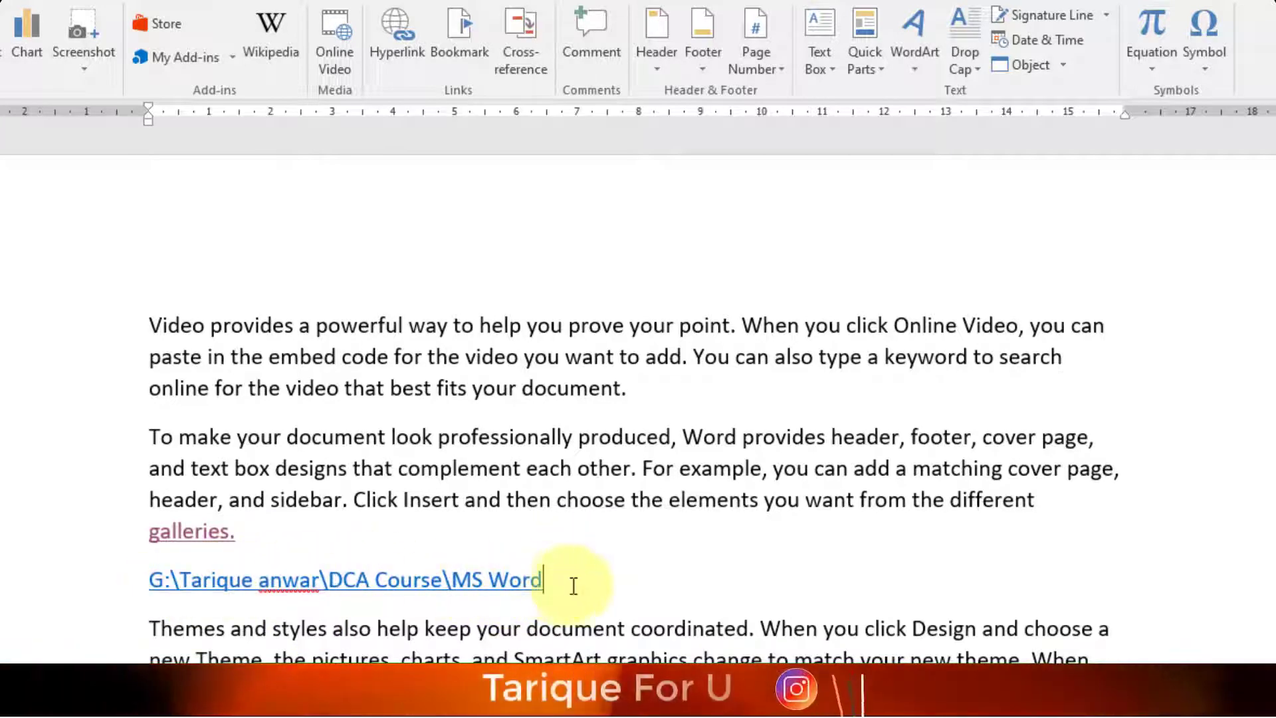
{"action": "left_click", "coordinate": [481, 582], "text": "ctrl"}
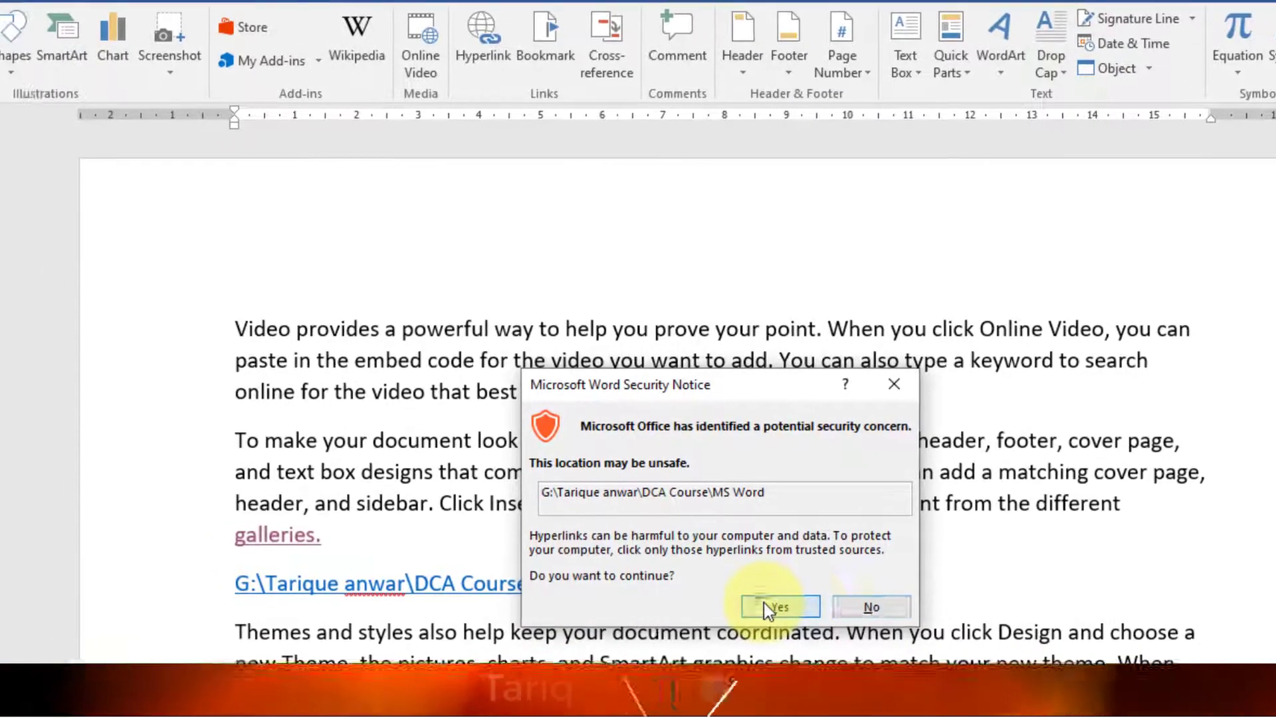
{"action": "left_click", "coordinate": [684, 603]}
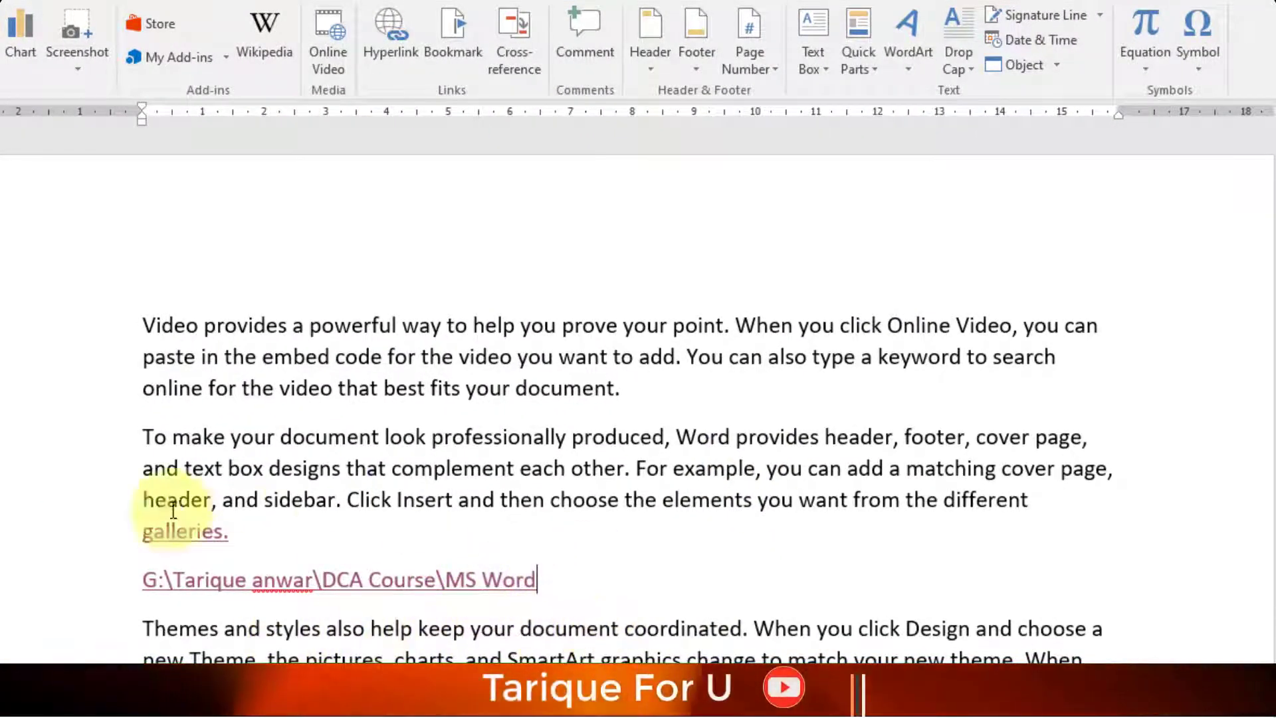
- Delete the MS Word folder link line, leaving an empty paragraph above the Themes paragraph
{"action": "left_click_drag", "start_coordinate": [582, 596], "coordinate": [136, 580]}
{"action": "key", "text": "Delete"}
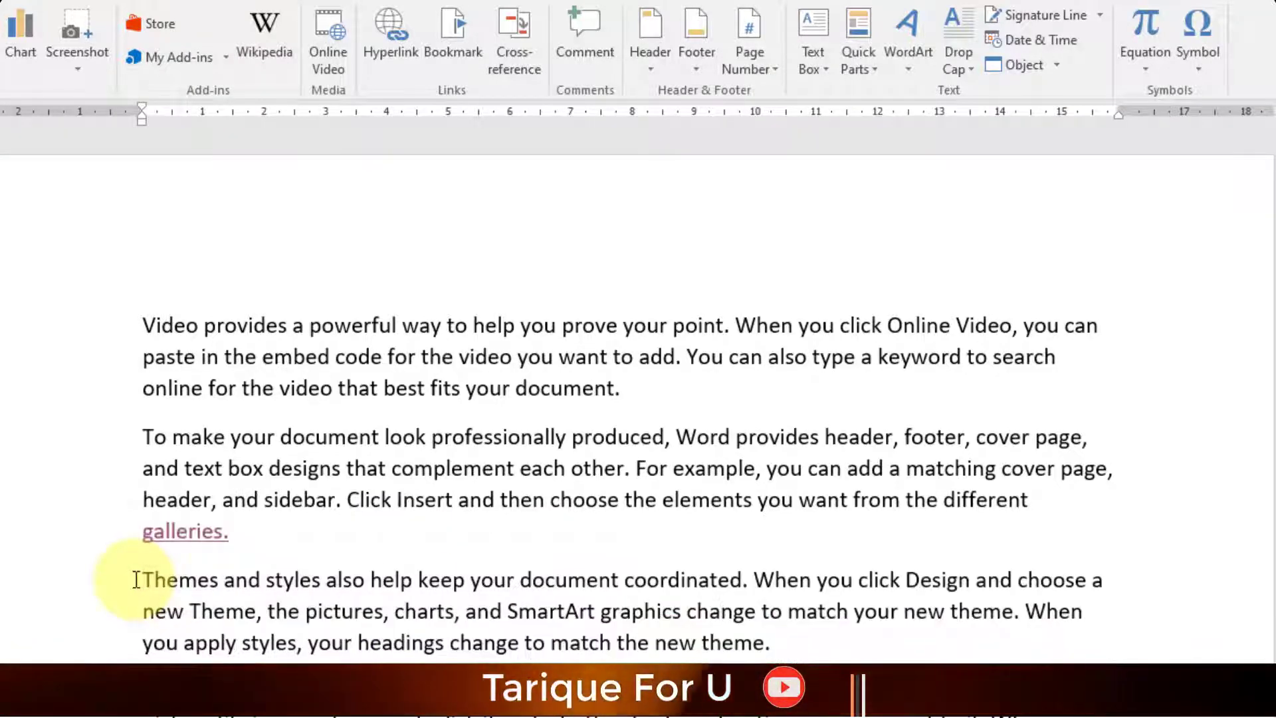
{"action": "key", "text": "Return"}
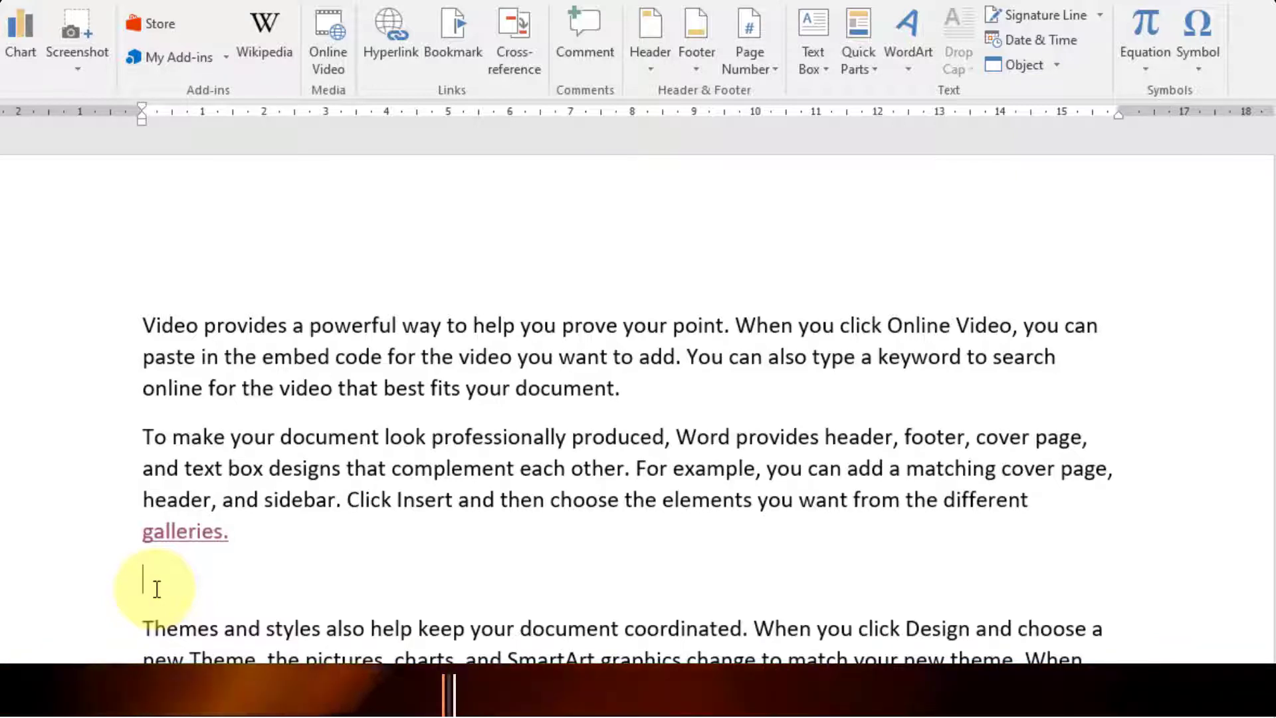
- Start a new hyperlink and browse to the DCA Course folder on Editing (G:)
{"action": "left_click", "coordinate": [389, 45]}
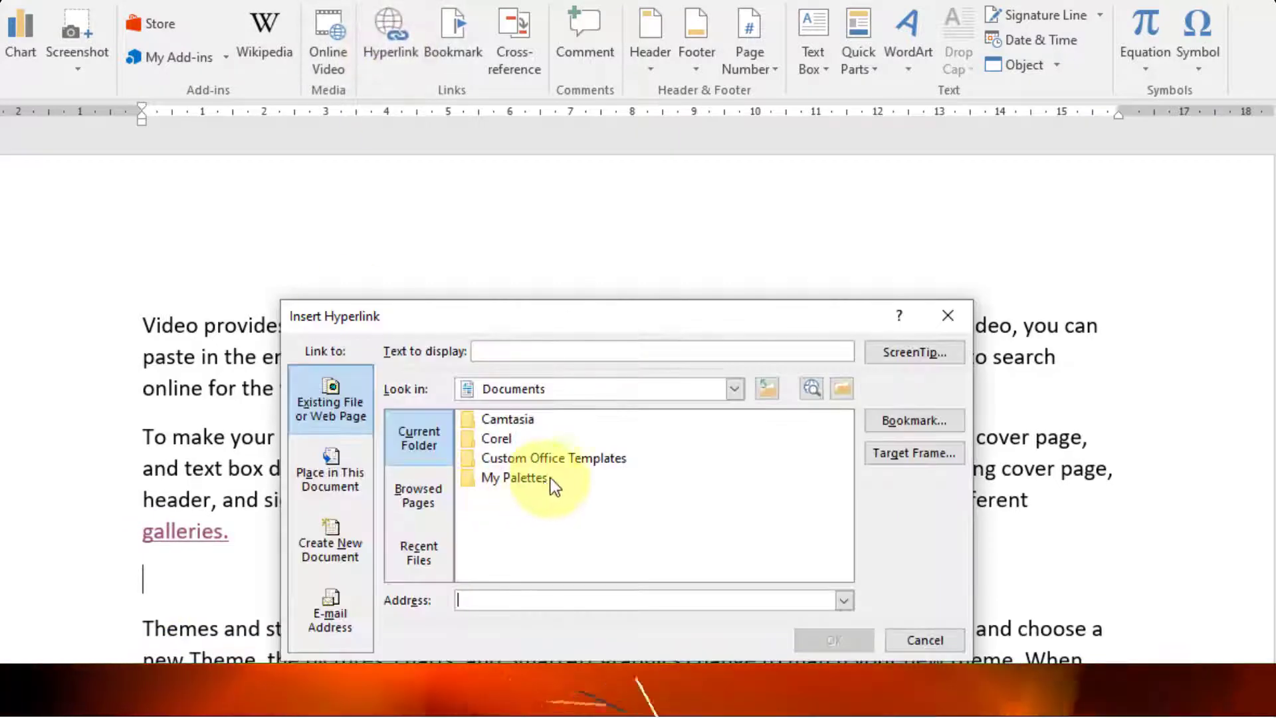
{"action": "left_click", "coordinate": [700, 392]}
{"action": "scroll", "coordinate": [525, 505], "scroll_direction": "down", "scroll_amount": 1}
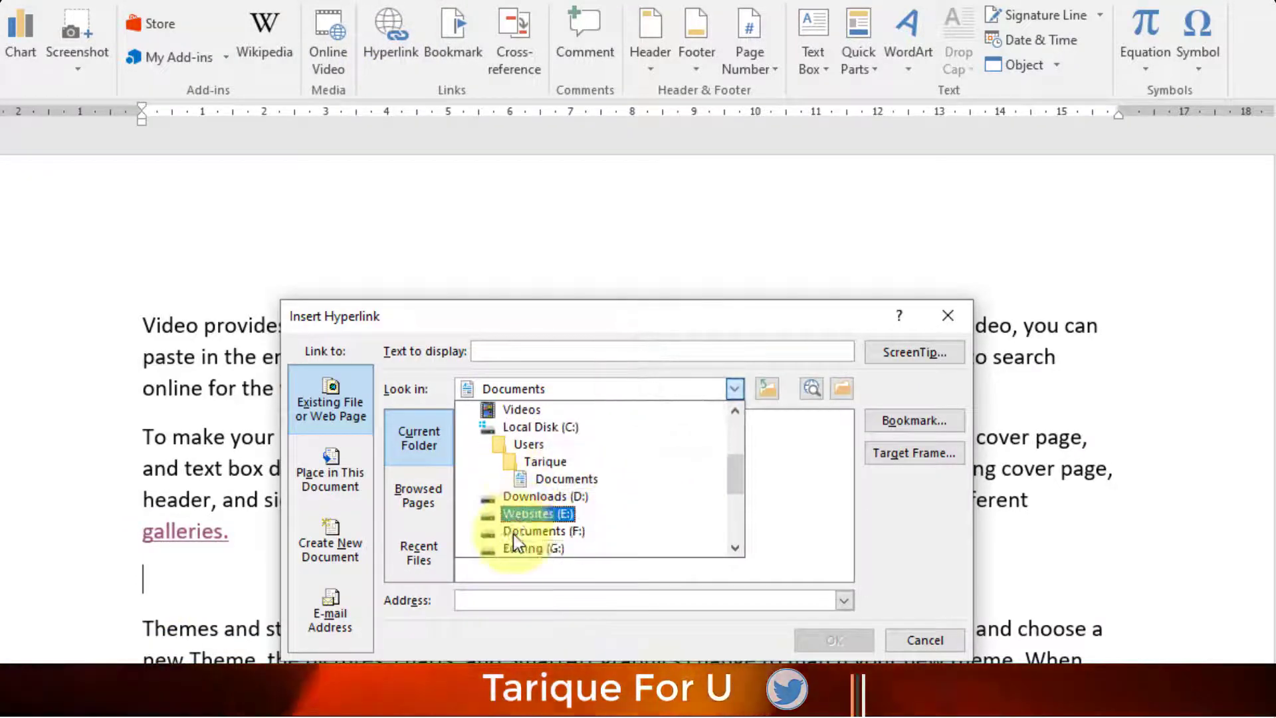
{"action": "scroll", "coordinate": [513, 533], "scroll_direction": "down", "scroll_amount": 1}
{"action": "left_click", "coordinate": [515, 530]}
{"action": "scroll", "coordinate": [517, 496], "scroll_direction": "down", "scroll_amount": 5}
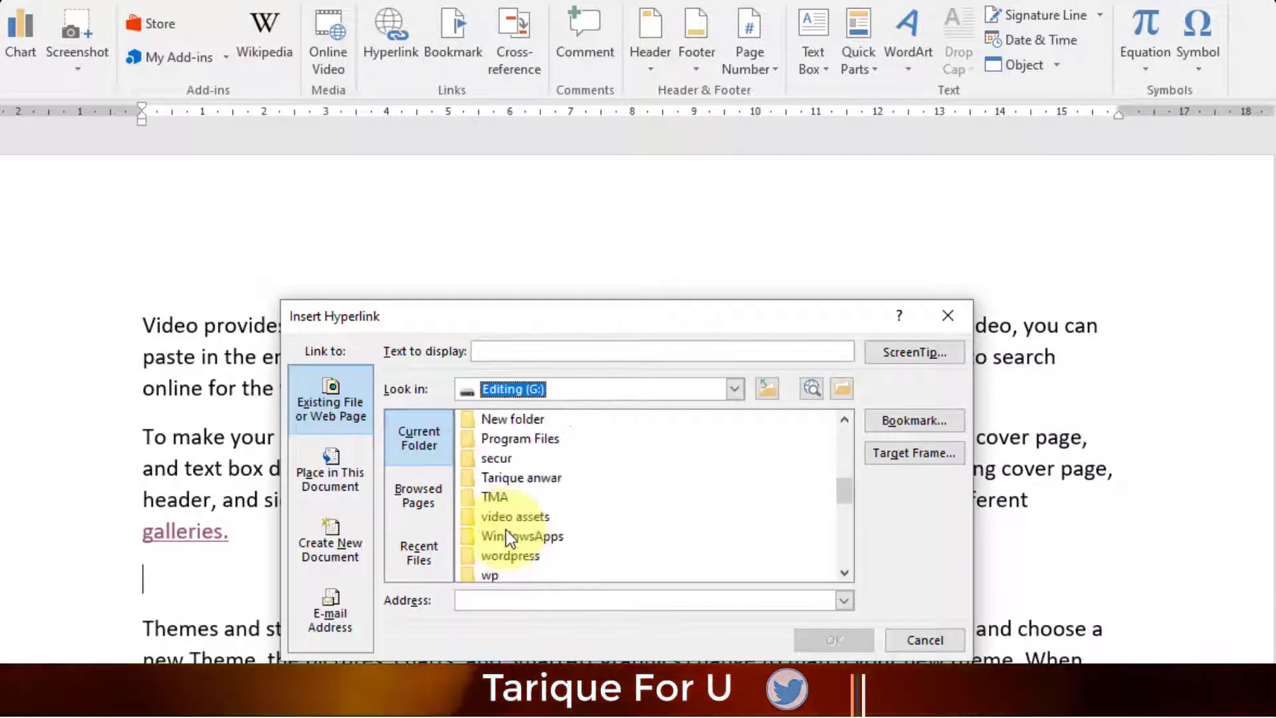
{"action": "double_click", "coordinate": [529, 477]}
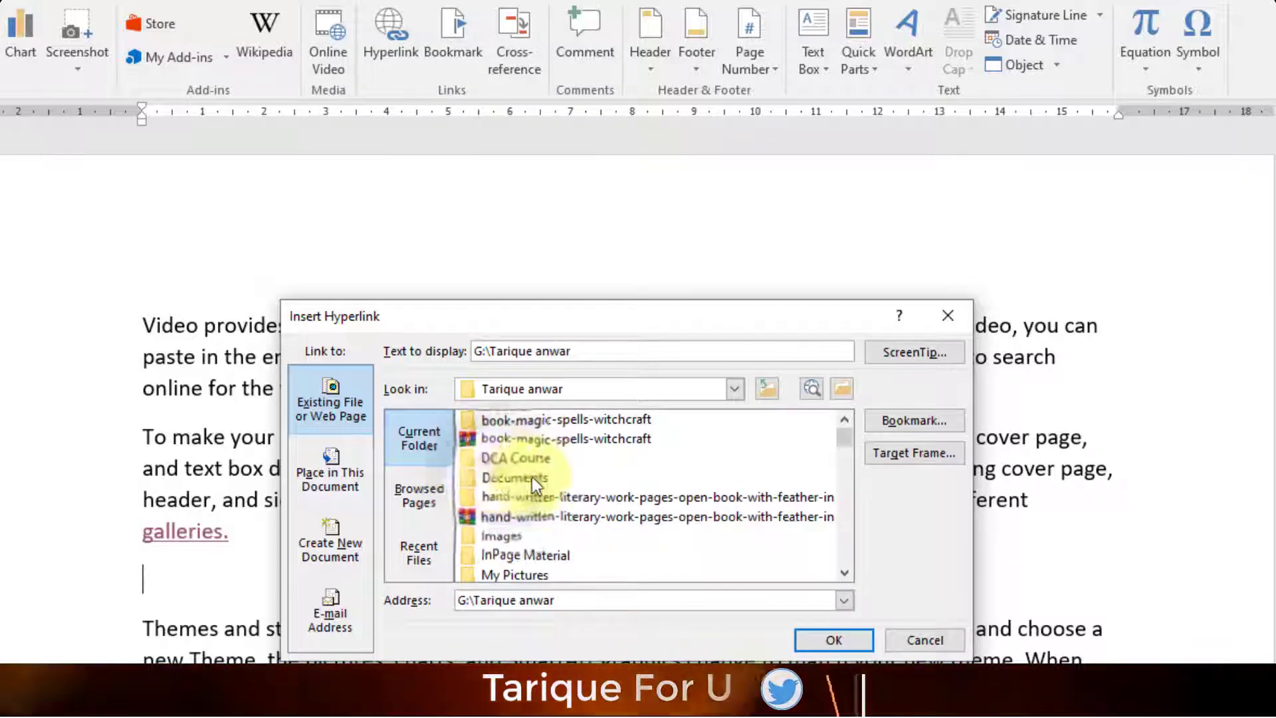
{"action": "scroll", "coordinate": [559, 481], "scroll_direction": "down", "scroll_amount": 2}
{"action": "scroll", "coordinate": [559, 481], "scroll_direction": "up", "scroll_amount": 2}
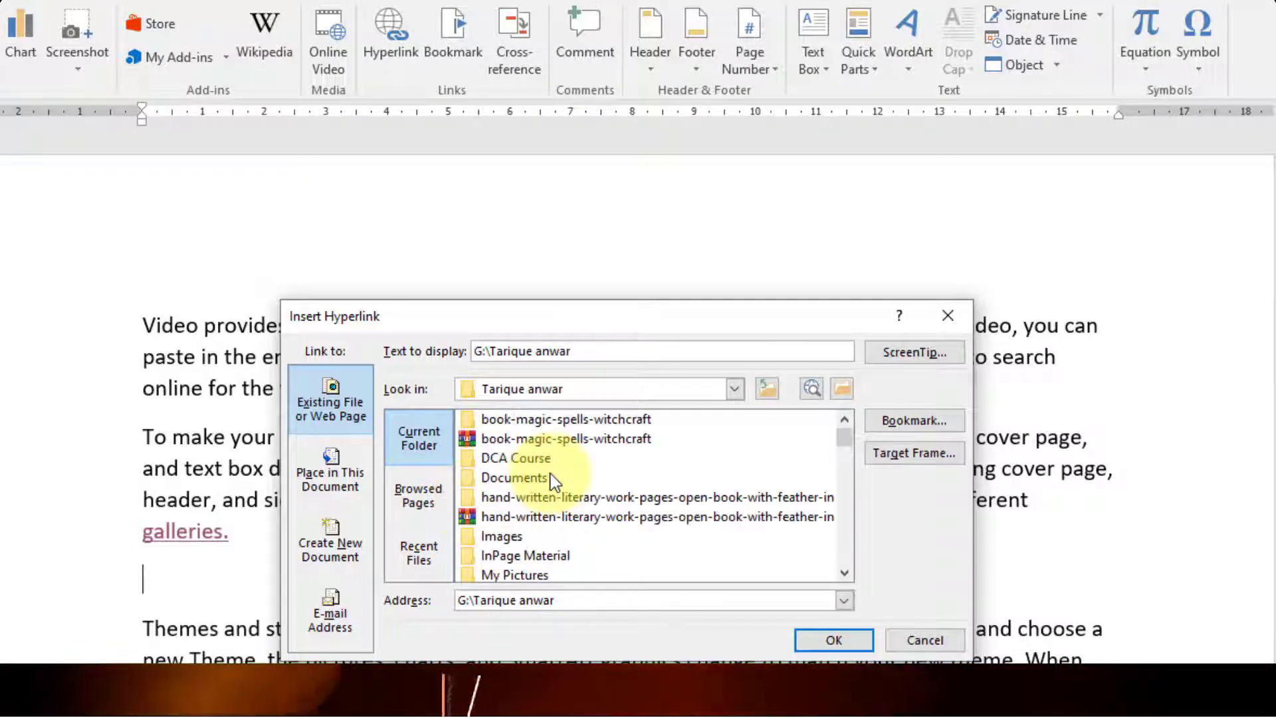
{"action": "double_click", "coordinate": [504, 463]}
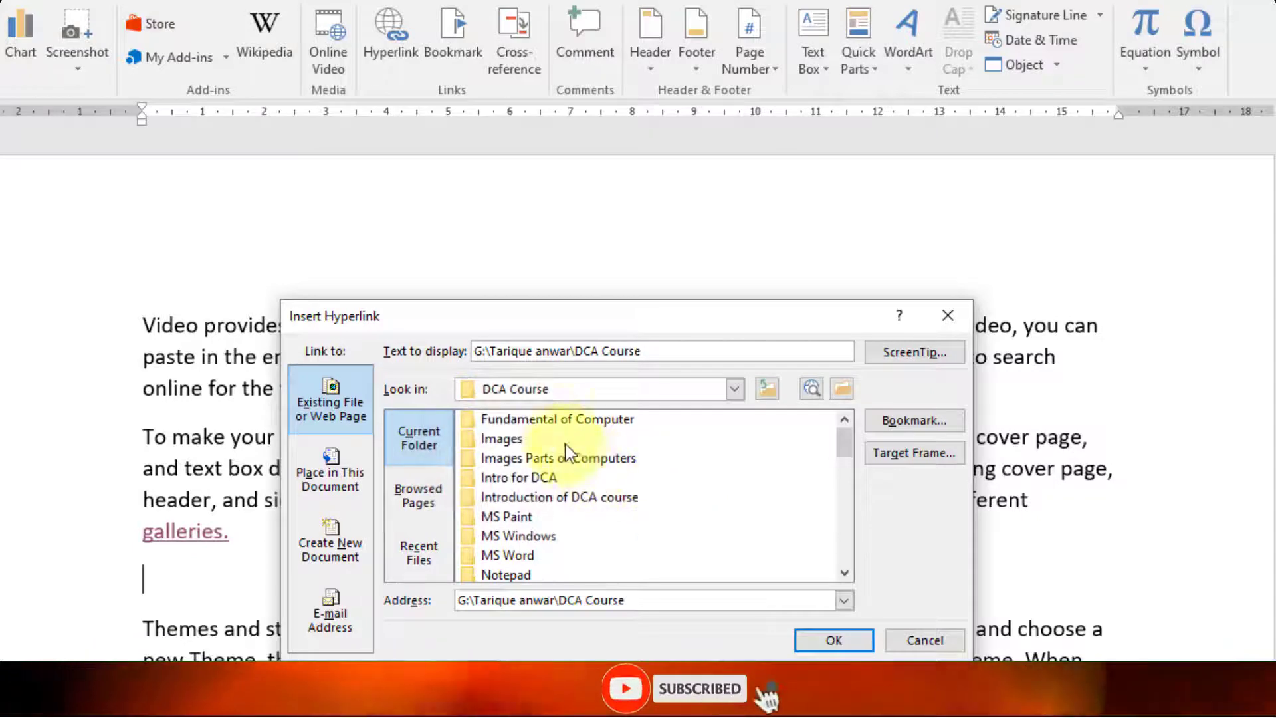
- Target the Fundamental of Computer\PPt folder with display text 'Fundamental of computer ppt in detail'
{"action": "double_click", "coordinate": [519, 419]}
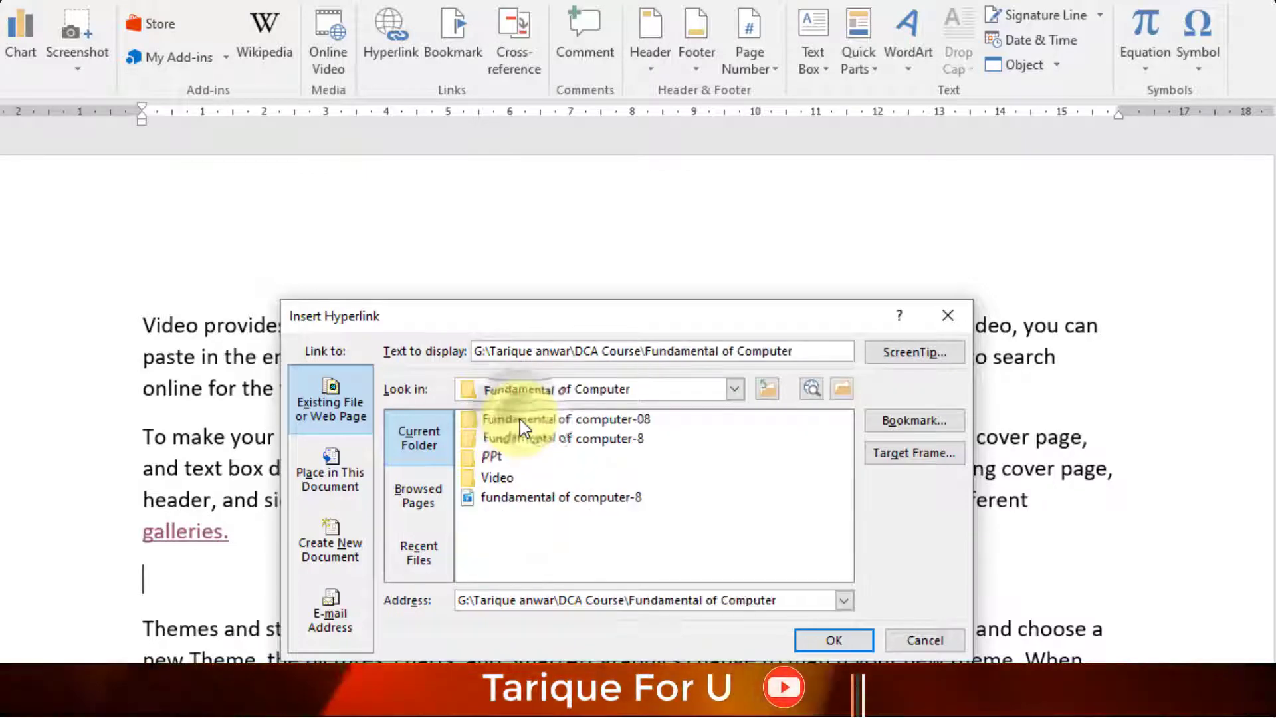
{"action": "left_click", "coordinate": [488, 457]}
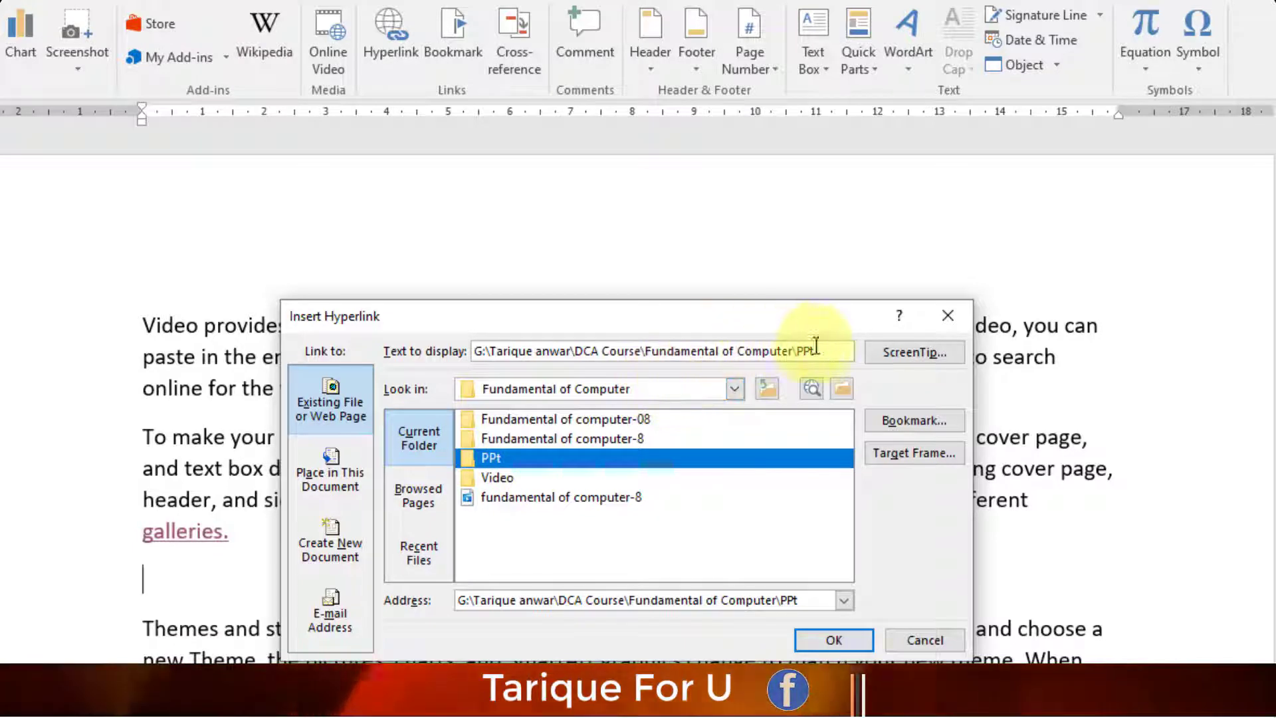
{"action": "left_click_drag", "start_coordinate": [830, 349], "coordinate": [484, 356]}
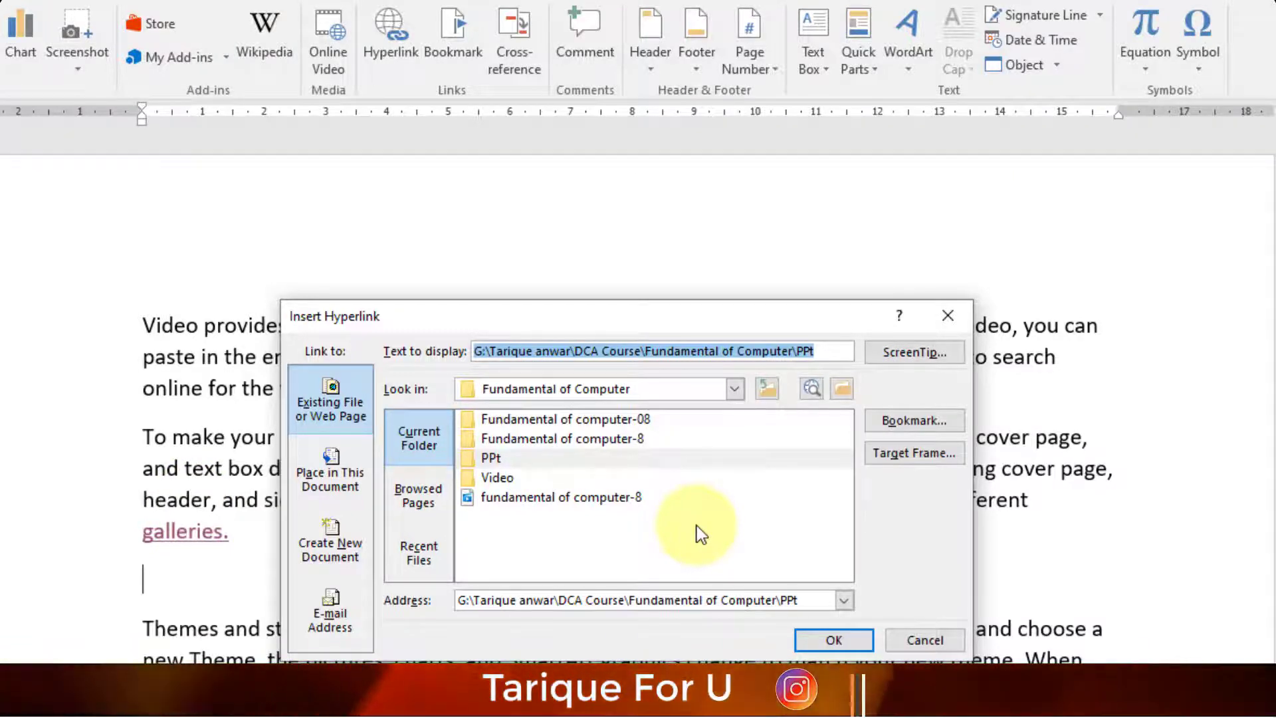
{"action": "type", "text": "Fundam"}
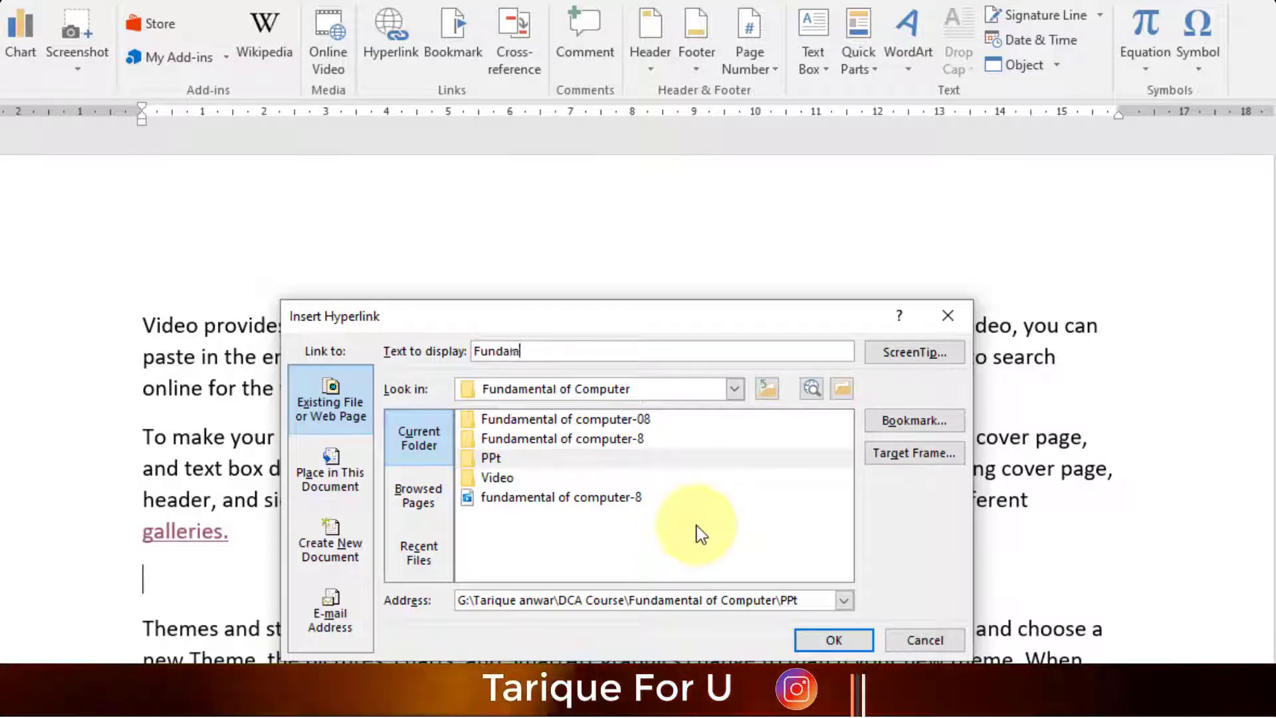
{"action": "type", "text": "ental of compu"}
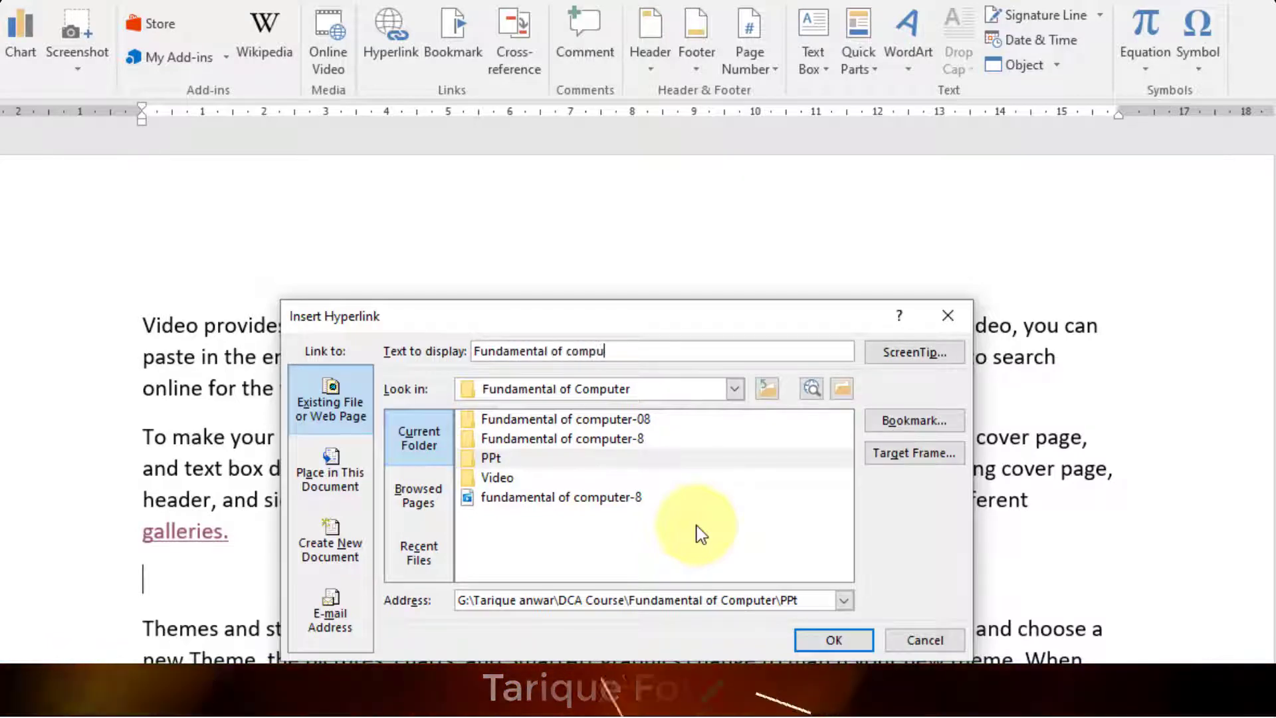
{"action": "type", "text": "ter pp"}
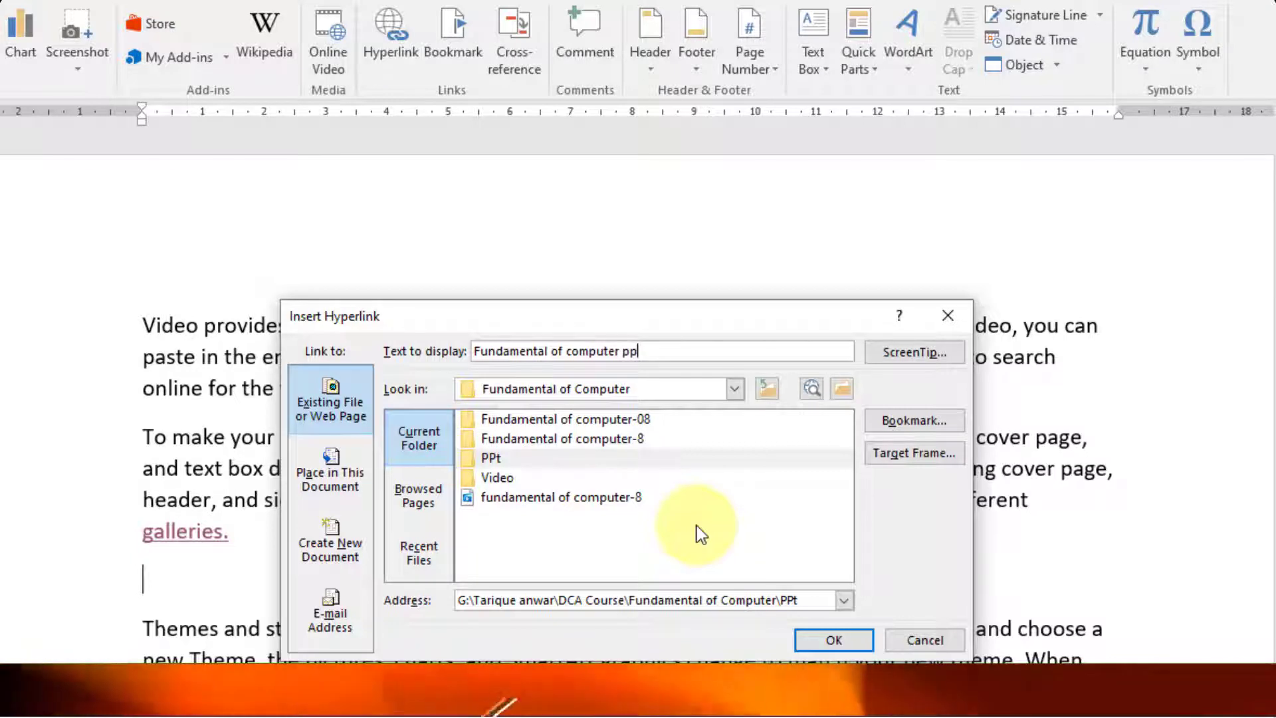
{"action": "type", "text": "t in detail"}
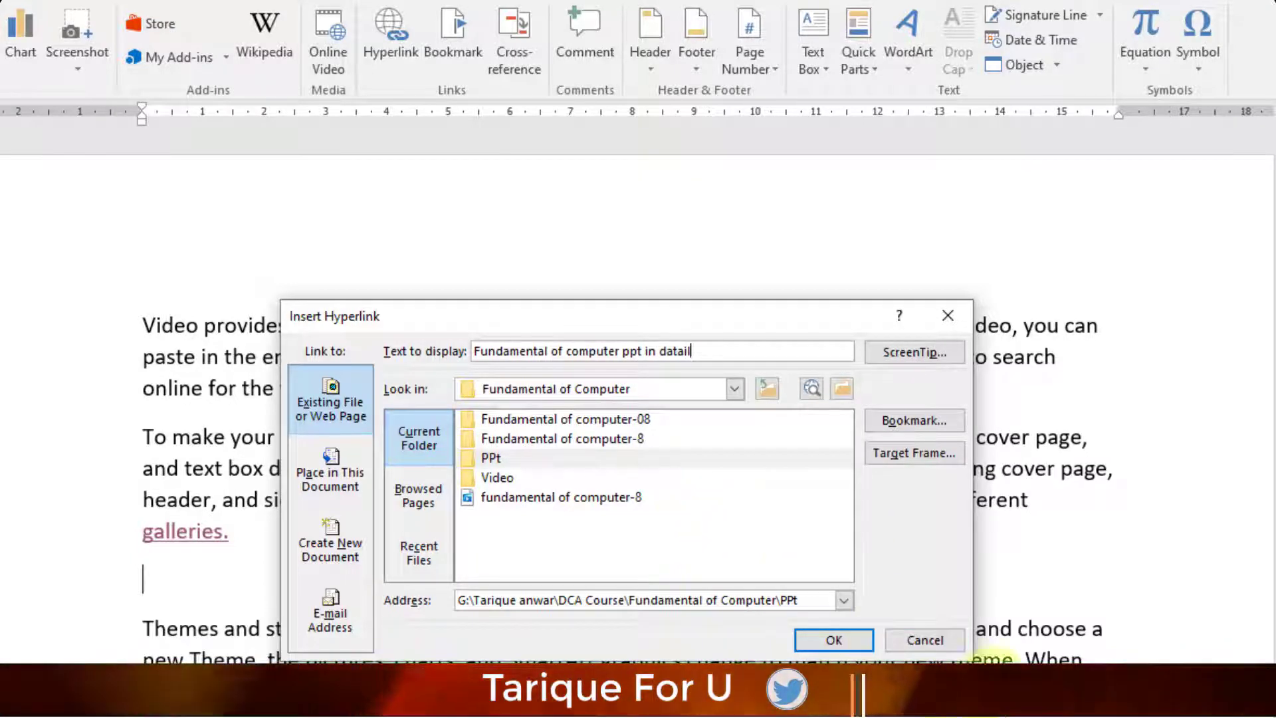
- Insert the PPt folder link, then follow it and accept the security notice
{"action": "left_click", "coordinate": [834, 642]}
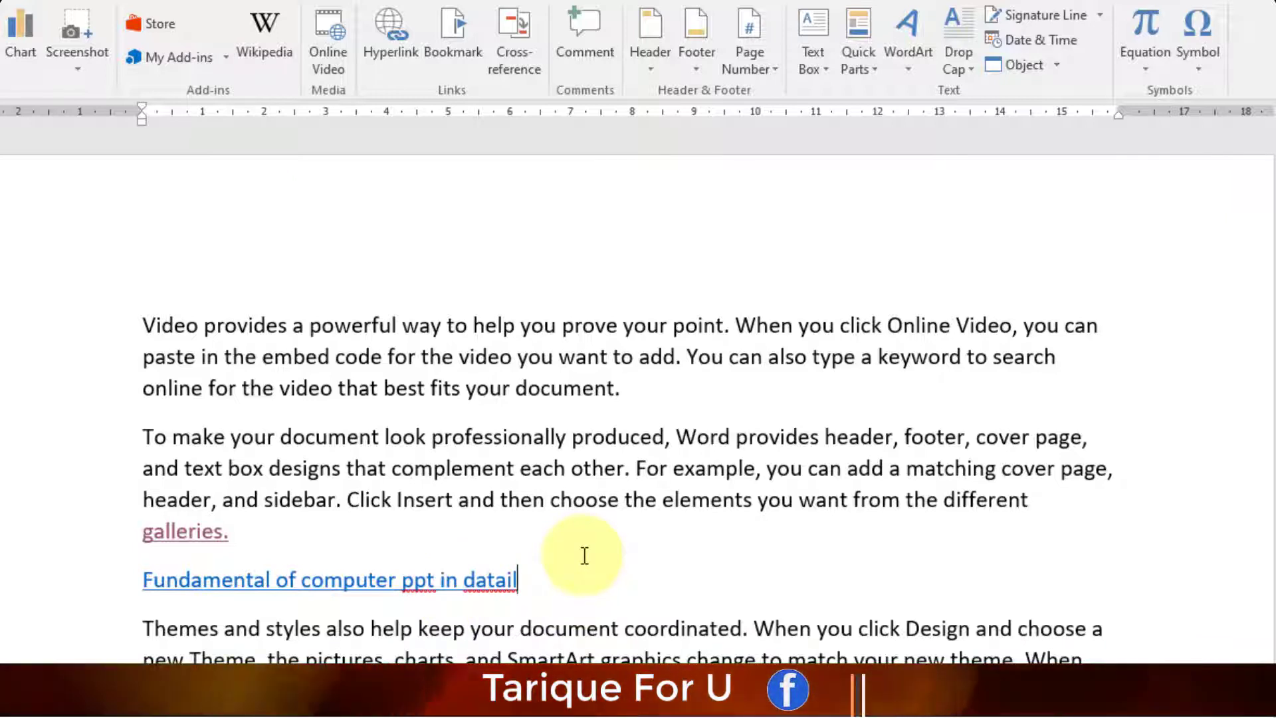
{"action": "left_click", "coordinate": [307, 589], "text": "ctrl"}
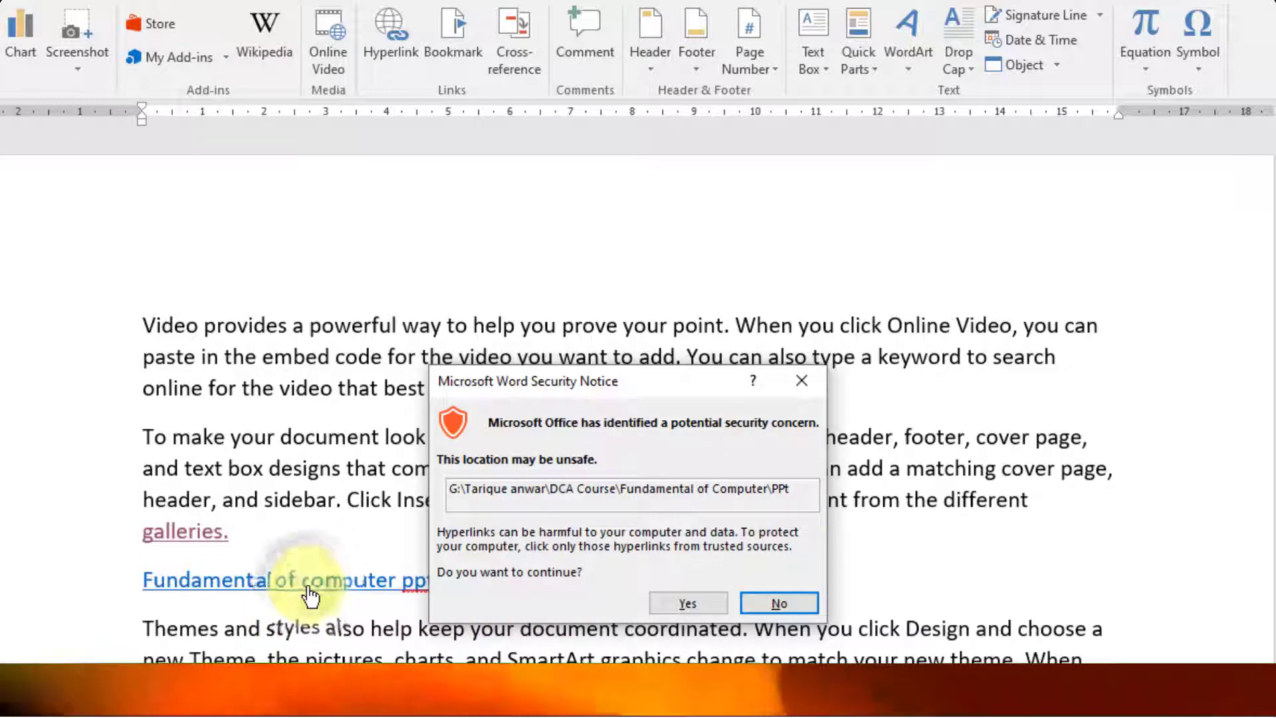
{"action": "left_click", "coordinate": [691, 601]}
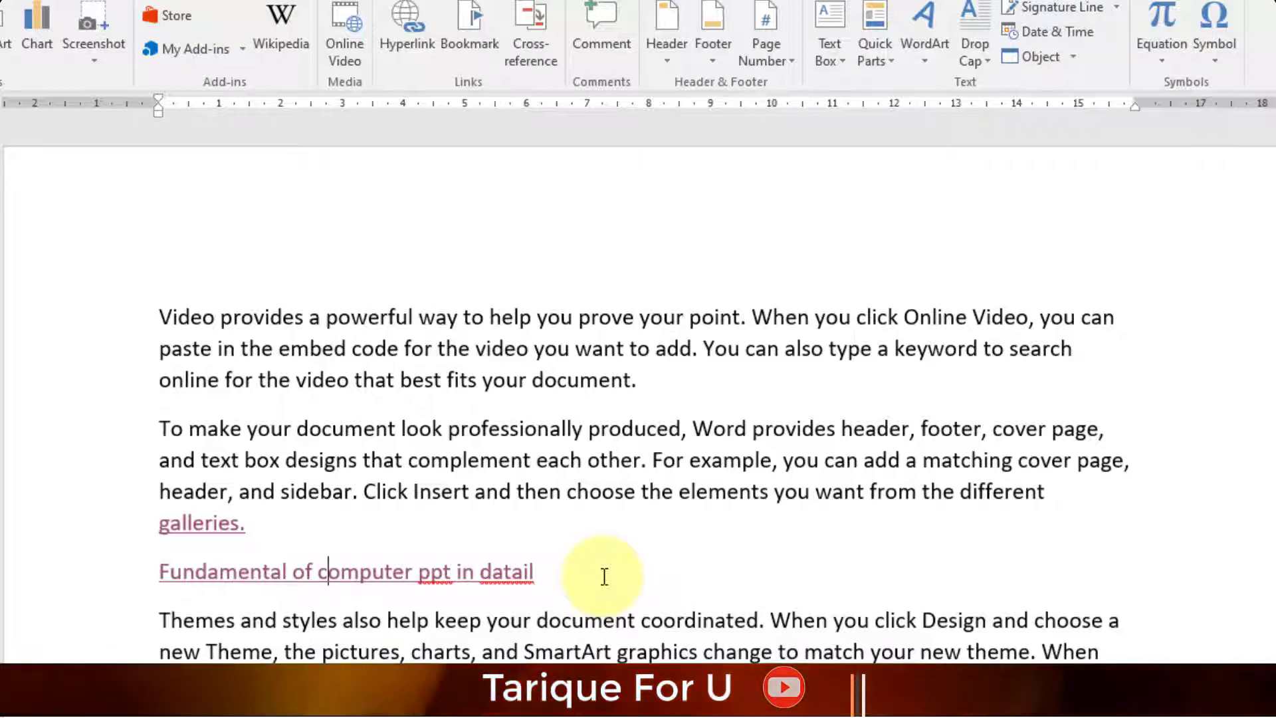
- Delete the 'Fundamental of computer ppt' link line and remove the hyperlink from galleries
{"action": "left_click_drag", "start_coordinate": [604, 576], "coordinate": [143, 570]}
{"action": "key", "text": "Delete"}
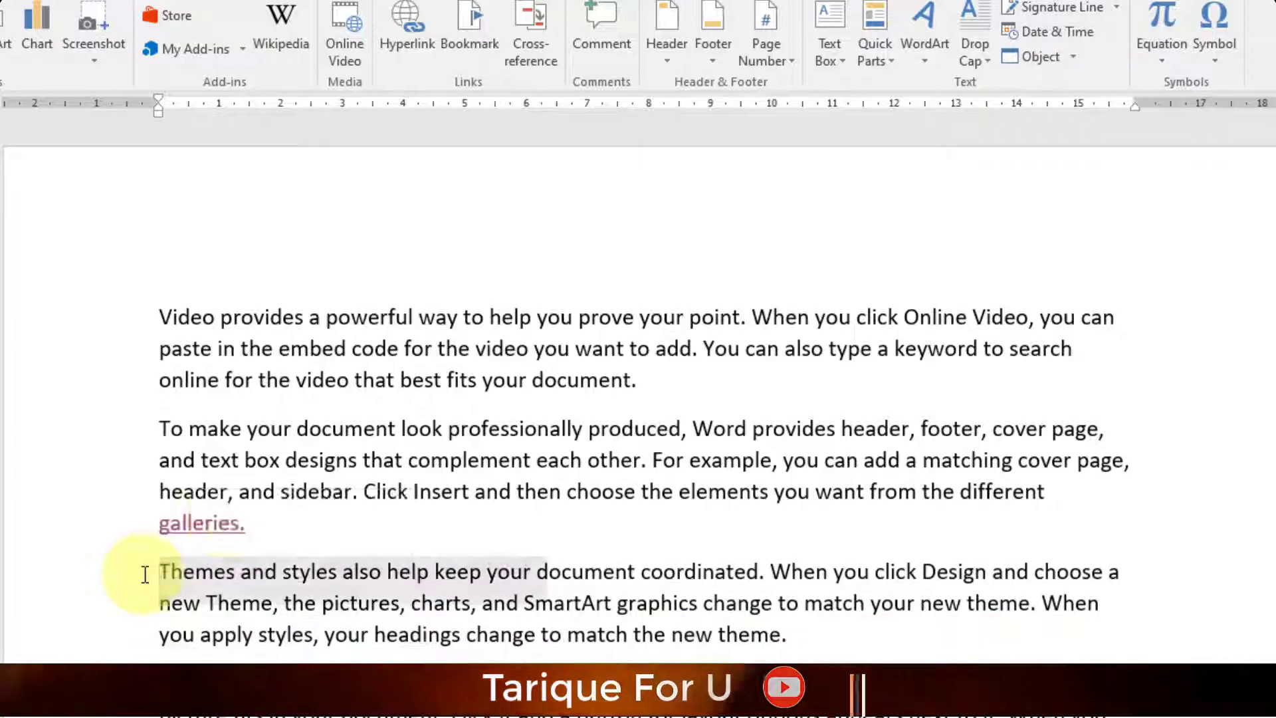
{"action": "mouse_move", "coordinate": [196, 529]}
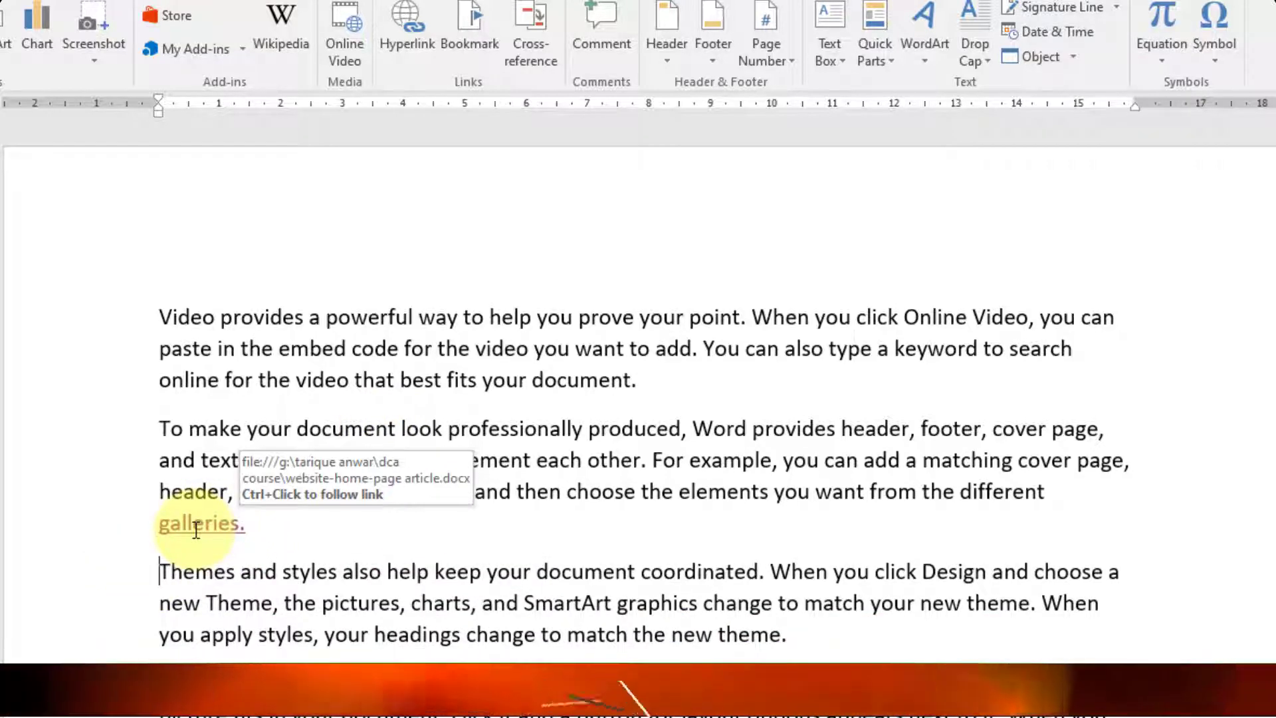
{"action": "right_click", "coordinate": [204, 518]}
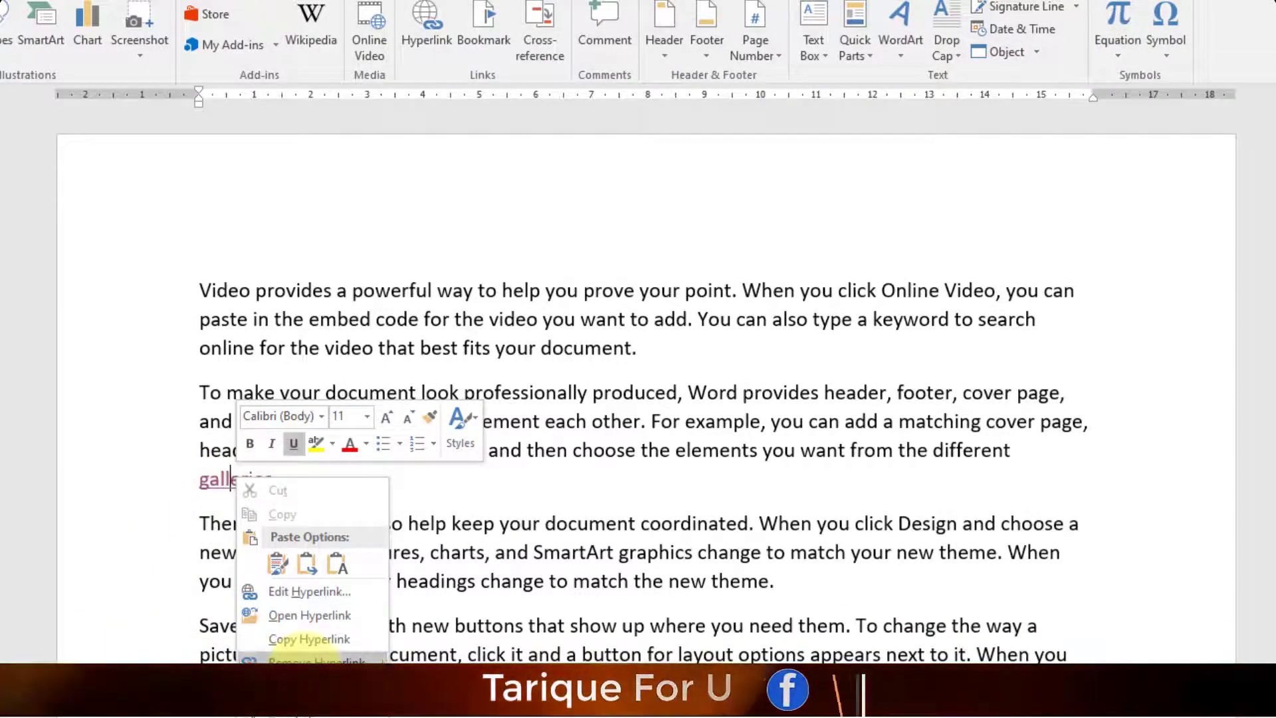
{"action": "left_click", "coordinate": [309, 638]}
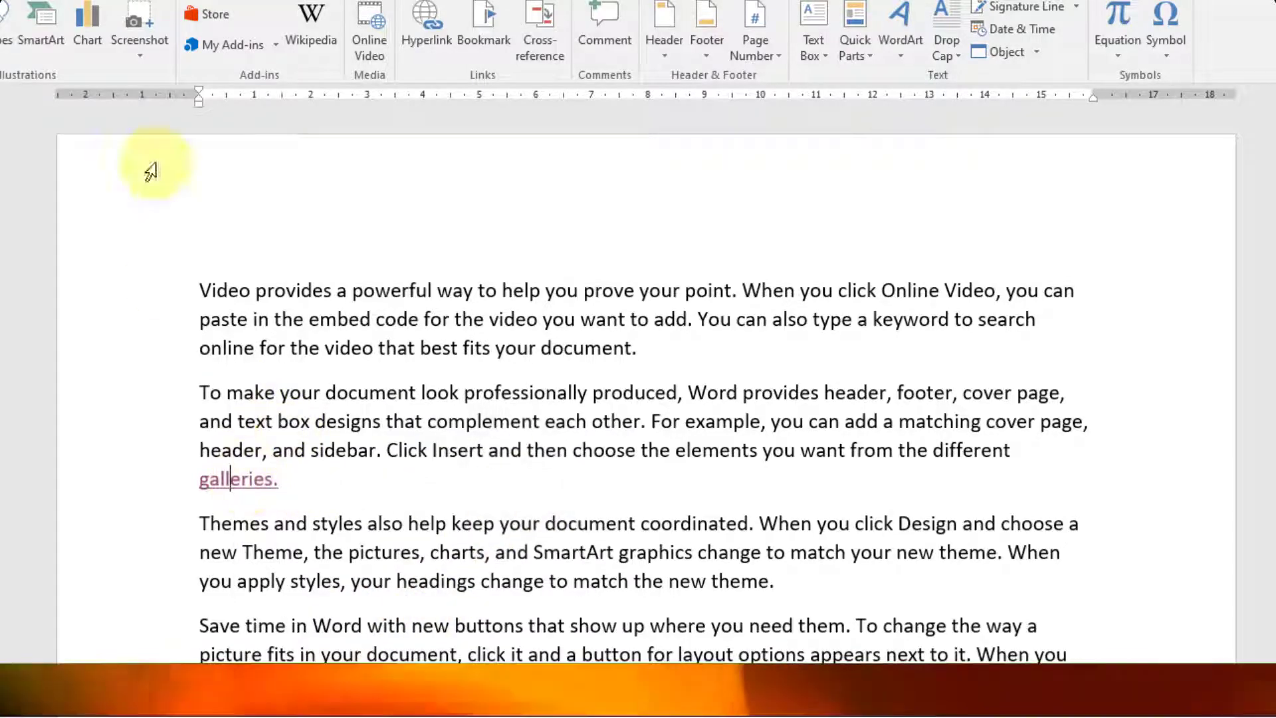
{"action": "left_click", "coordinate": [428, 34]}
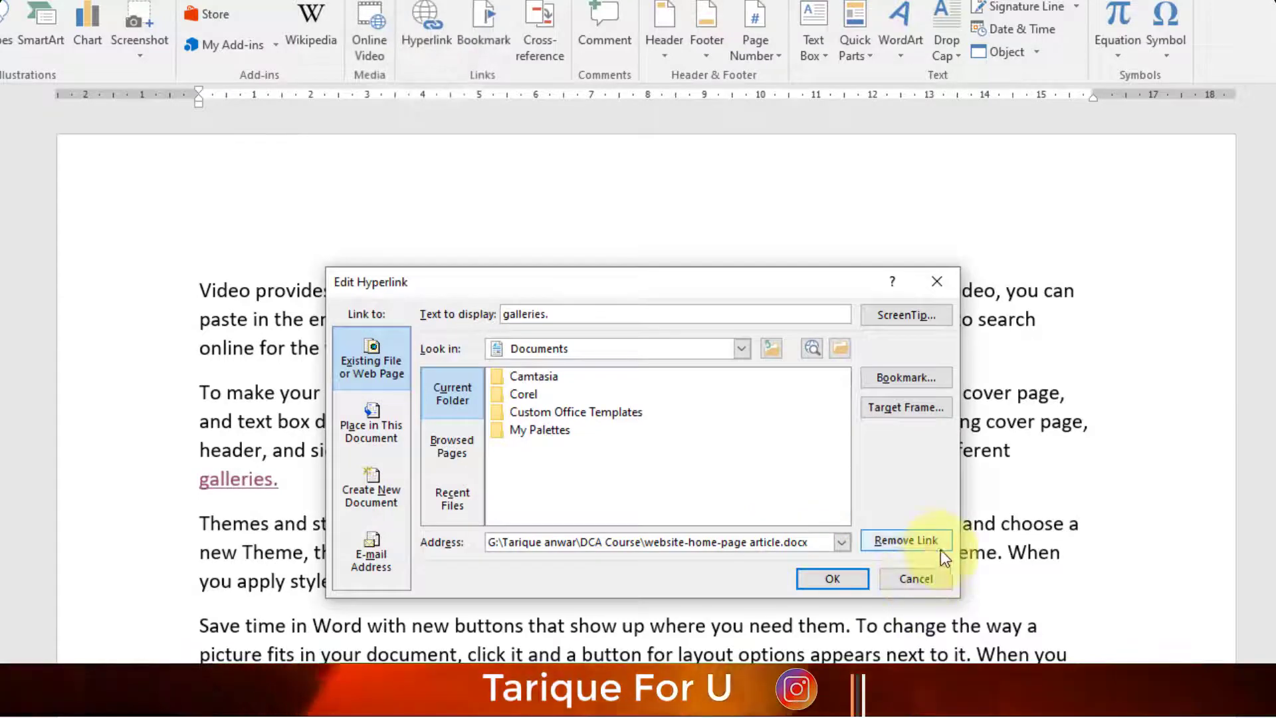
{"action": "left_click", "coordinate": [904, 542]}
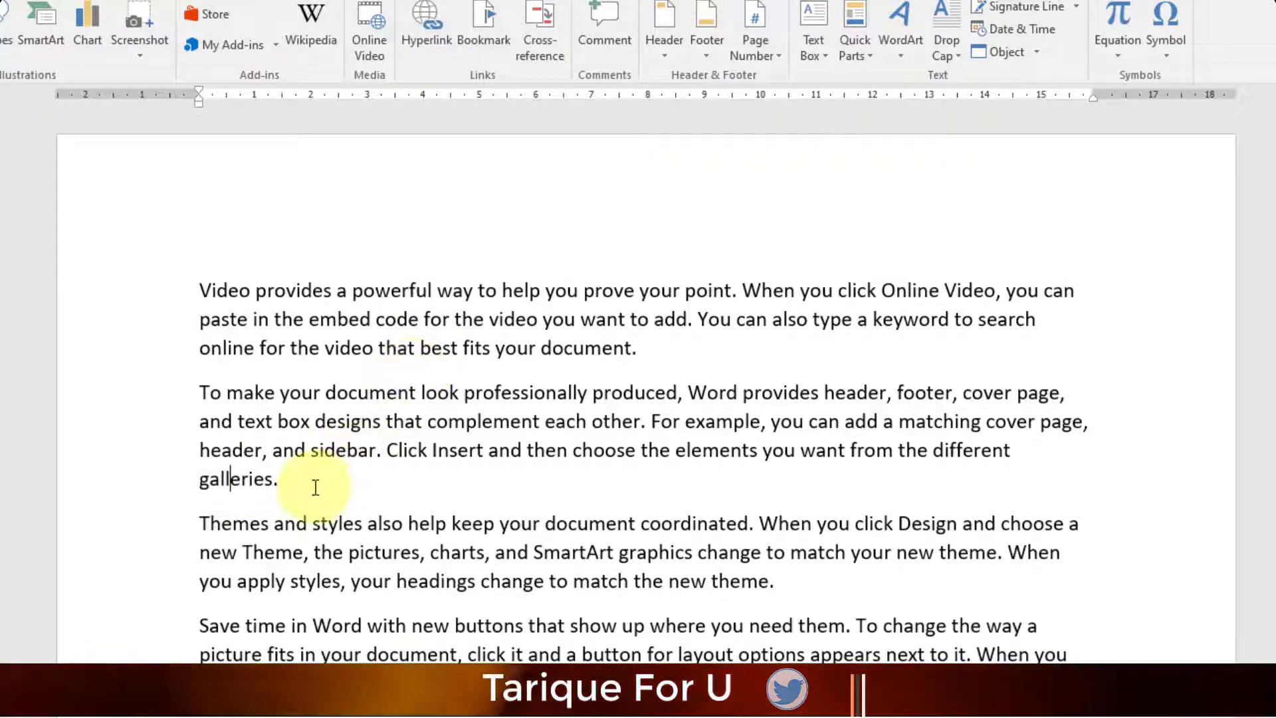
{"action": "key", "text": "ctrl+k"}
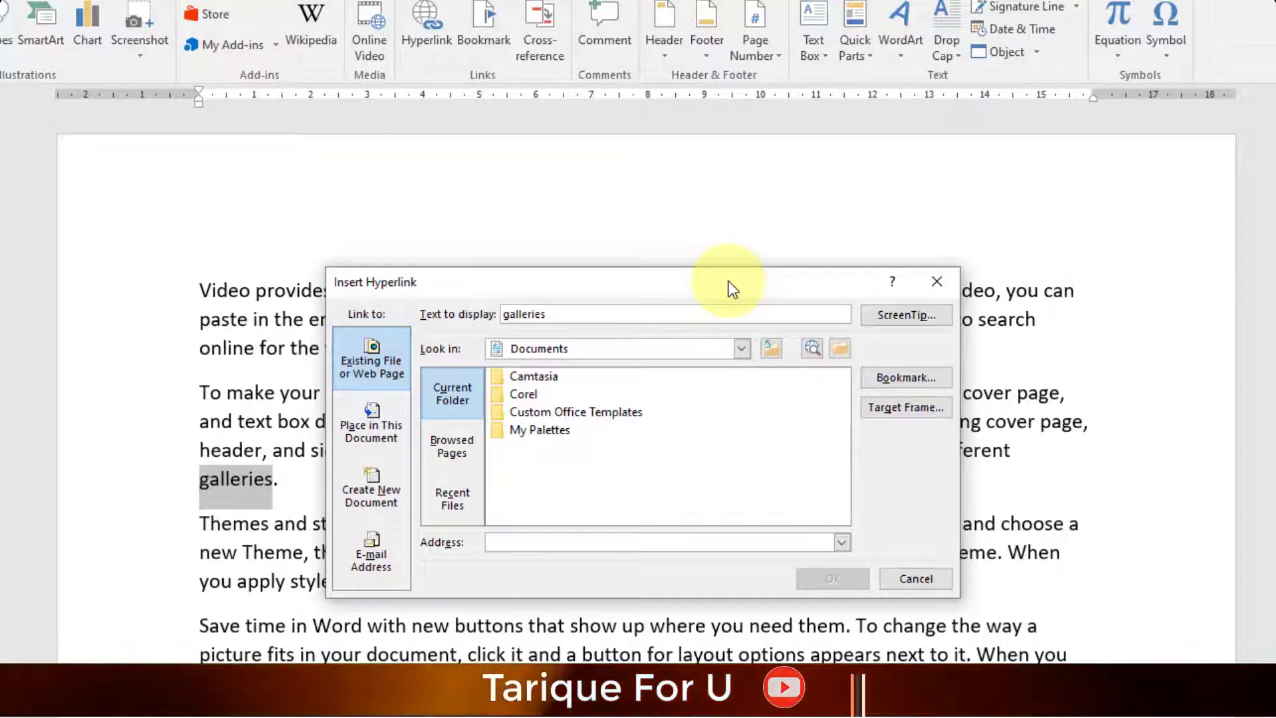
{"action": "left_click", "coordinate": [936, 282]}
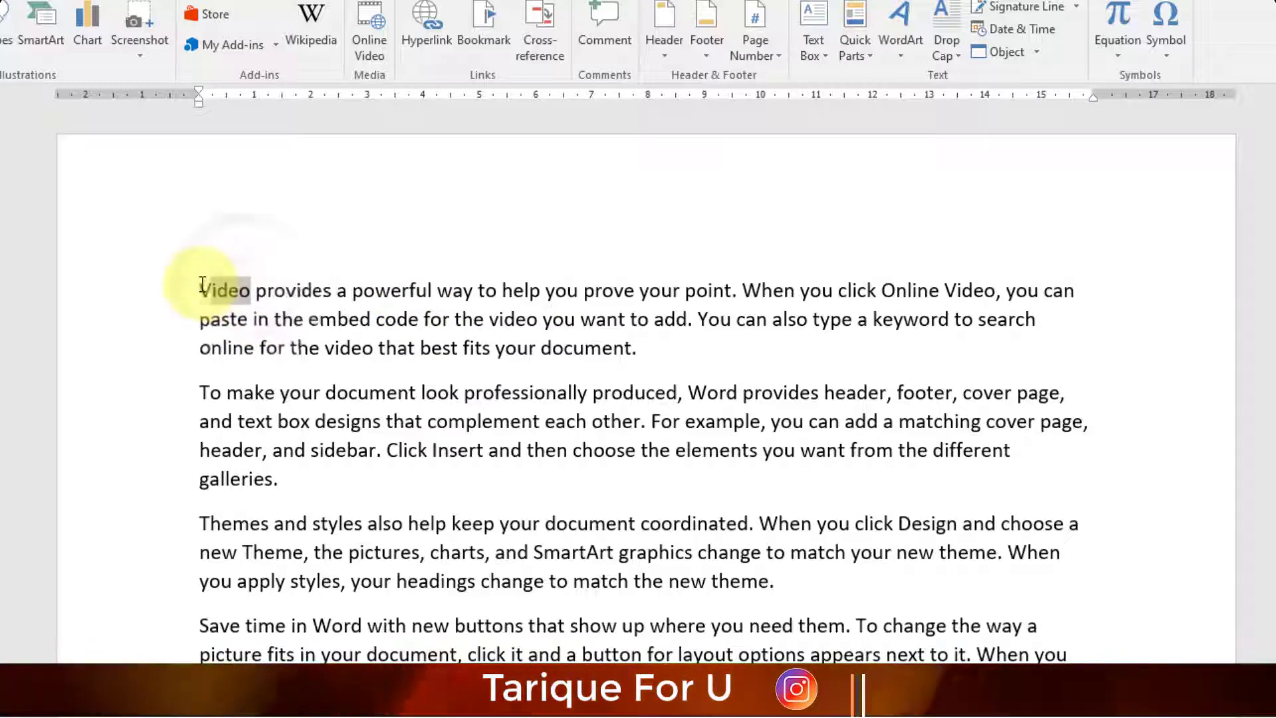
- Select the word Video and give its hyperlink a screen tip about learning the DCA course
{"action": "double_click", "coordinate": [225, 290]}
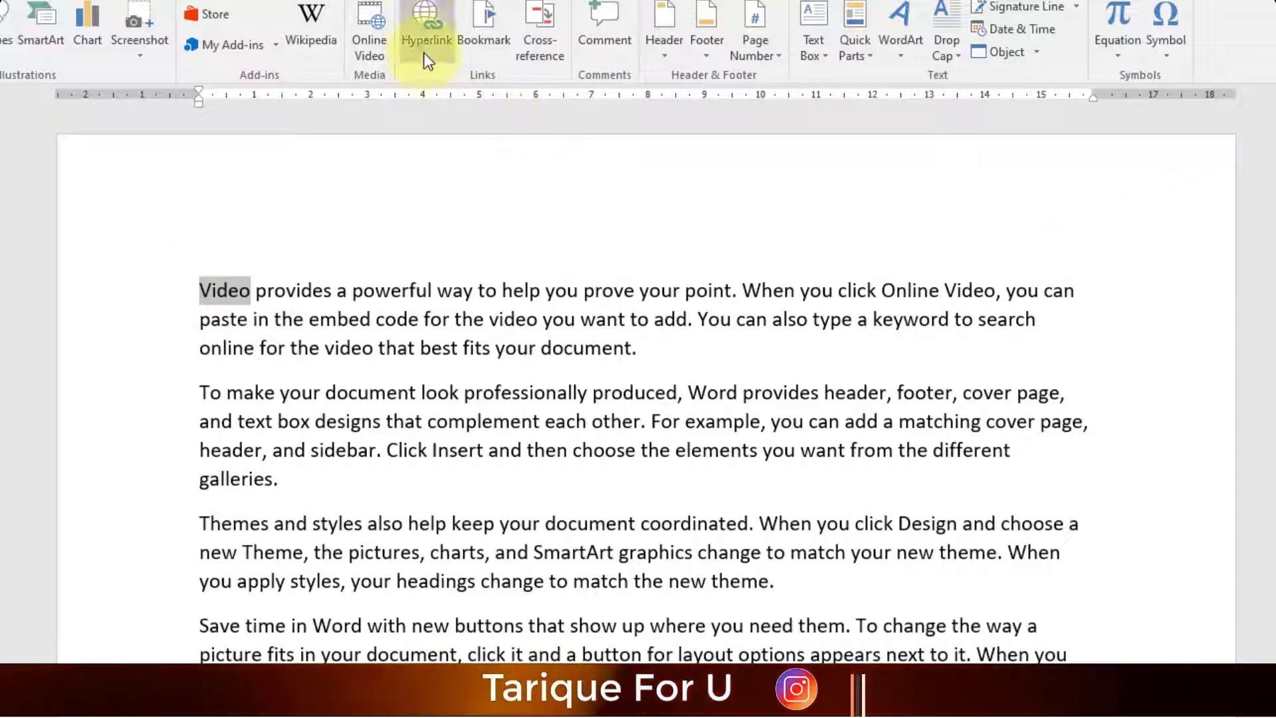
{"action": "left_click", "coordinate": [421, 33]}
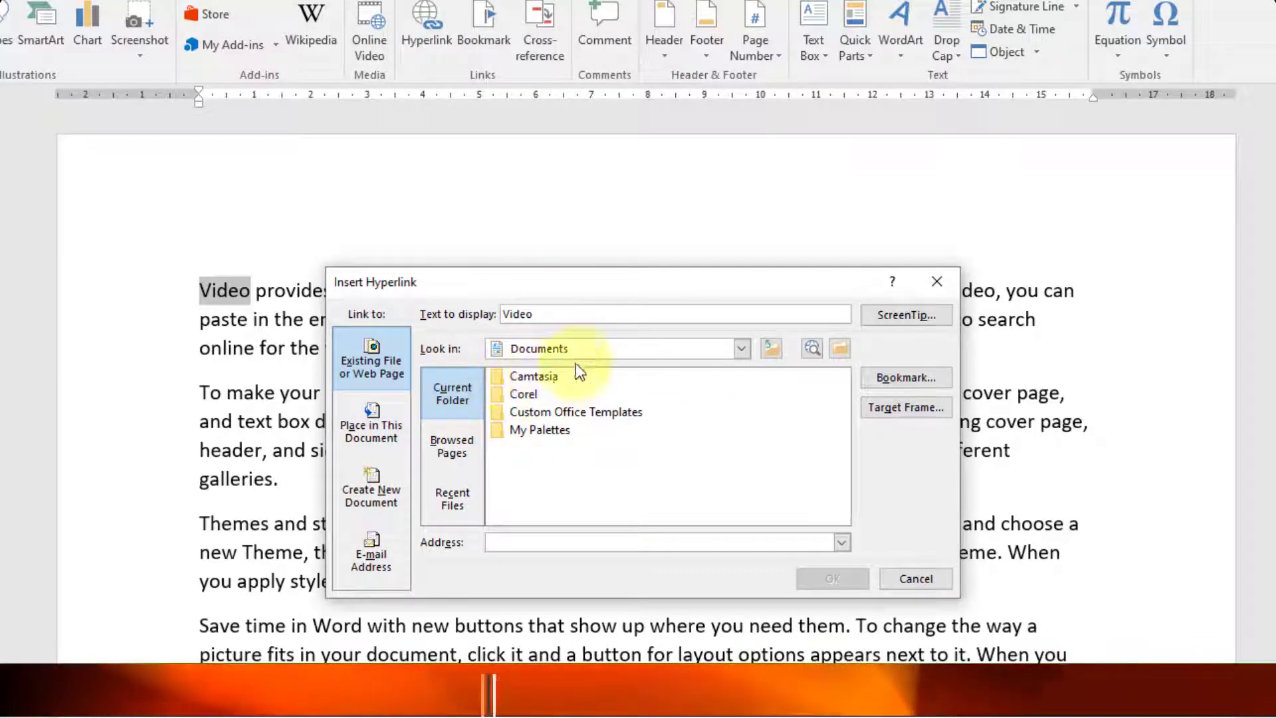
{"action": "left_click", "coordinate": [895, 319]}
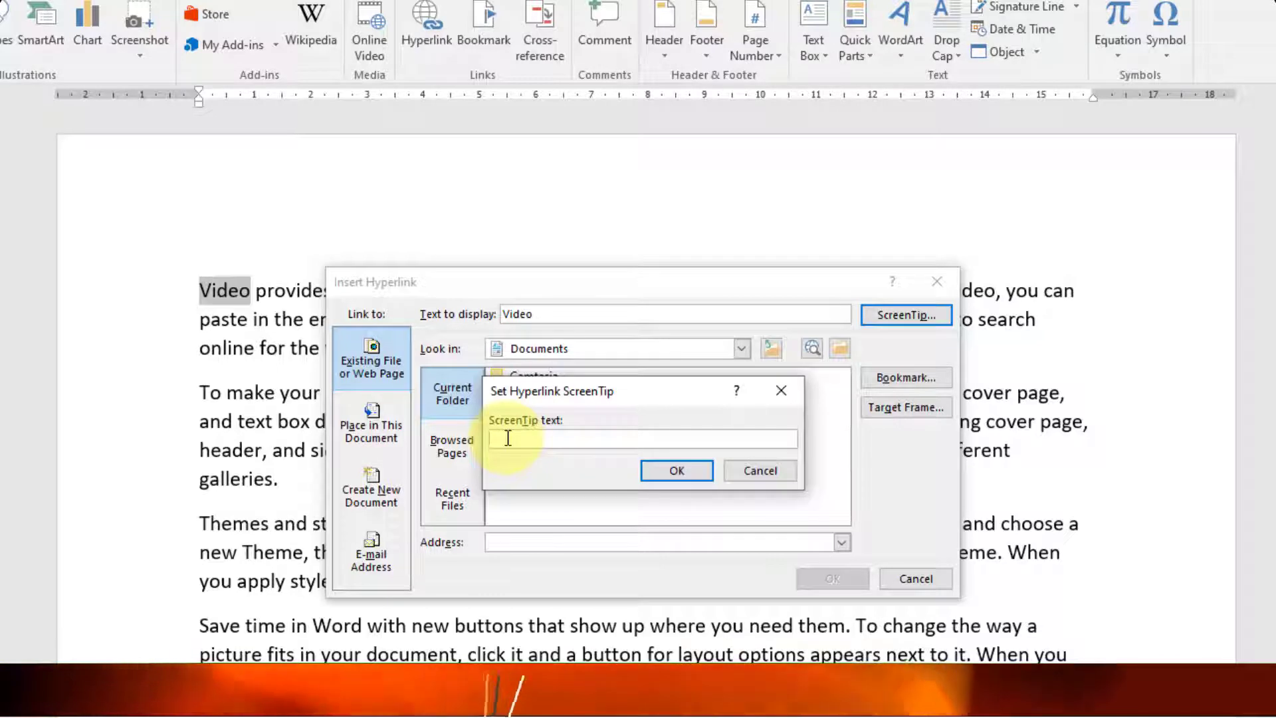
{"action": "type", "text": "follow this link to leran dca course of"}
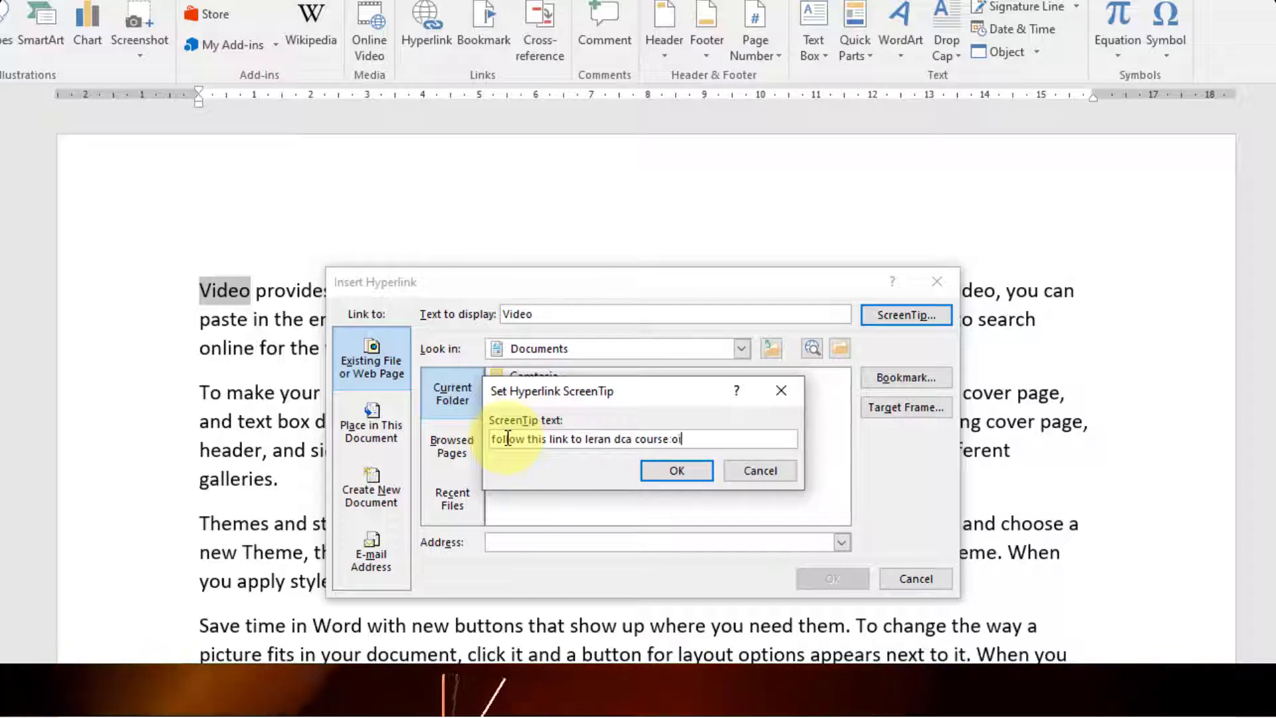
{"action": "key", "text": "BackSpace"}
{"action": "key", "text": "BackSpace"}
{"action": "type", "text": "in datials"}
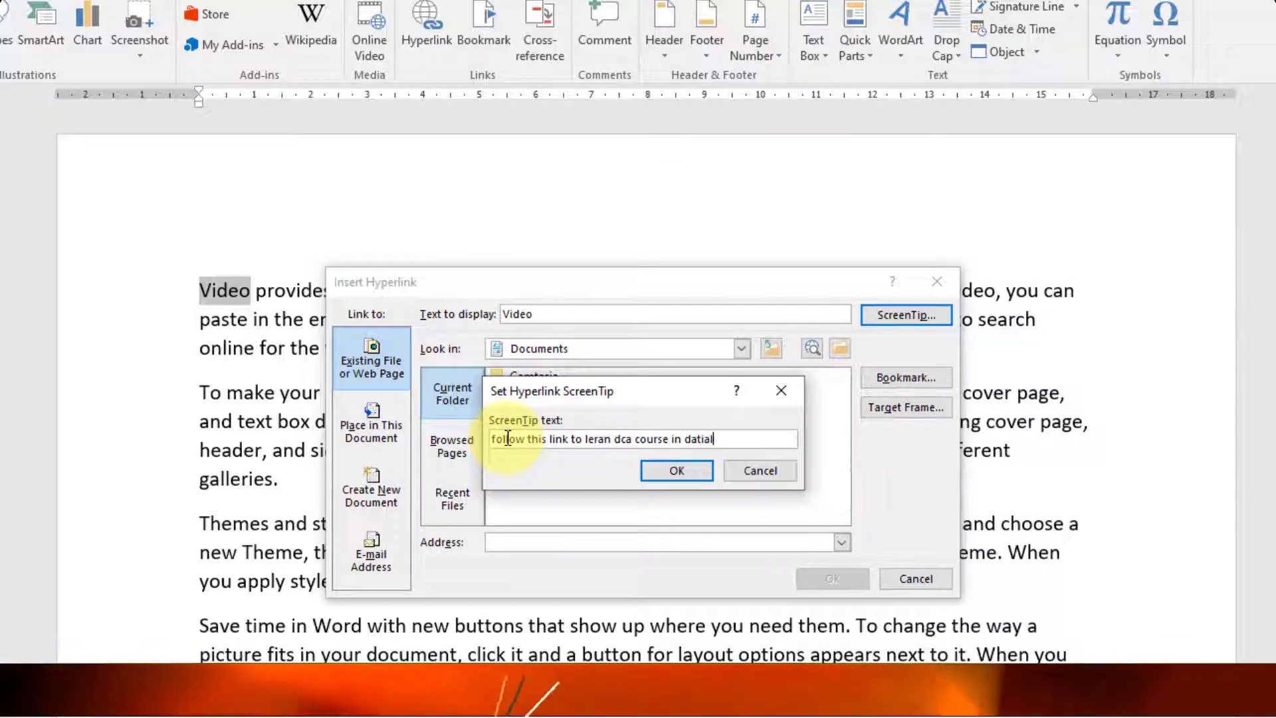
{"action": "left_click", "coordinate": [668, 473]}
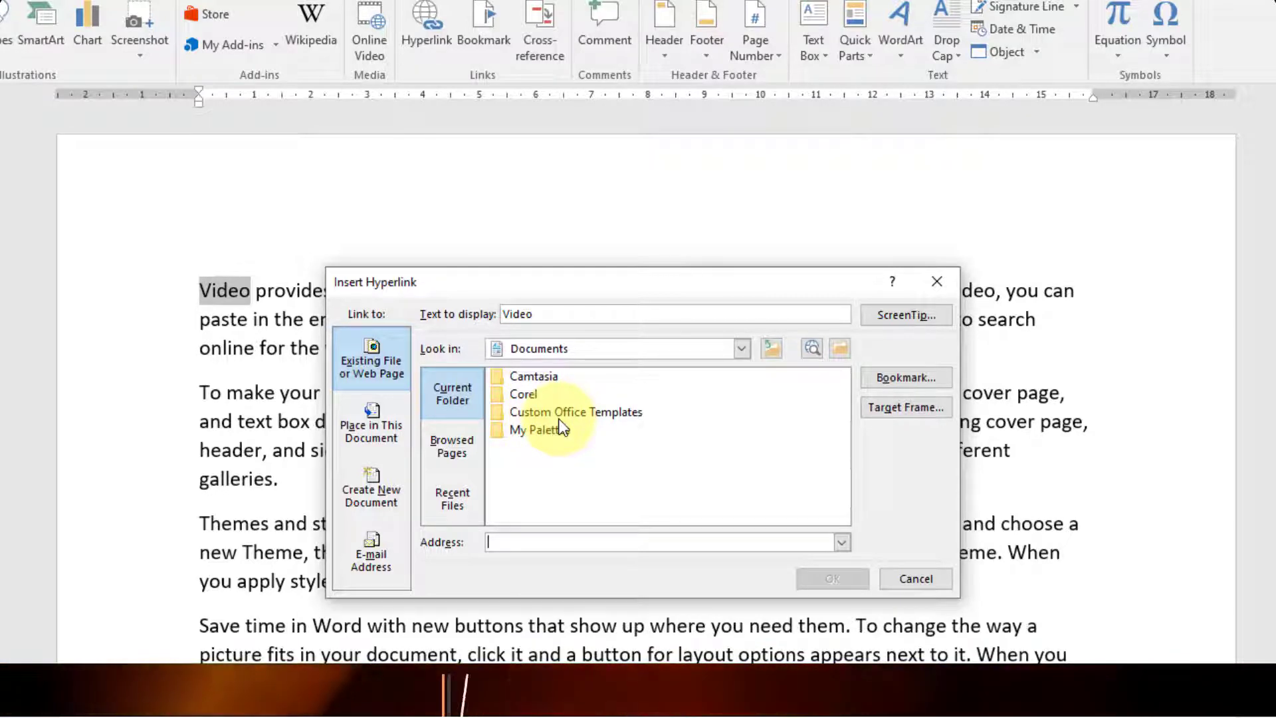
- Point the Video link to the DCA Course folder on Editing (G:) and confirm
{"action": "left_click", "coordinate": [740, 348]}
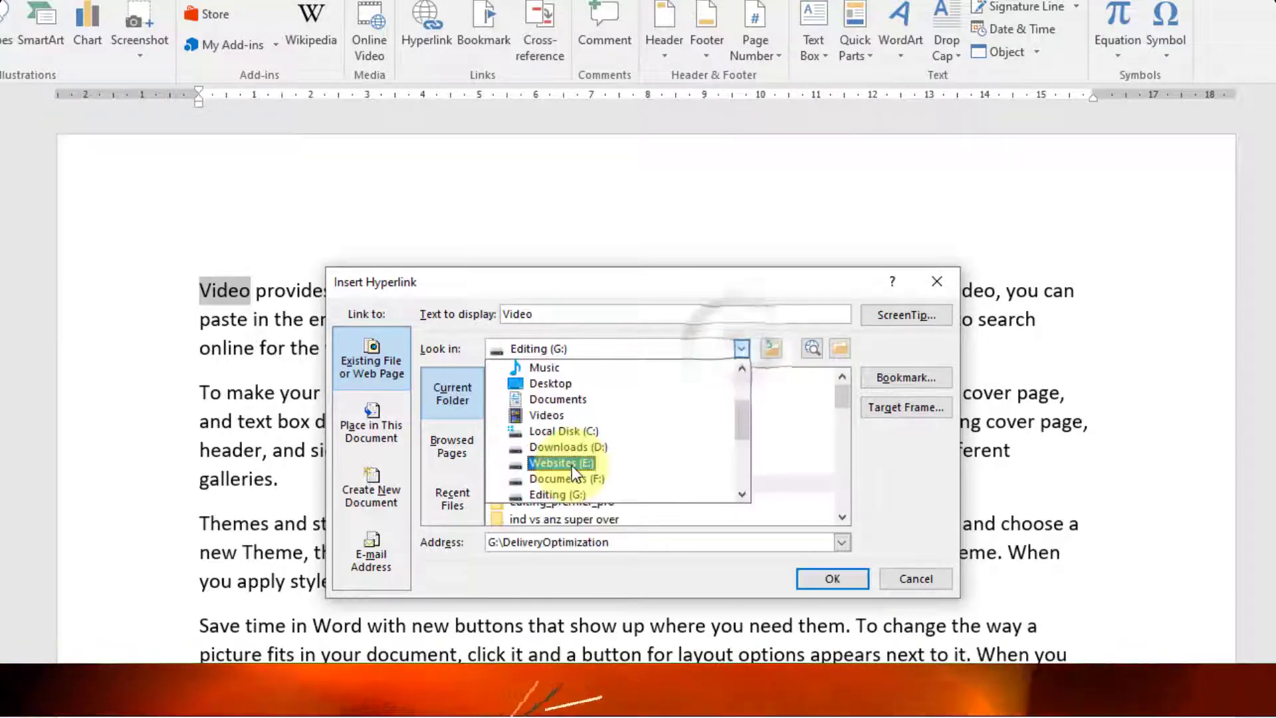
{"action": "left_click", "coordinate": [557, 494]}
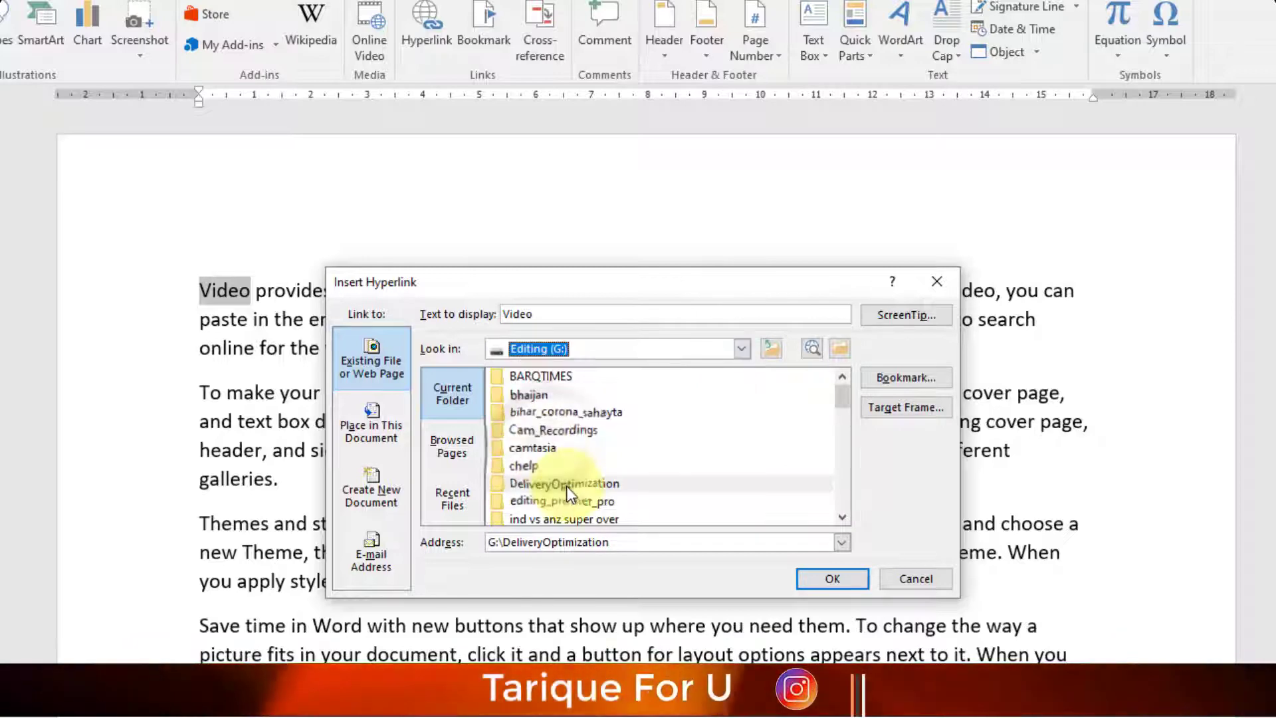
{"action": "scroll", "coordinate": [566, 485], "scroll_direction": "down", "scroll_amount": 3}
{"action": "double_click", "coordinate": [548, 484]}
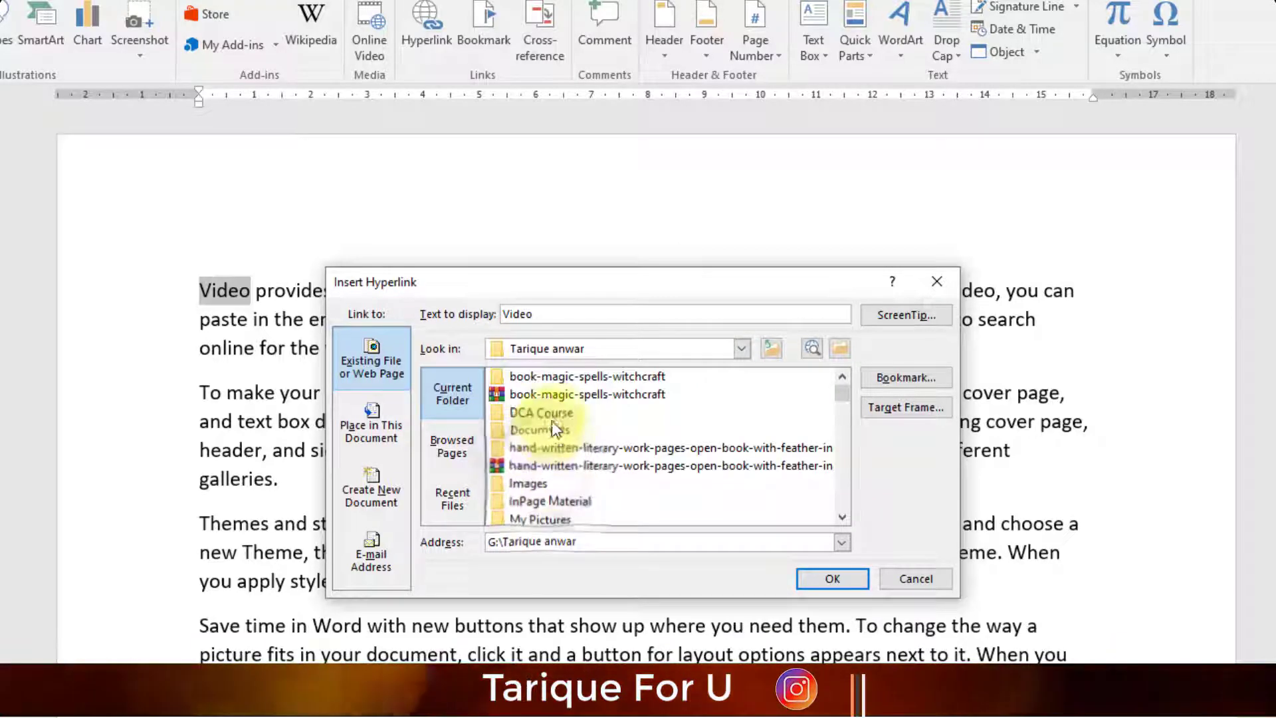
{"action": "left_click", "coordinate": [547, 413]}
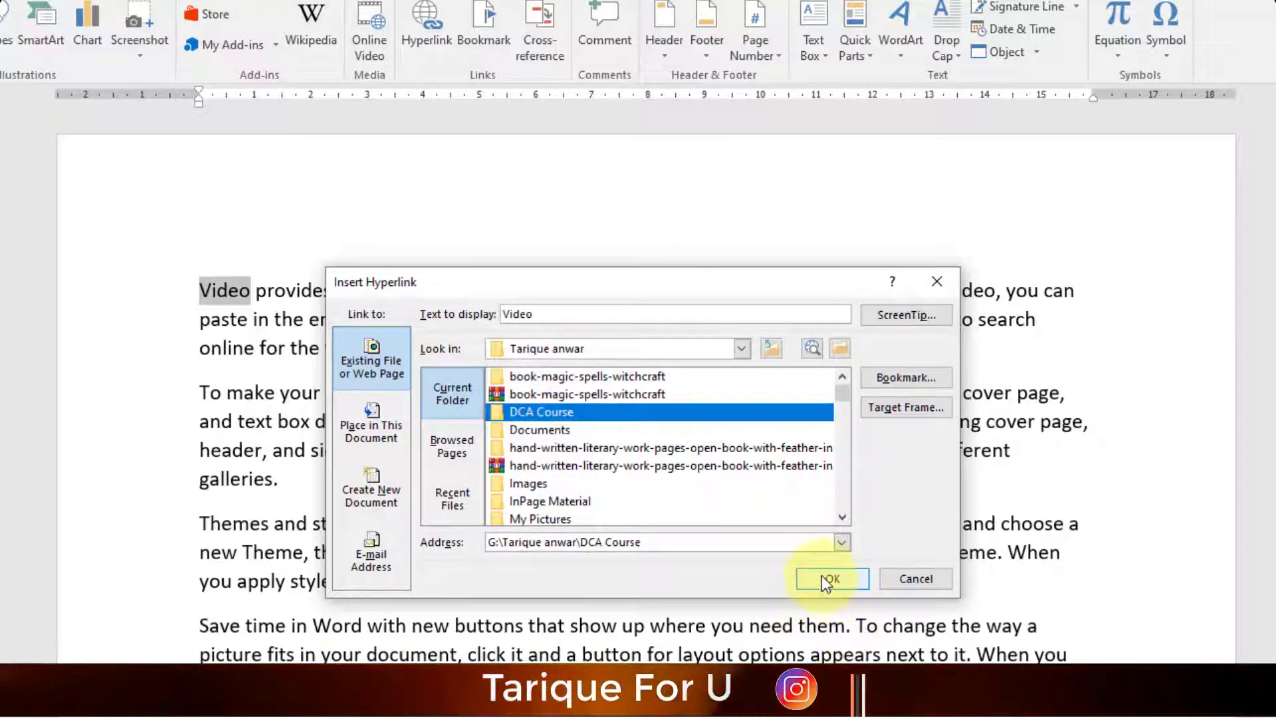
{"action": "left_click", "coordinate": [828, 578]}
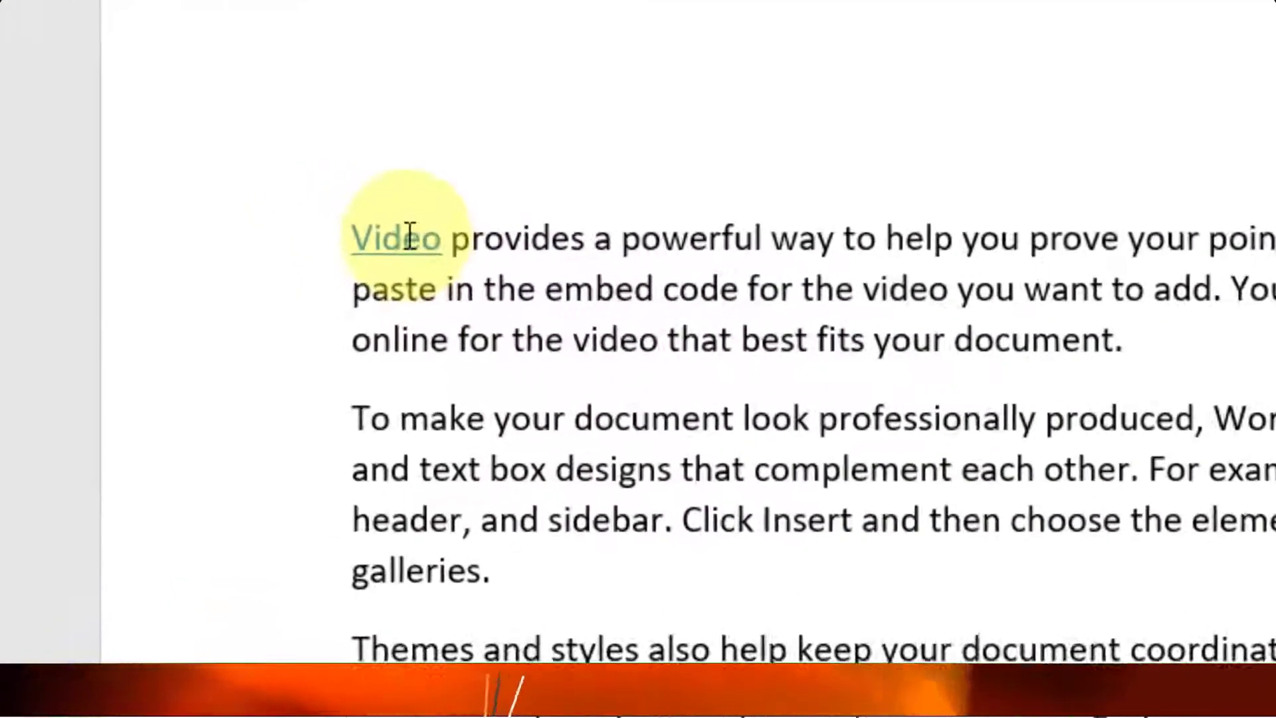
- Remove the hyperlink from the word Video, then reopen Insert Hyperlink for it
{"action": "mouse_move", "coordinate": [229, 290]}
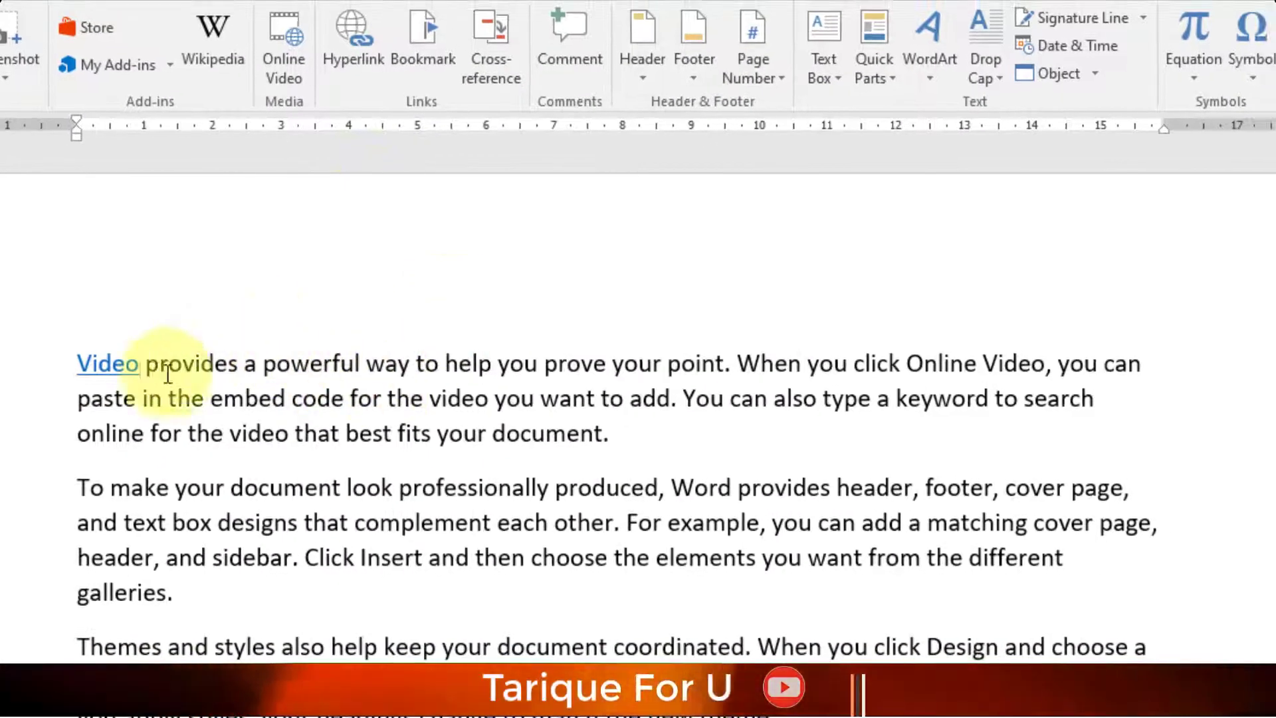
{"action": "right_click", "coordinate": [116, 365]}
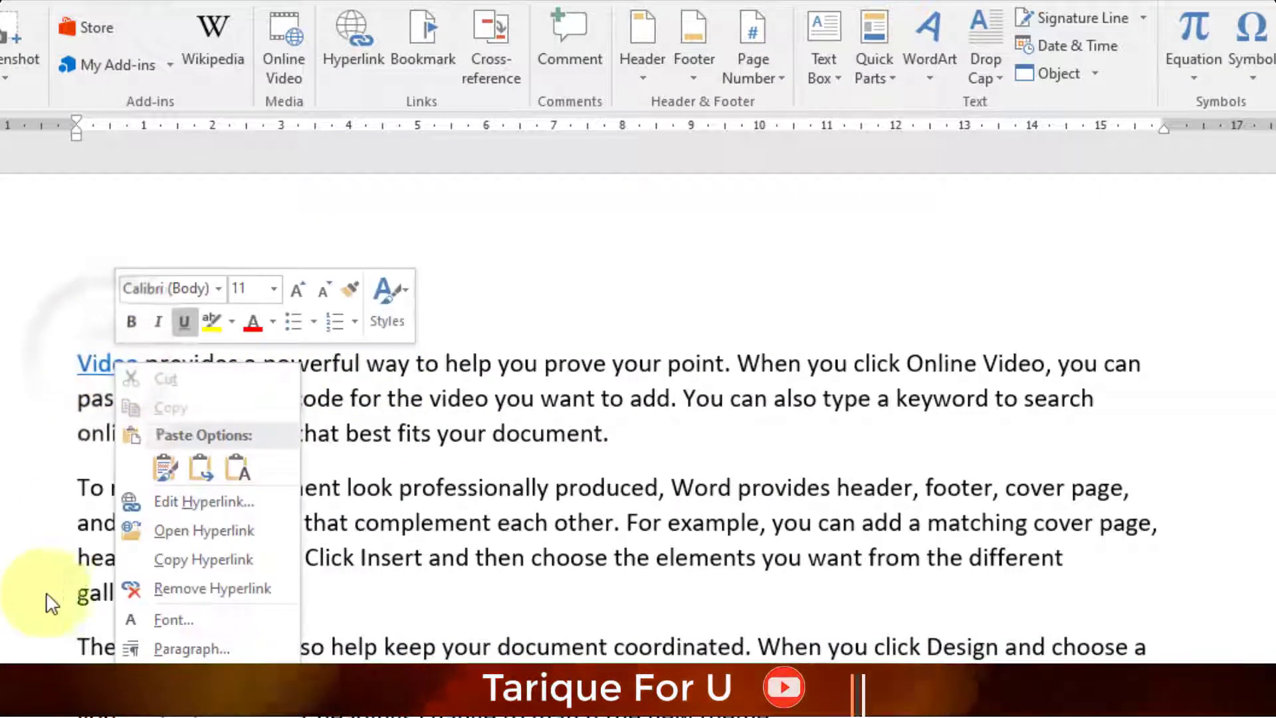
{"action": "left_click", "coordinate": [204, 590]}
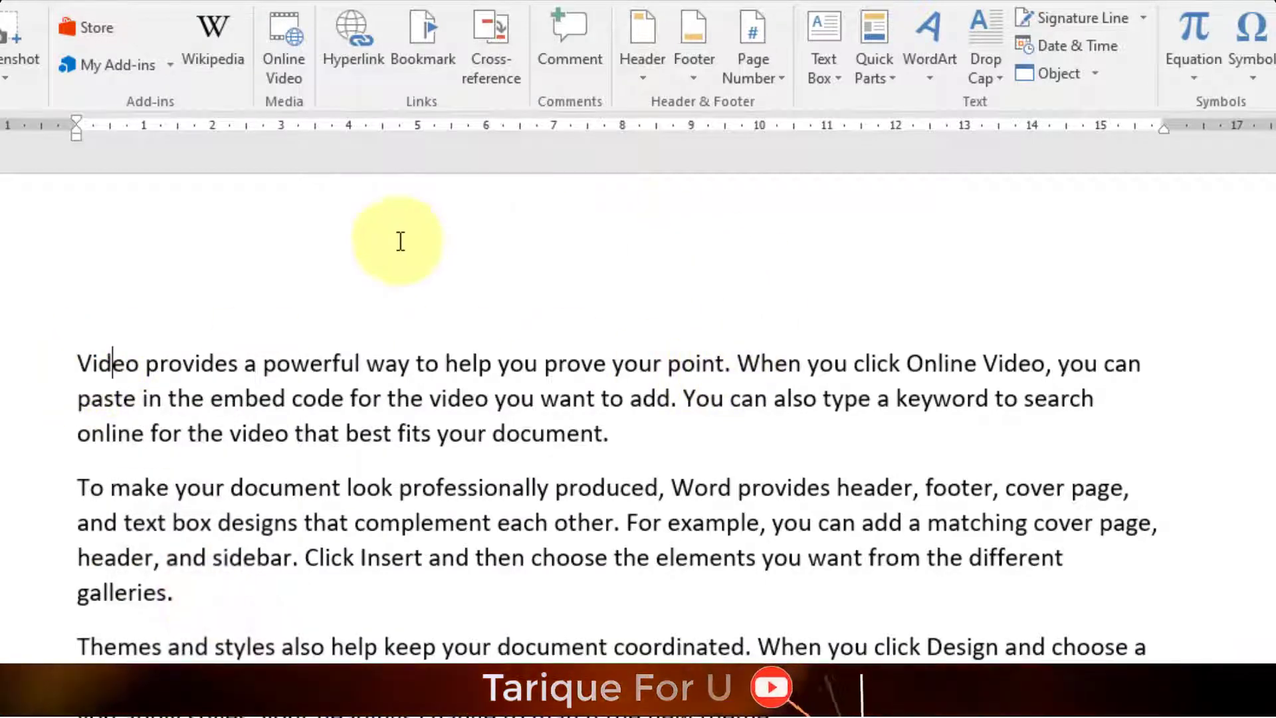
{"action": "left_click", "coordinate": [360, 56]}
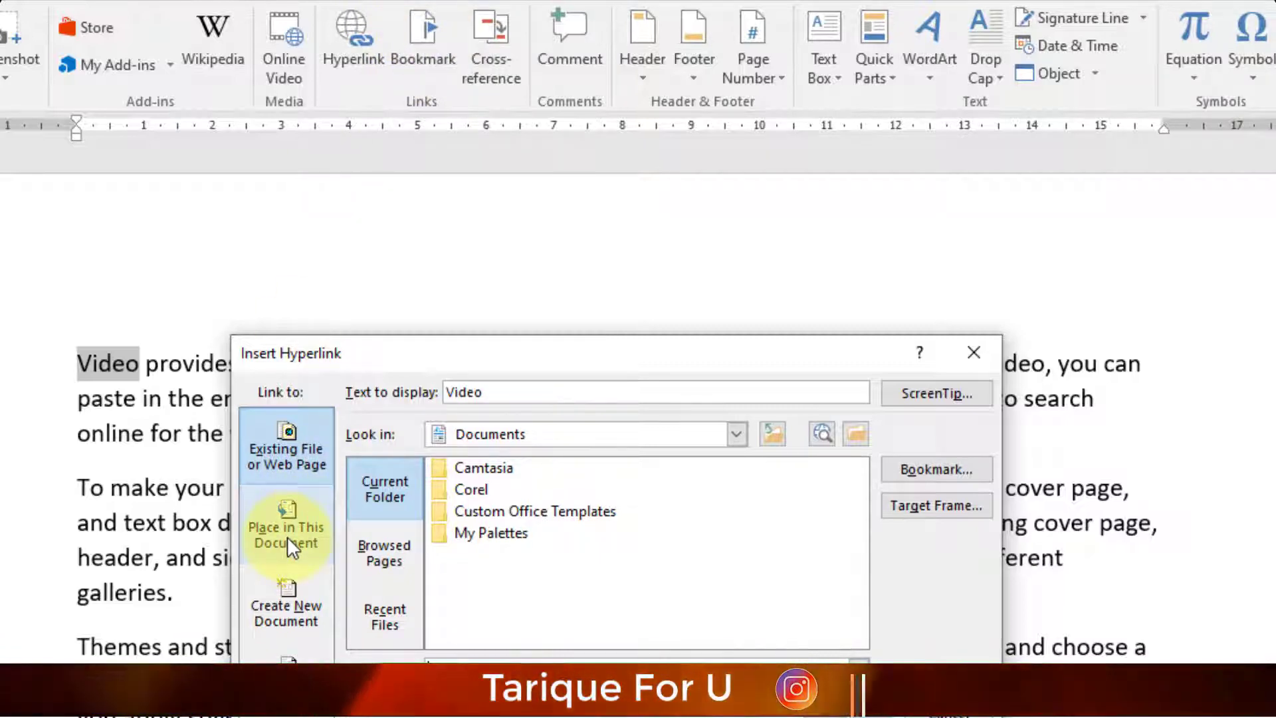
- Cancel Insert Hyperlink so Video stays plain text, and place the cursor in the first paragraph
{"action": "left_click", "coordinate": [966, 688]}
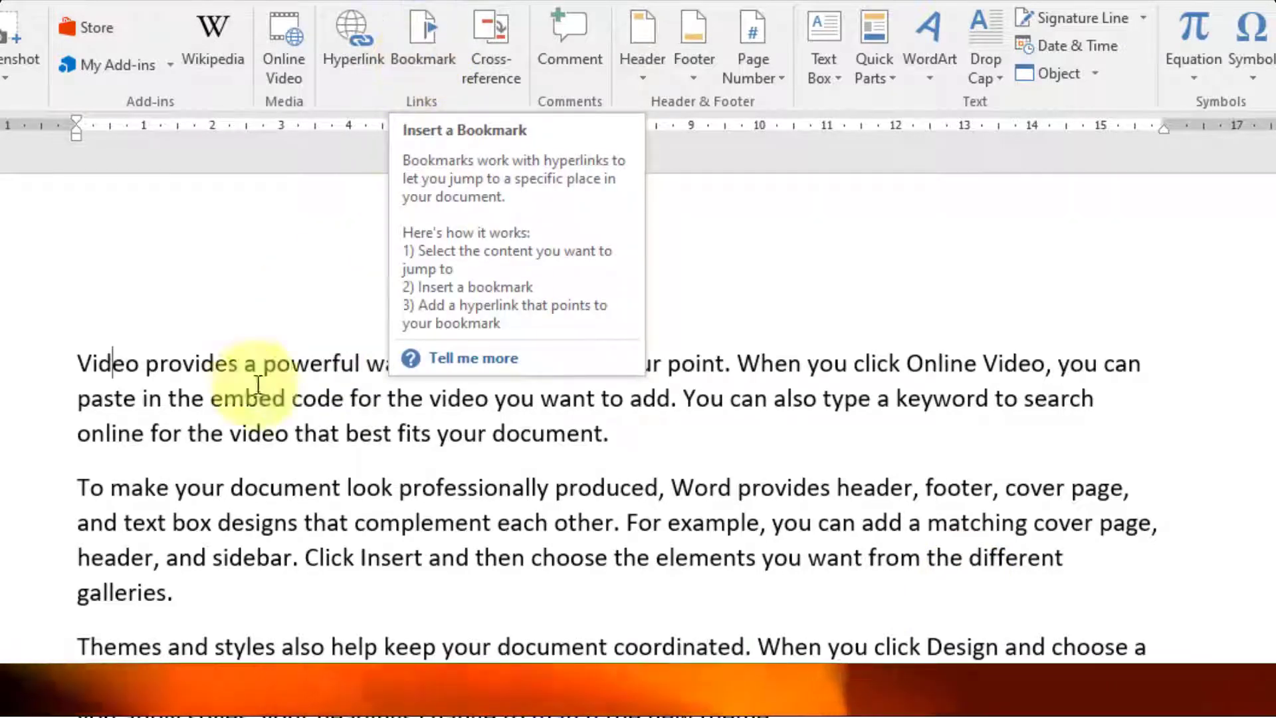
{"action": "left_click", "coordinate": [225, 432]}
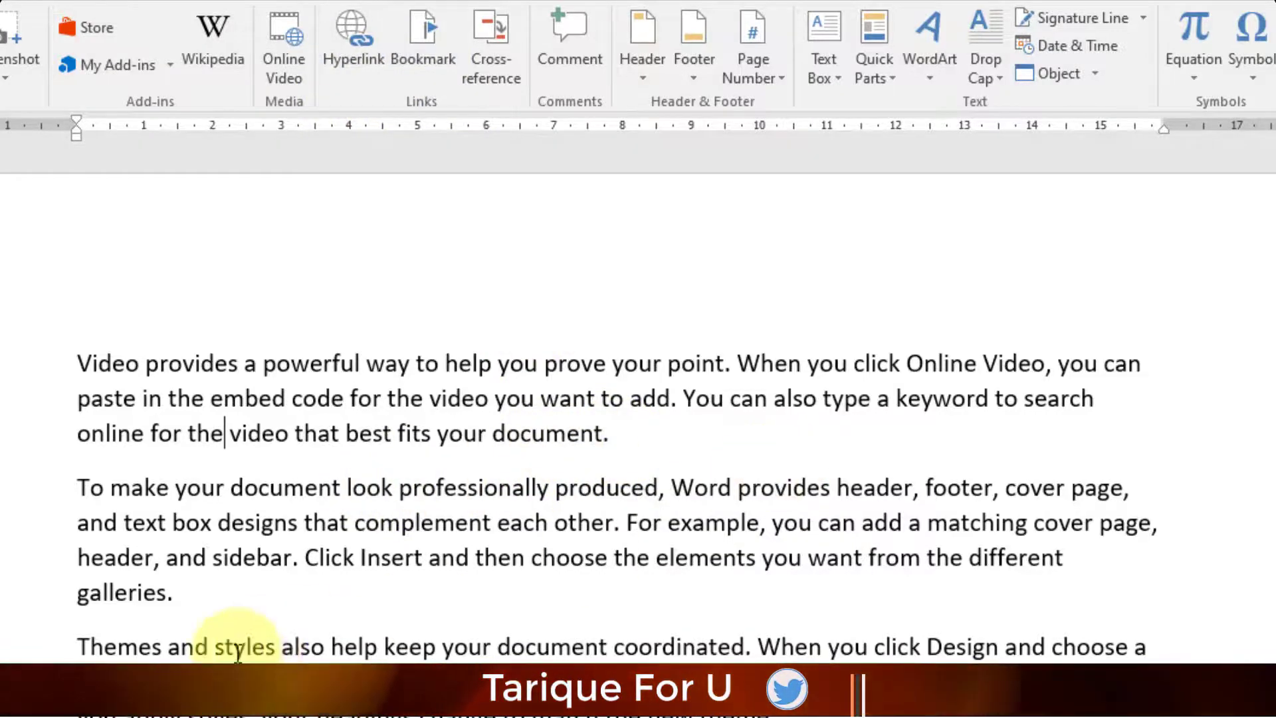
- Highlight the word galleries. at the end of the paragraph in yellow
{"action": "scroll", "coordinate": [525, 408], "scroll_direction": "down", "scroll_amount": 15}
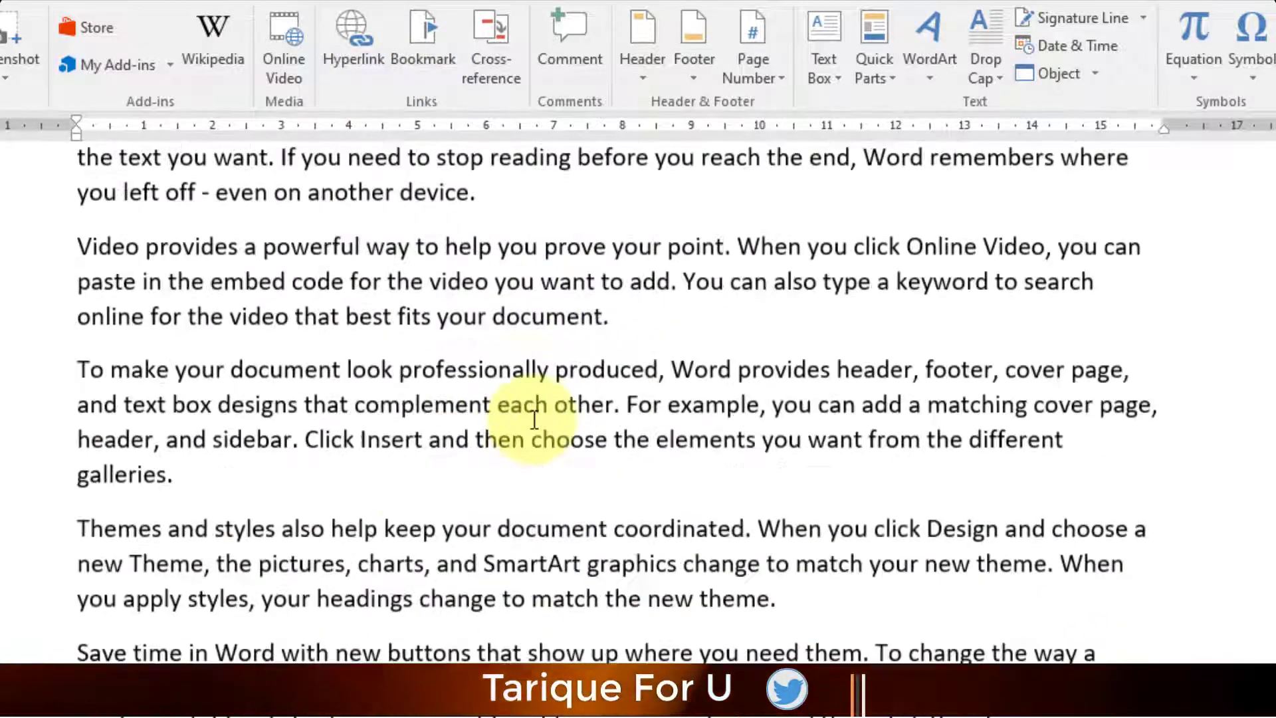
{"action": "scroll", "coordinate": [534, 420], "scroll_direction": "up", "scroll_amount": 12}
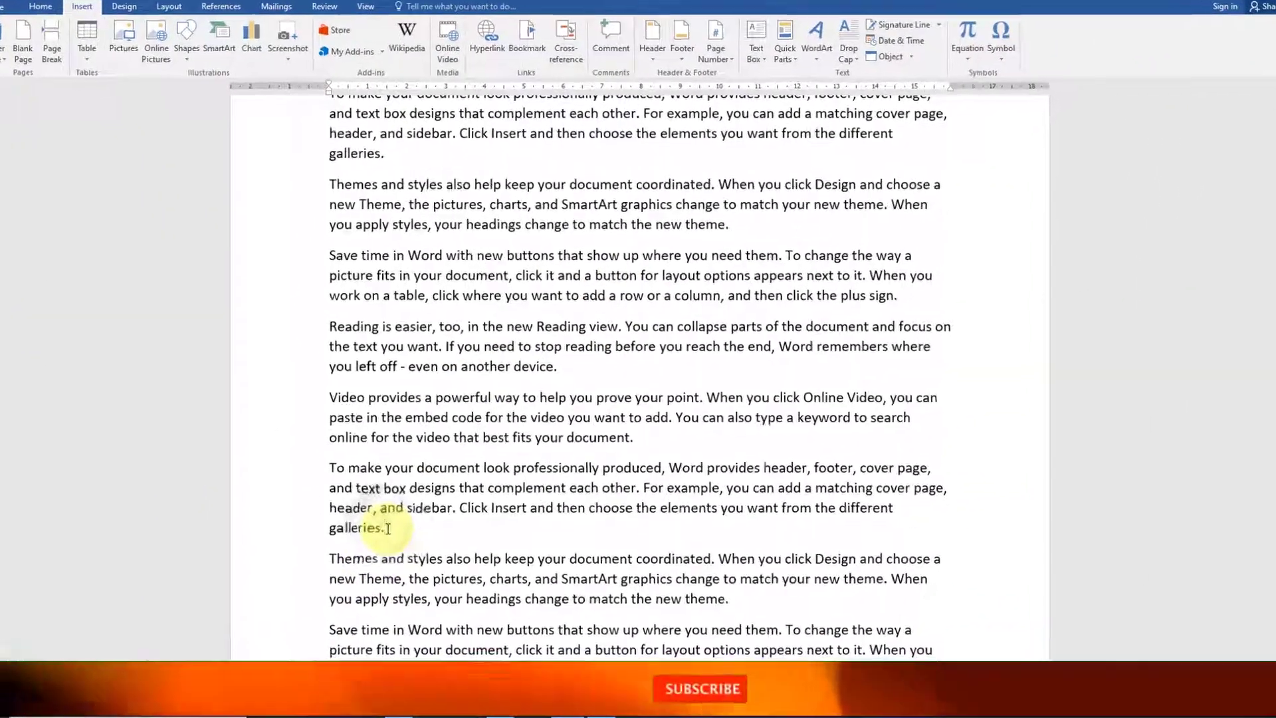
{"action": "left_click_drag", "start_coordinate": [395, 536], "coordinate": [357, 534]}
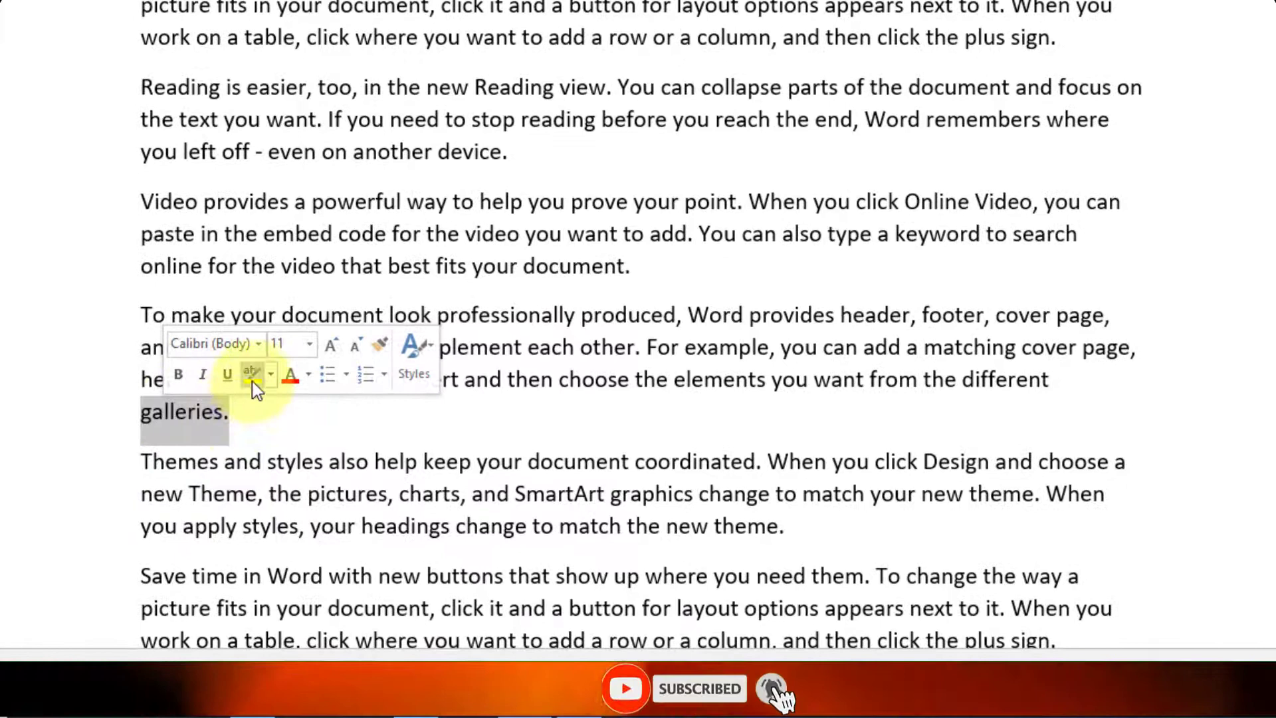
{"action": "left_click", "coordinate": [287, 406]}
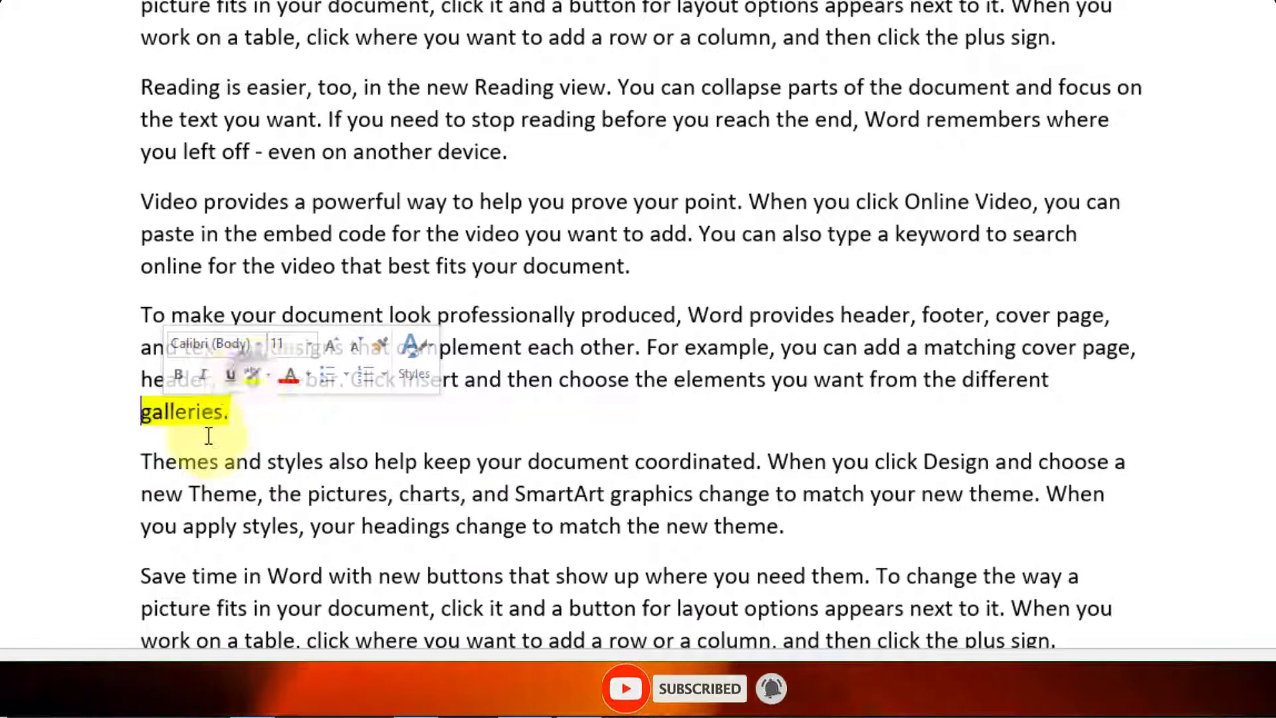
{"action": "left_click", "coordinate": [234, 413]}
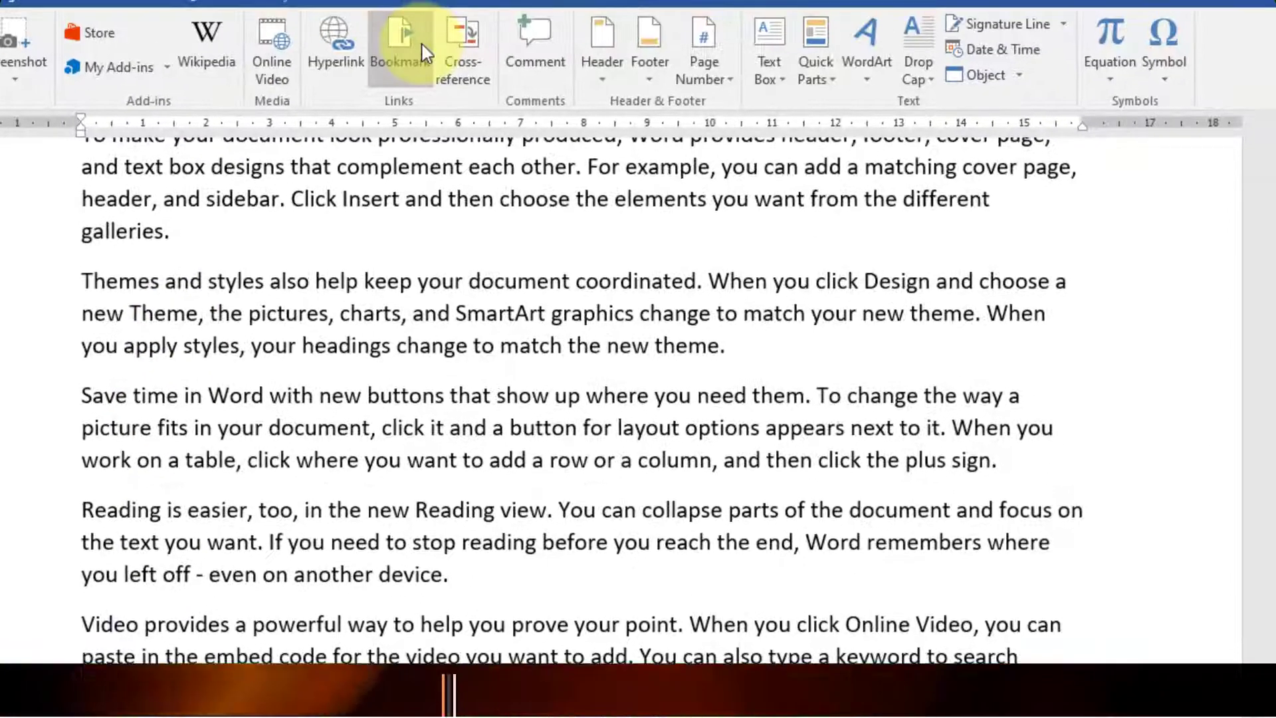
- Add a bookmark named laststudy after galleries
{"action": "left_click", "coordinate": [422, 53]}
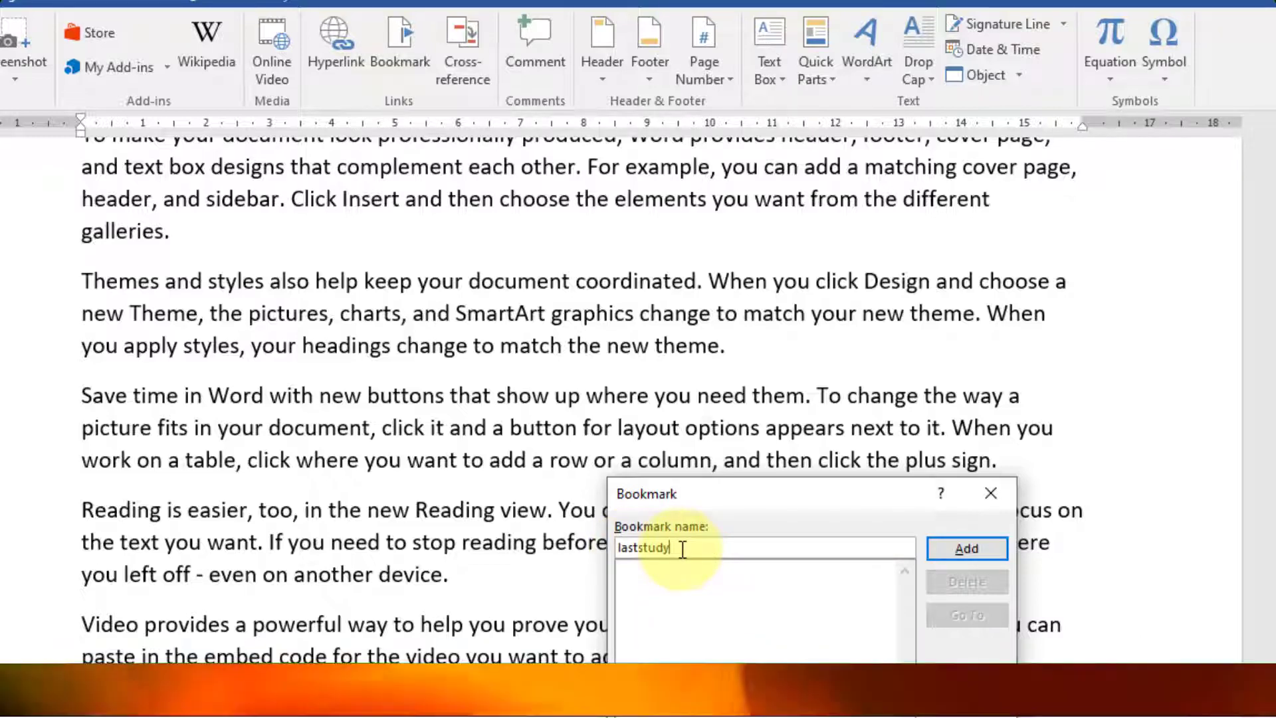
{"action": "left_click", "coordinate": [973, 549]}
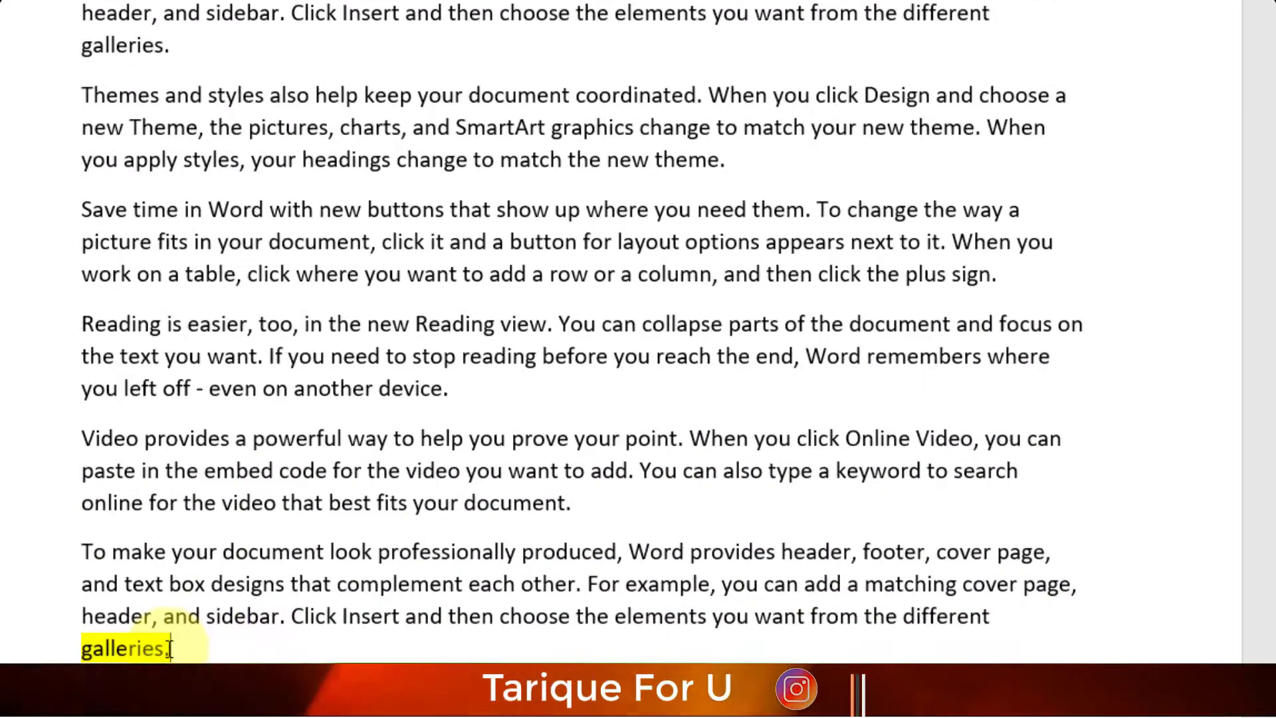
{"action": "scroll", "coordinate": [169, 647], "scroll_direction": "down", "scroll_amount": 20}
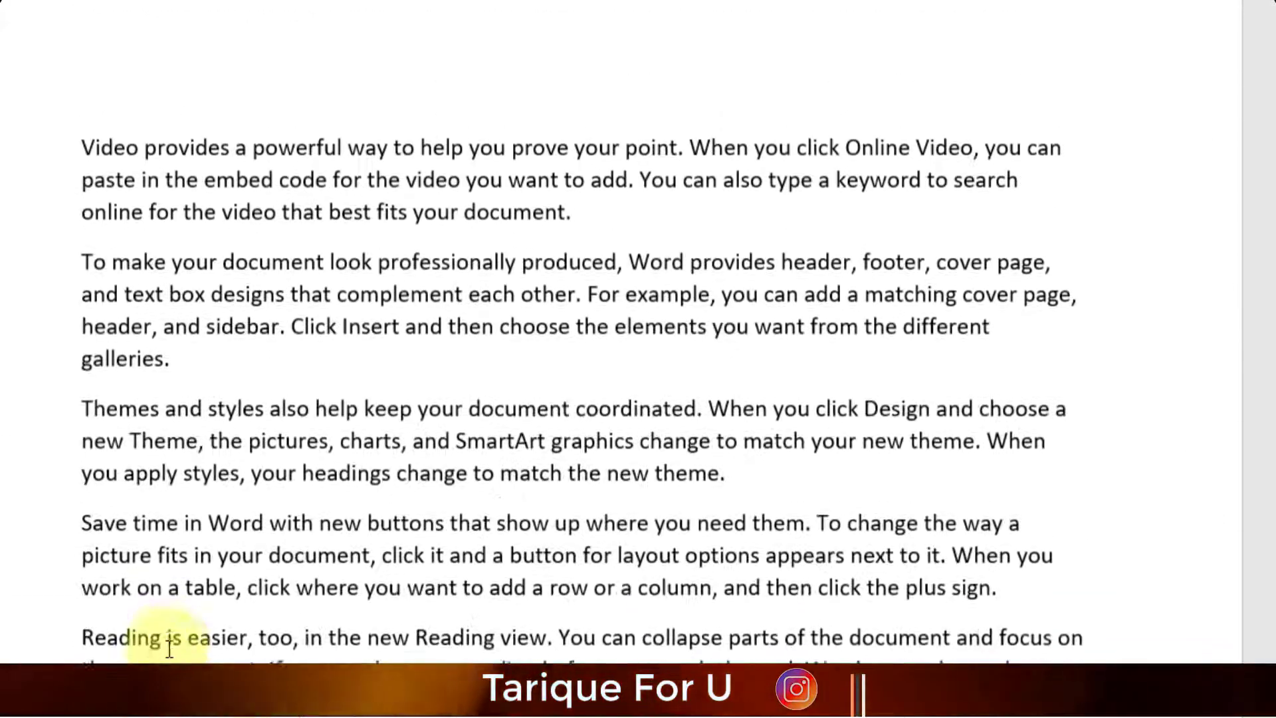
{"action": "scroll", "coordinate": [170, 648], "scroll_direction": "up", "scroll_amount": 1}
{"action": "left_click", "coordinate": [263, 592]}
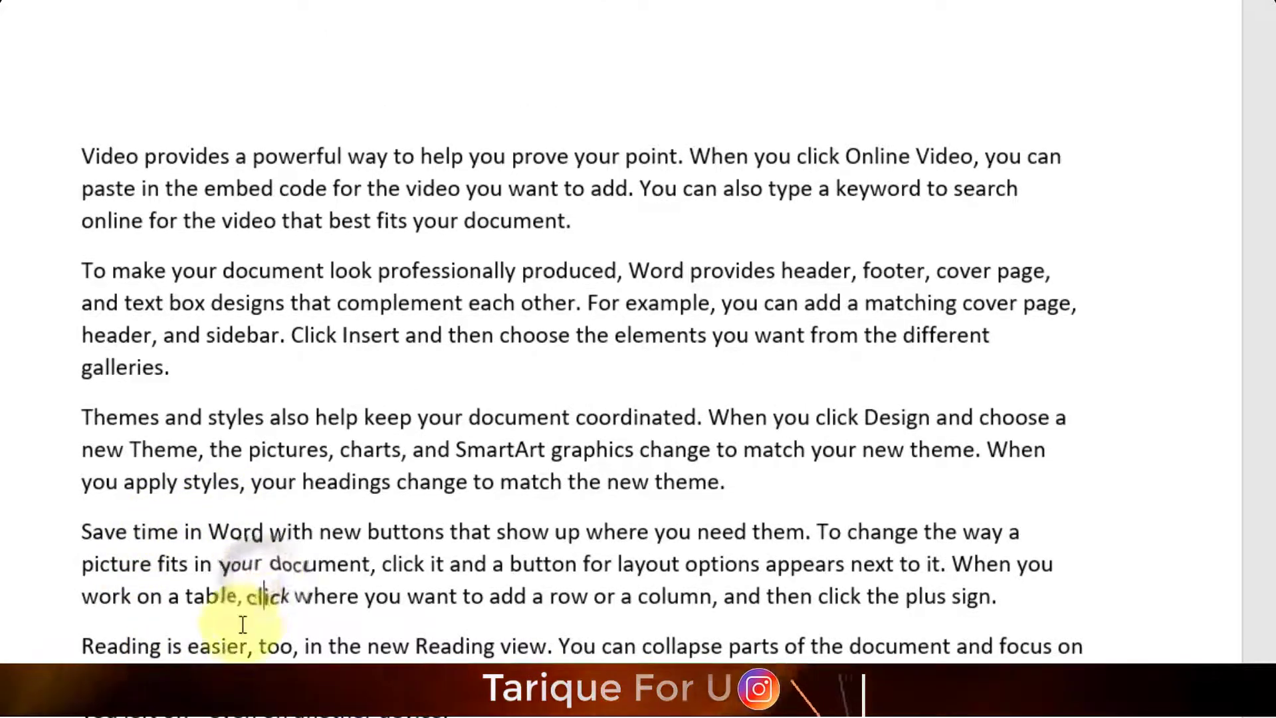
{"action": "scroll", "coordinate": [242, 625], "scroll_direction": "down", "scroll_amount": 15}
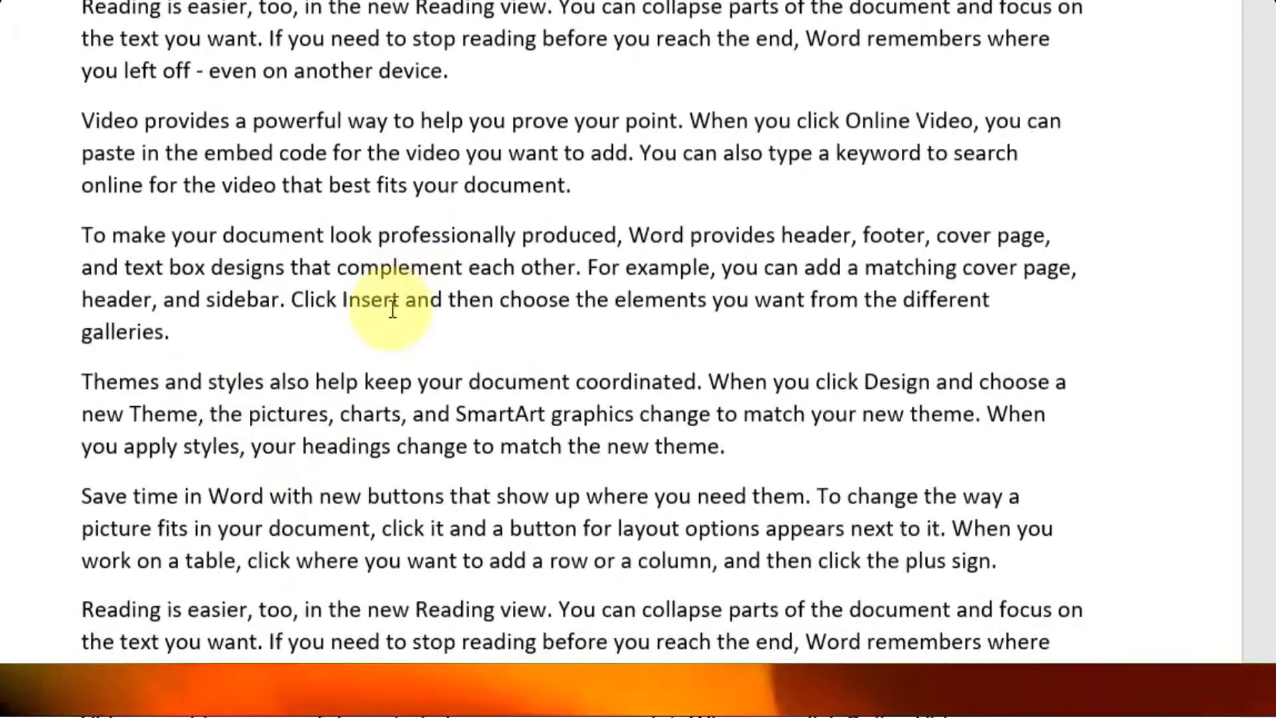
{"action": "scroll", "coordinate": [462, 265], "scroll_direction": "up", "scroll_amount": 5}
{"action": "left_click", "coordinate": [464, 247]}
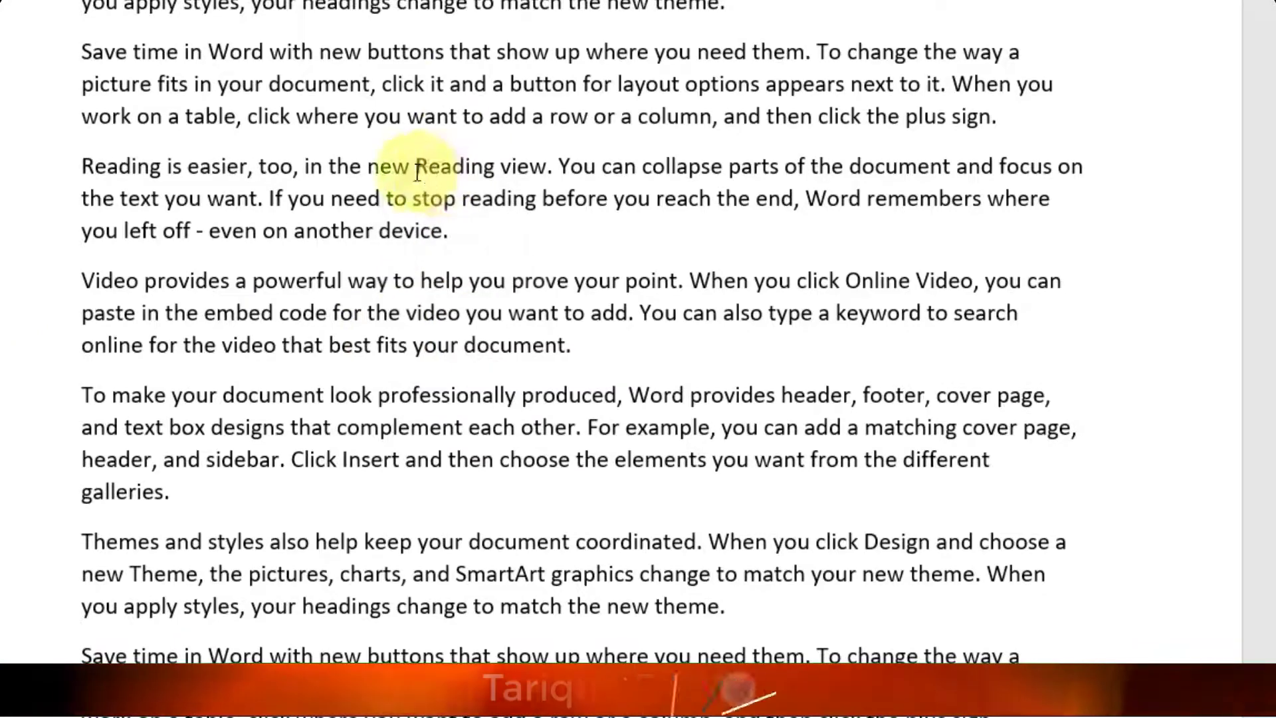
{"action": "scroll", "coordinate": [420, 178], "scroll_direction": "down", "scroll_amount": 3}
{"action": "left_click", "coordinate": [267, 254]}
{"action": "left_click", "coordinate": [607, 108]}
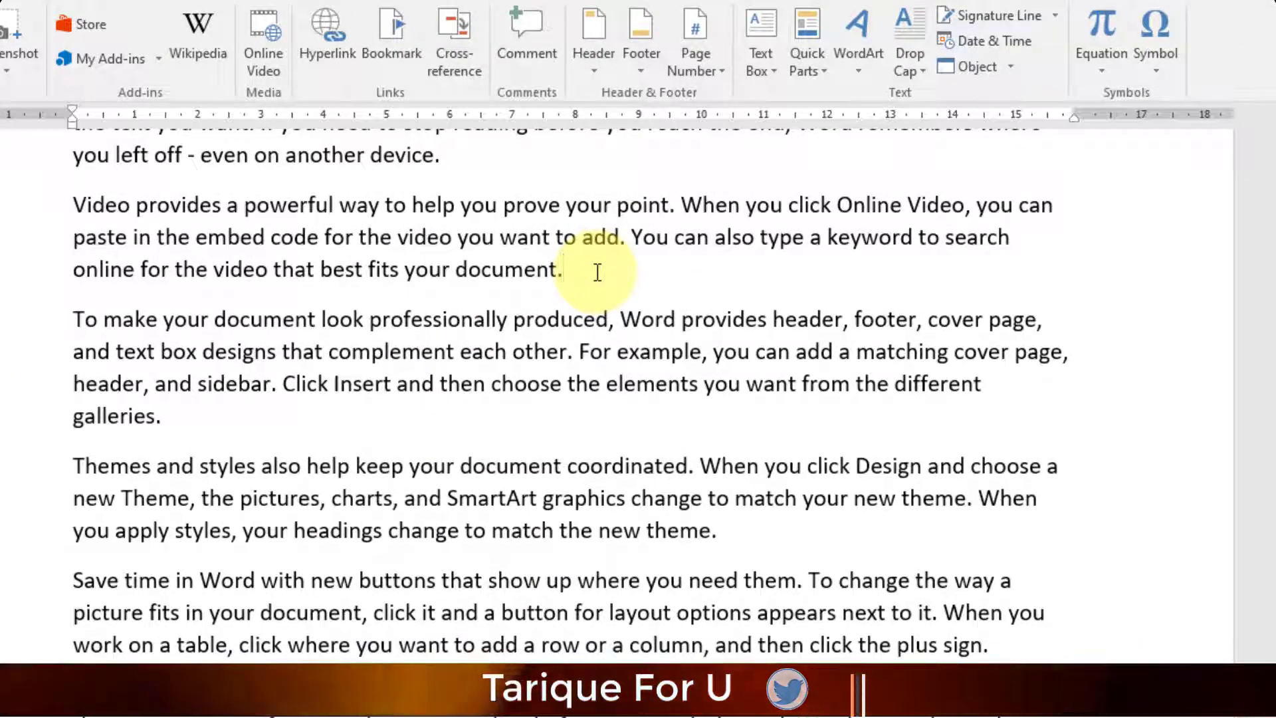
{"action": "left_click", "coordinate": [391, 40]}
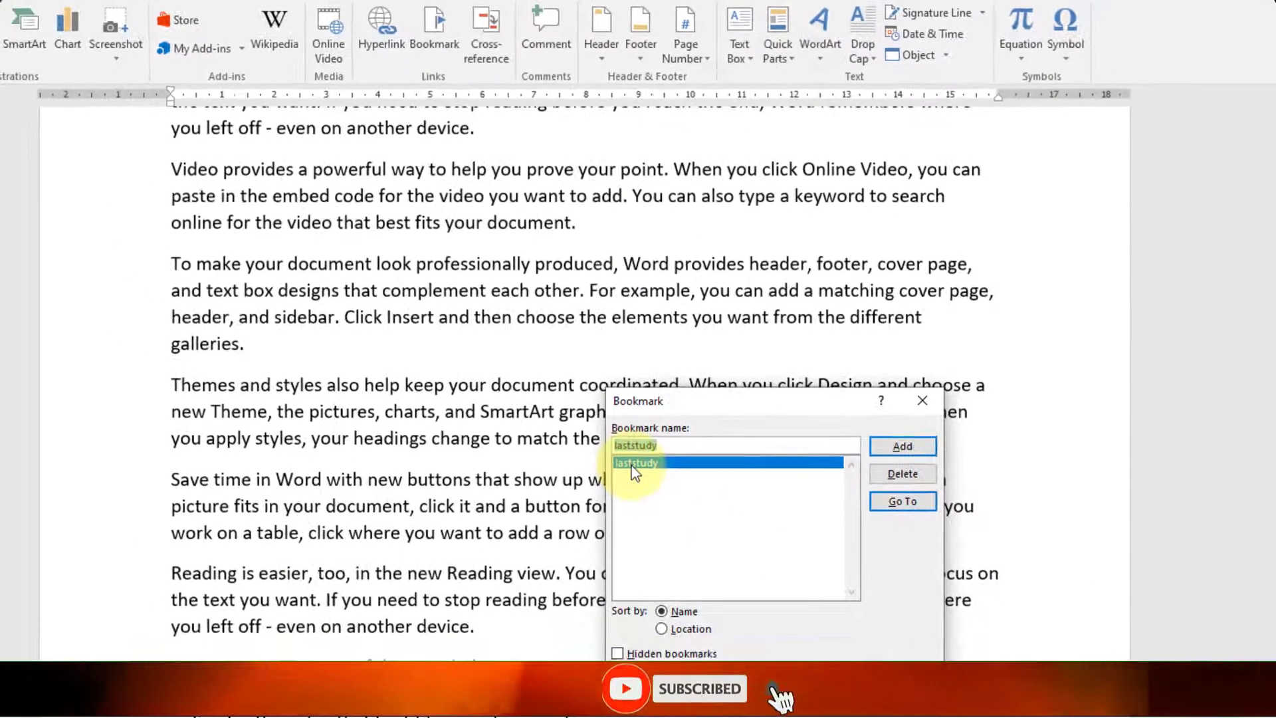
{"action": "left_click", "coordinate": [908, 500]}
{"action": "left_click", "coordinate": [893, 677]}
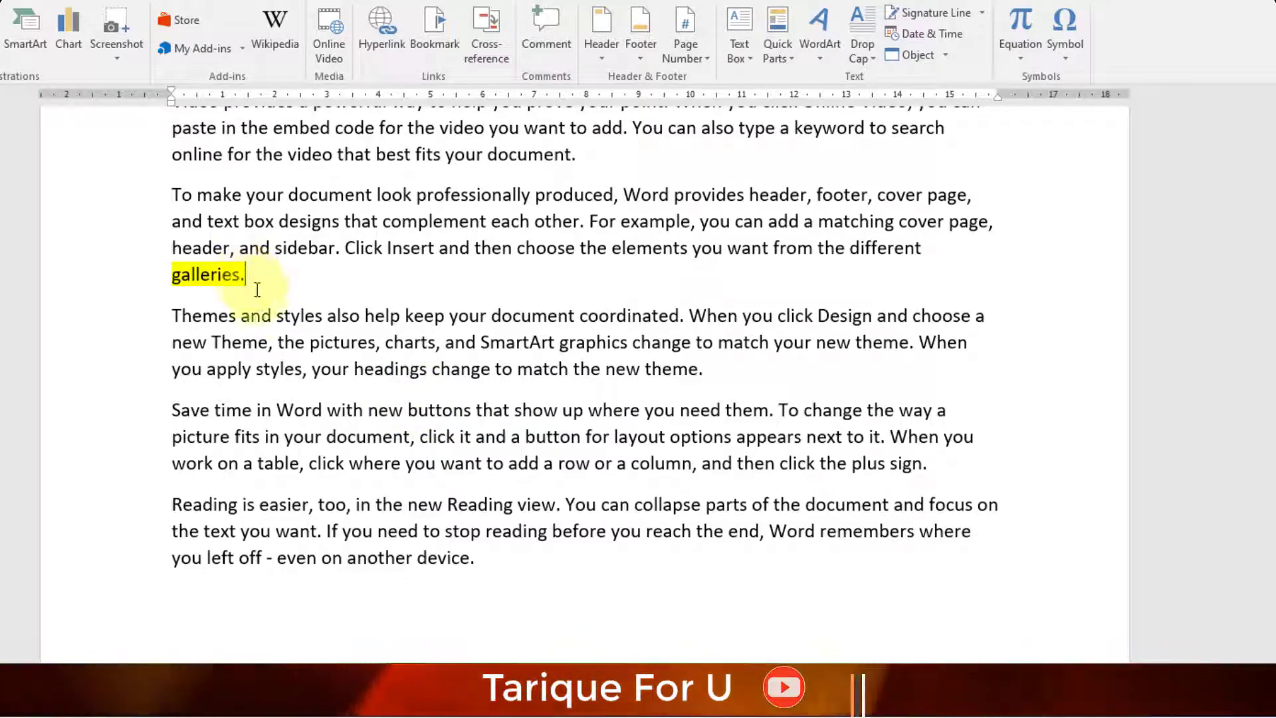
{"action": "scroll", "coordinate": [257, 290], "scroll_direction": "down", "scroll_amount": 15}
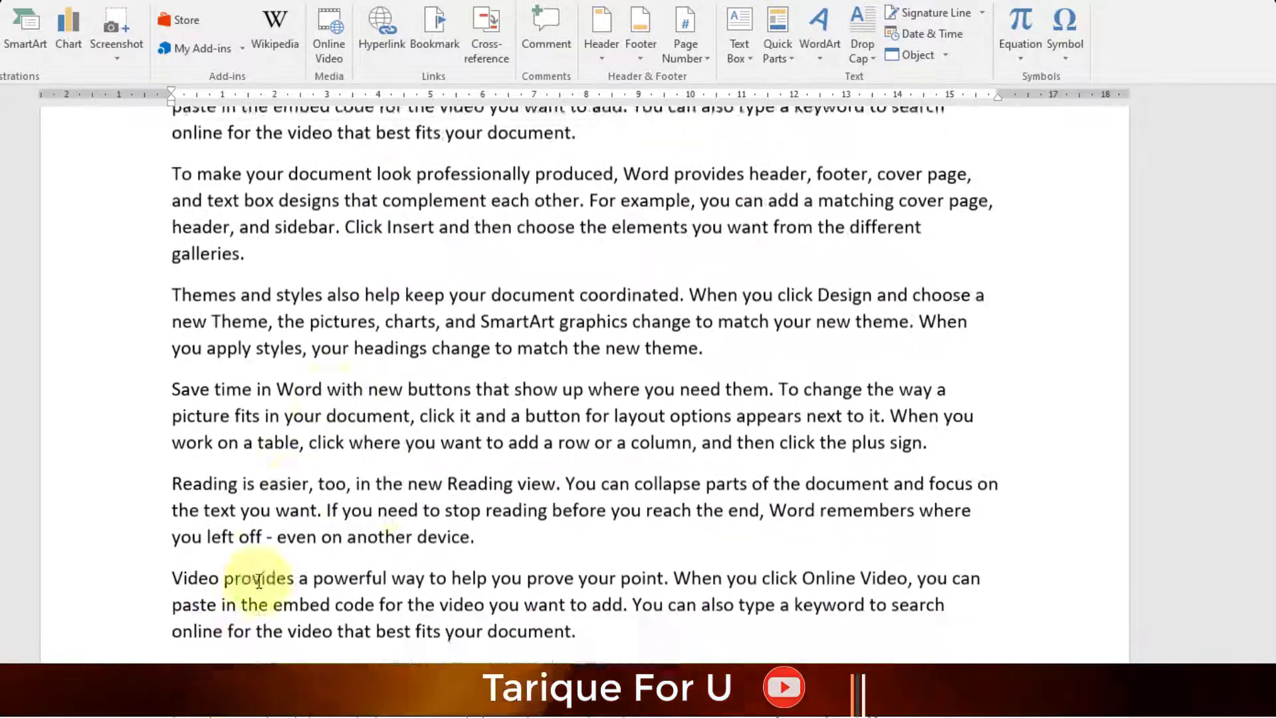
{"action": "scroll", "coordinate": [259, 582], "scroll_direction": "down", "scroll_amount": 6}
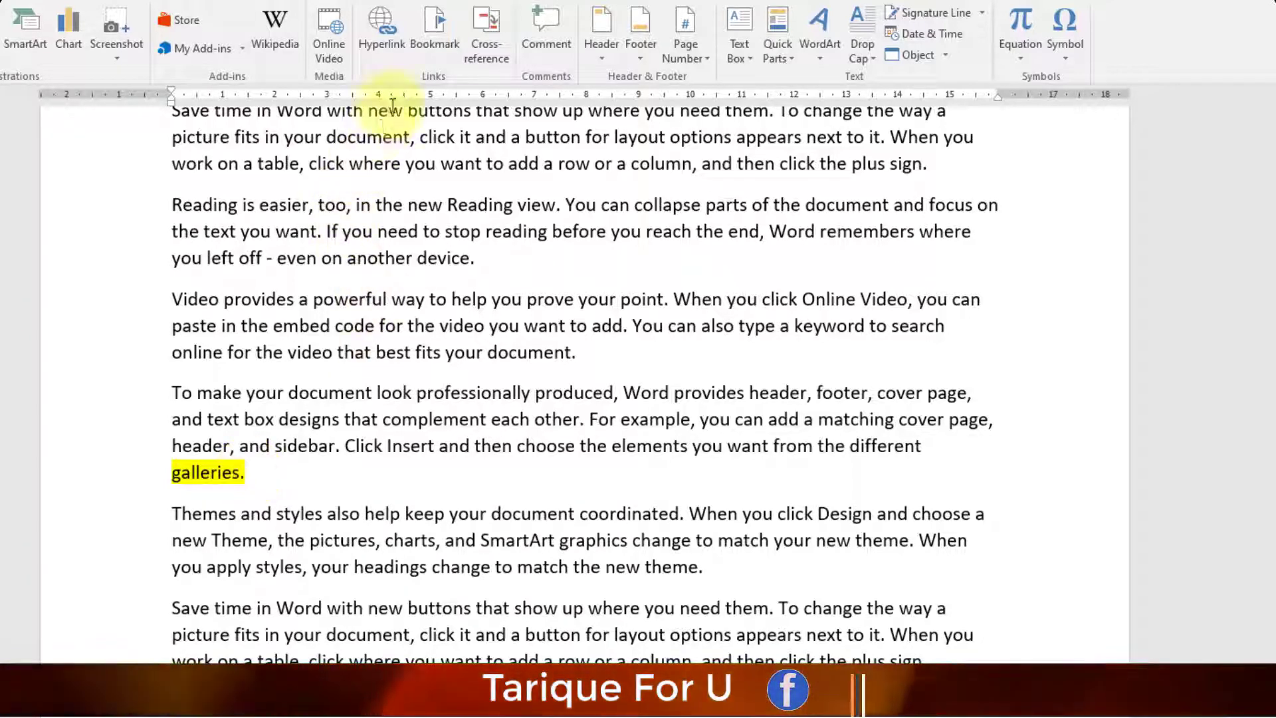
- Insert a 'Top of the Document' link after galleries. and follow it to the document's start
{"action": "left_click", "coordinate": [376, 30]}
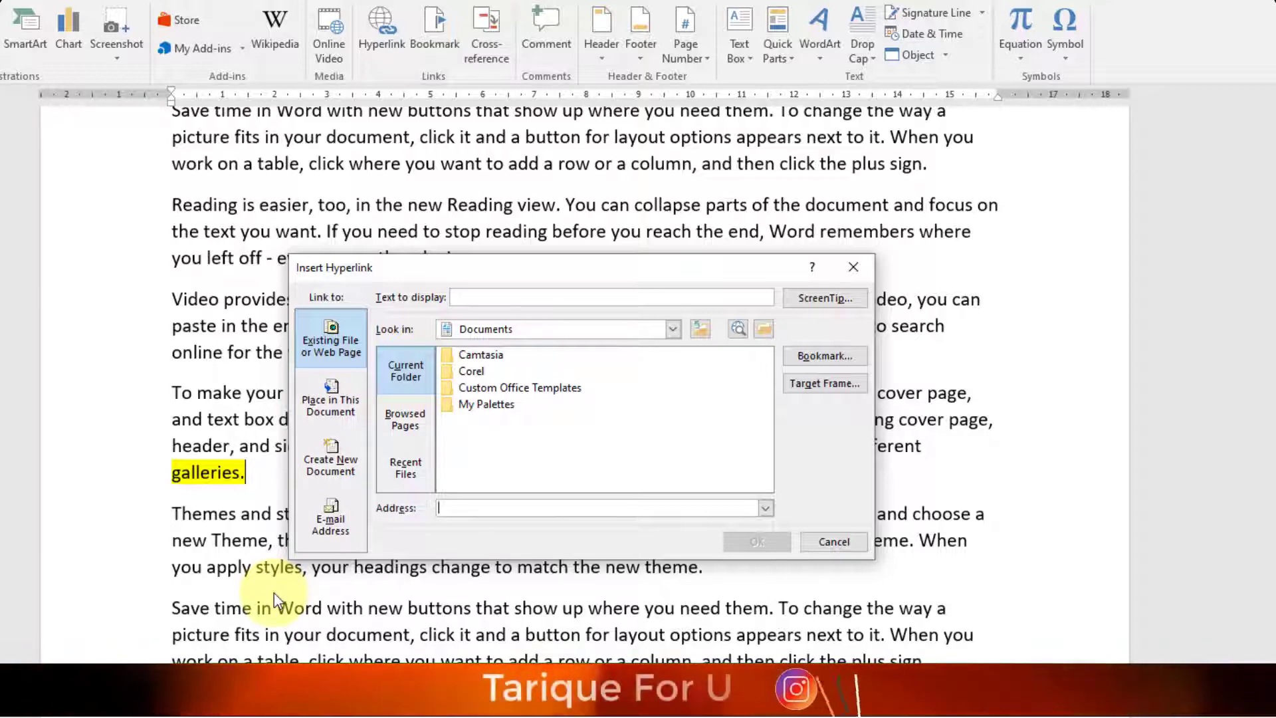
{"action": "left_click", "coordinate": [334, 393]}
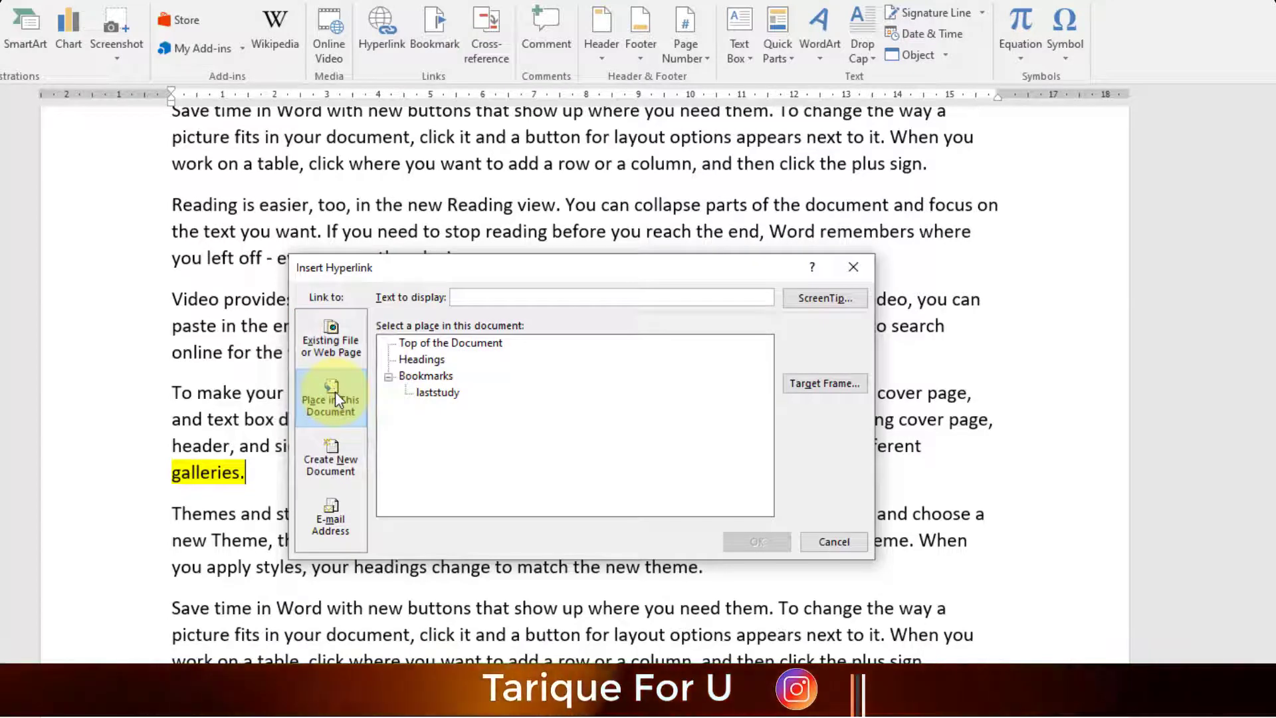
{"action": "left_click", "coordinate": [441, 343]}
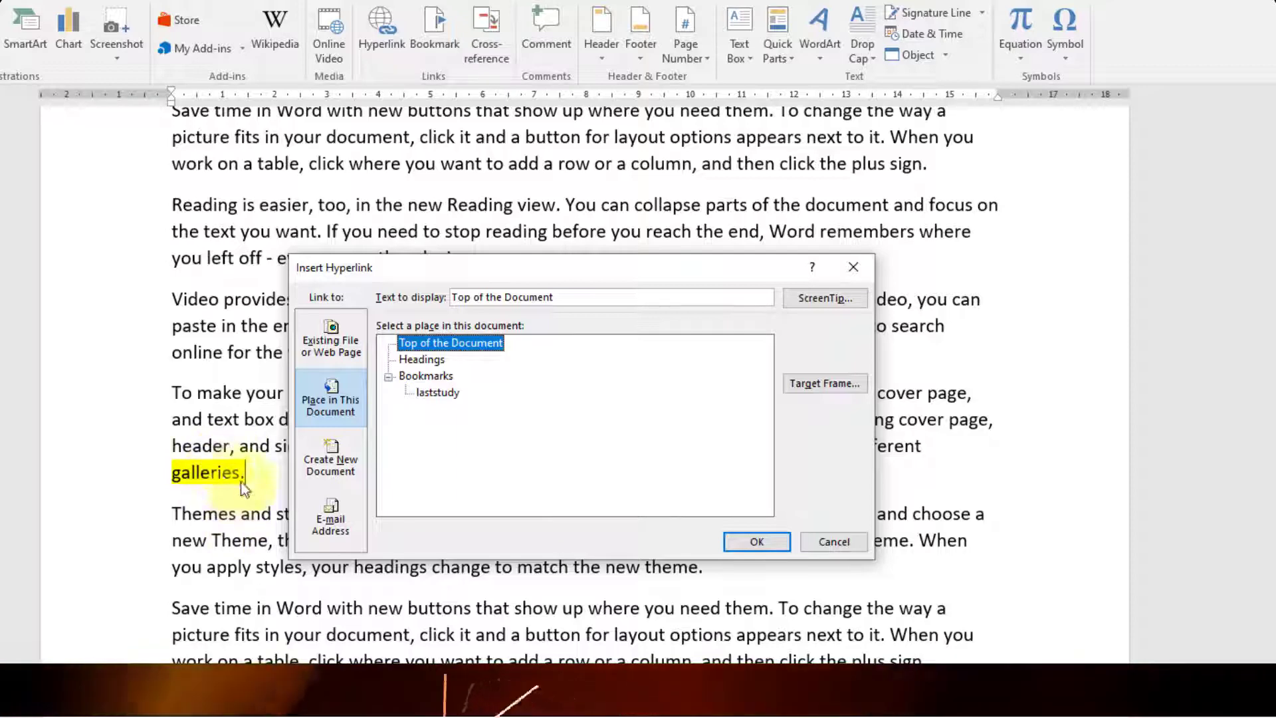
{"action": "left_click", "coordinate": [749, 544]}
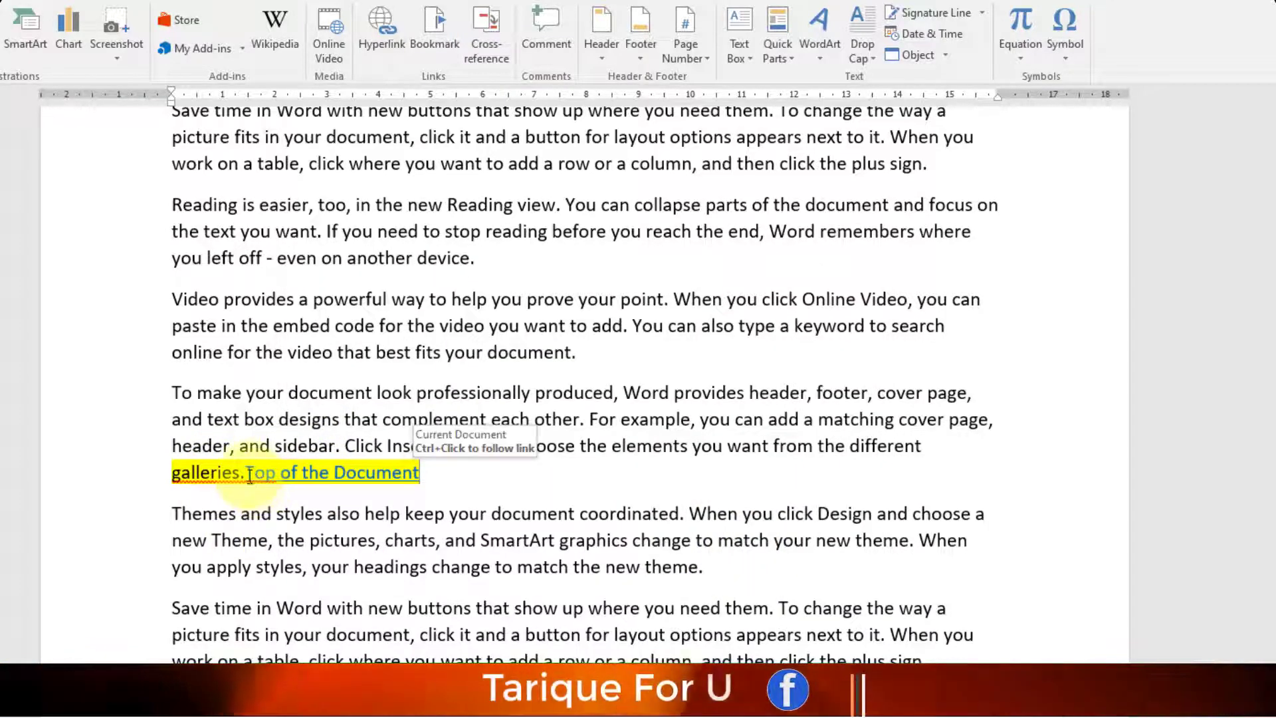
{"action": "left_click", "coordinate": [364, 473], "text": "ctrl"}
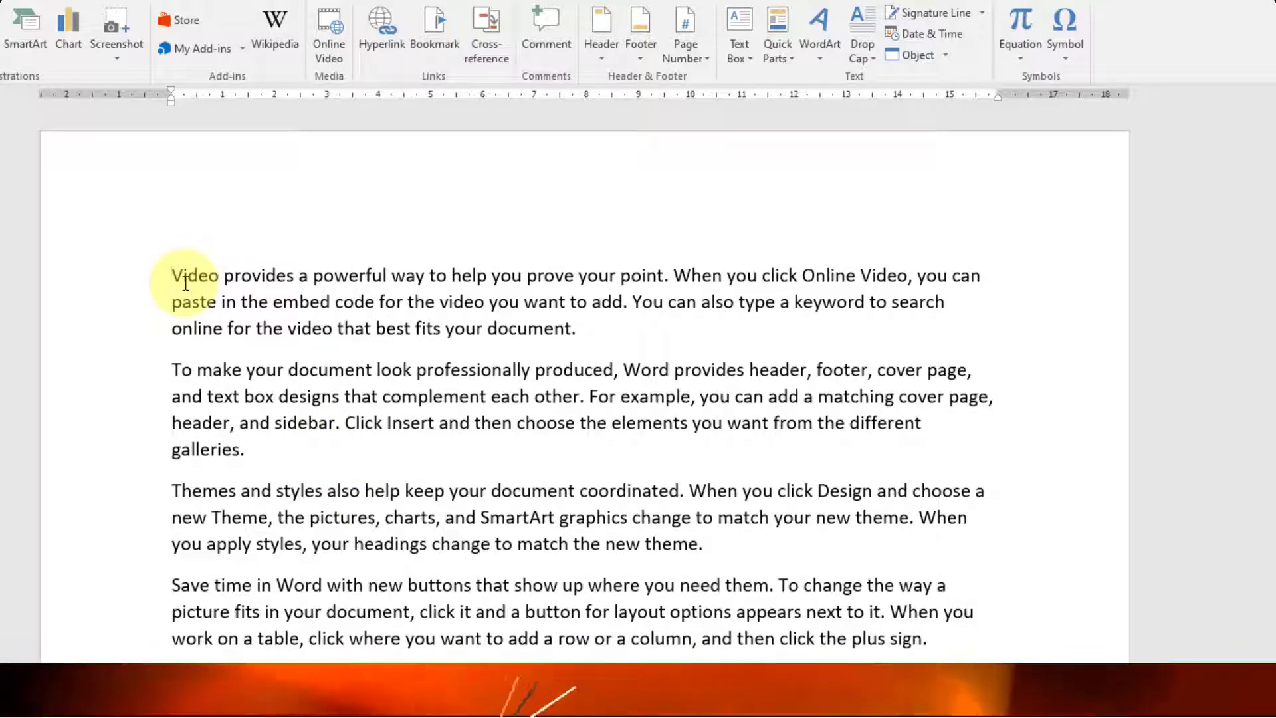
{"action": "key", "text": "ctrl+k"}
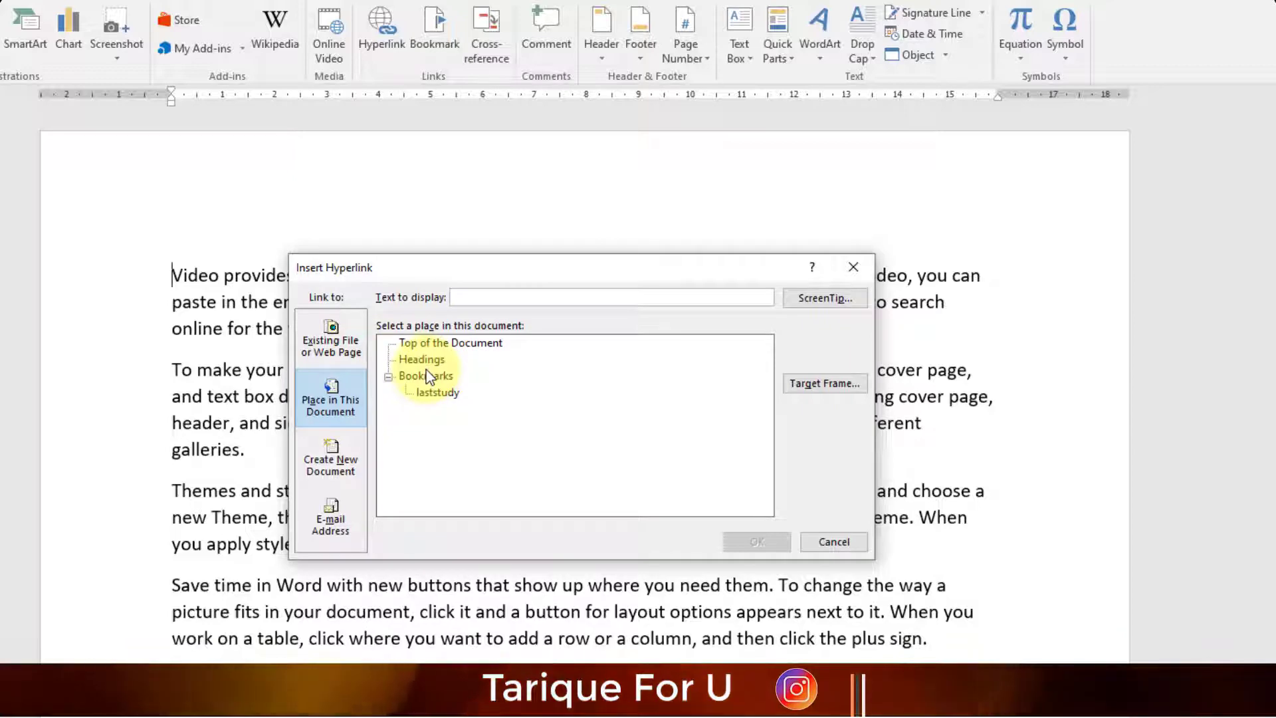
- Type 'Demo video 1' above the first paragraph and make it a Level 1 heading
{"action": "left_click", "coordinate": [834, 541]}
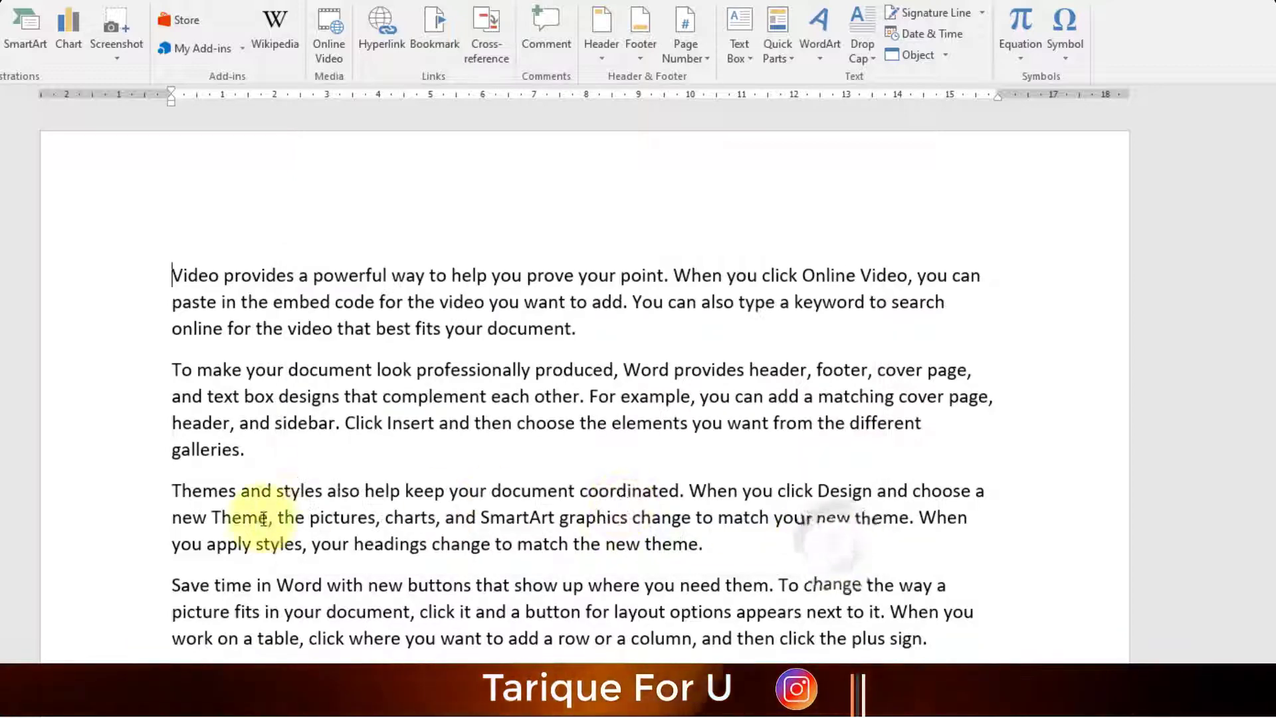
{"action": "scroll", "coordinate": [312, 551], "scroll_direction": "down", "scroll_amount": 5}
{"action": "scroll", "coordinate": [313, 546], "scroll_direction": "up", "scroll_amount": 5}
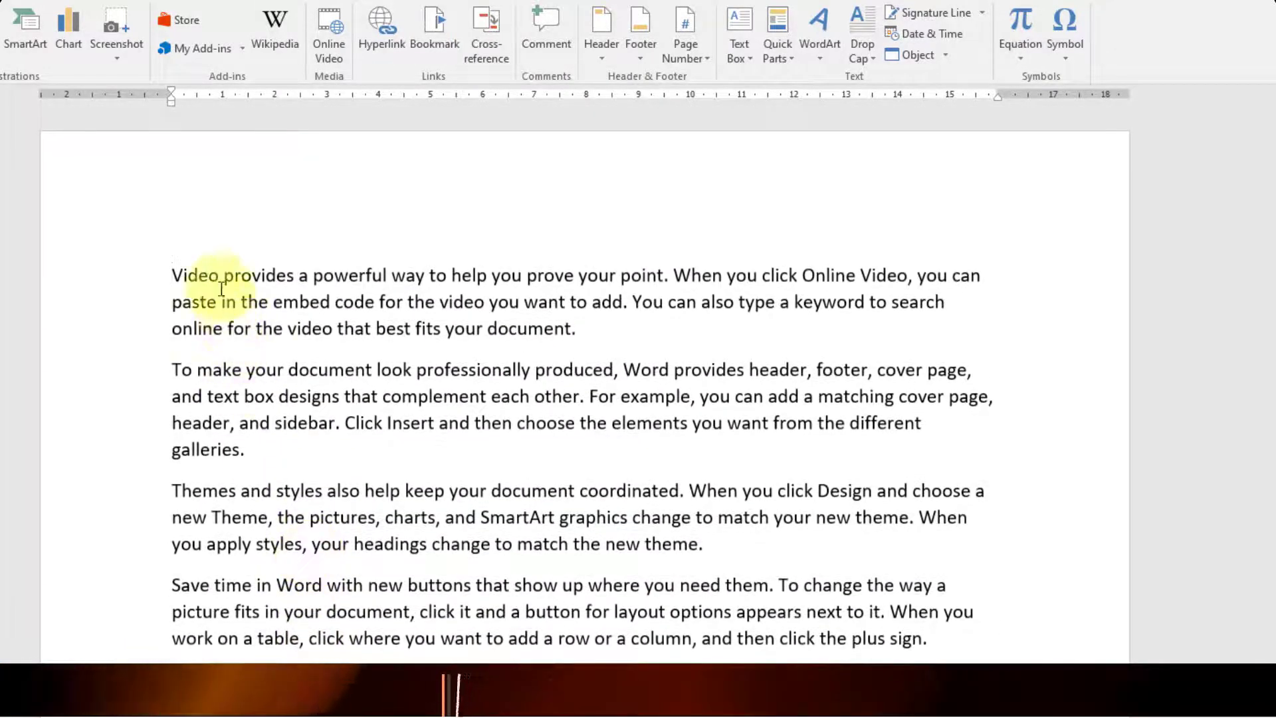
{"action": "left_click", "coordinate": [207, 268]}
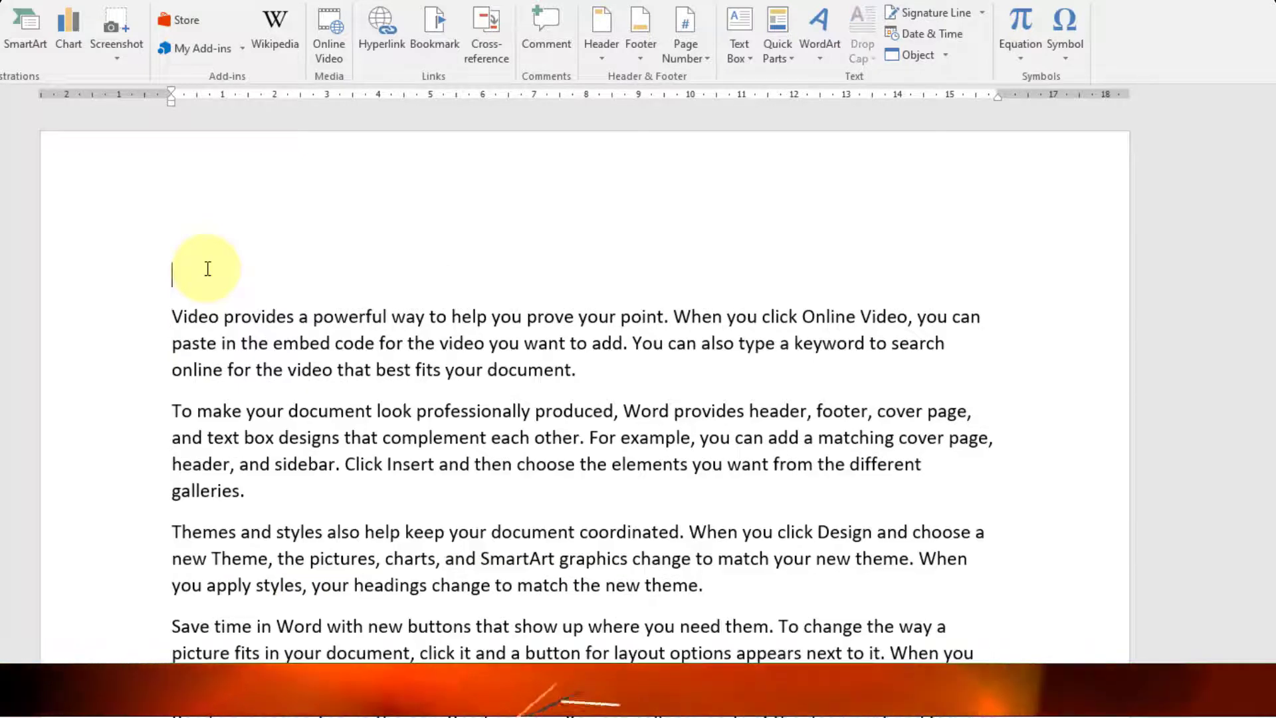
{"action": "type", "text": "Demo video 1"}
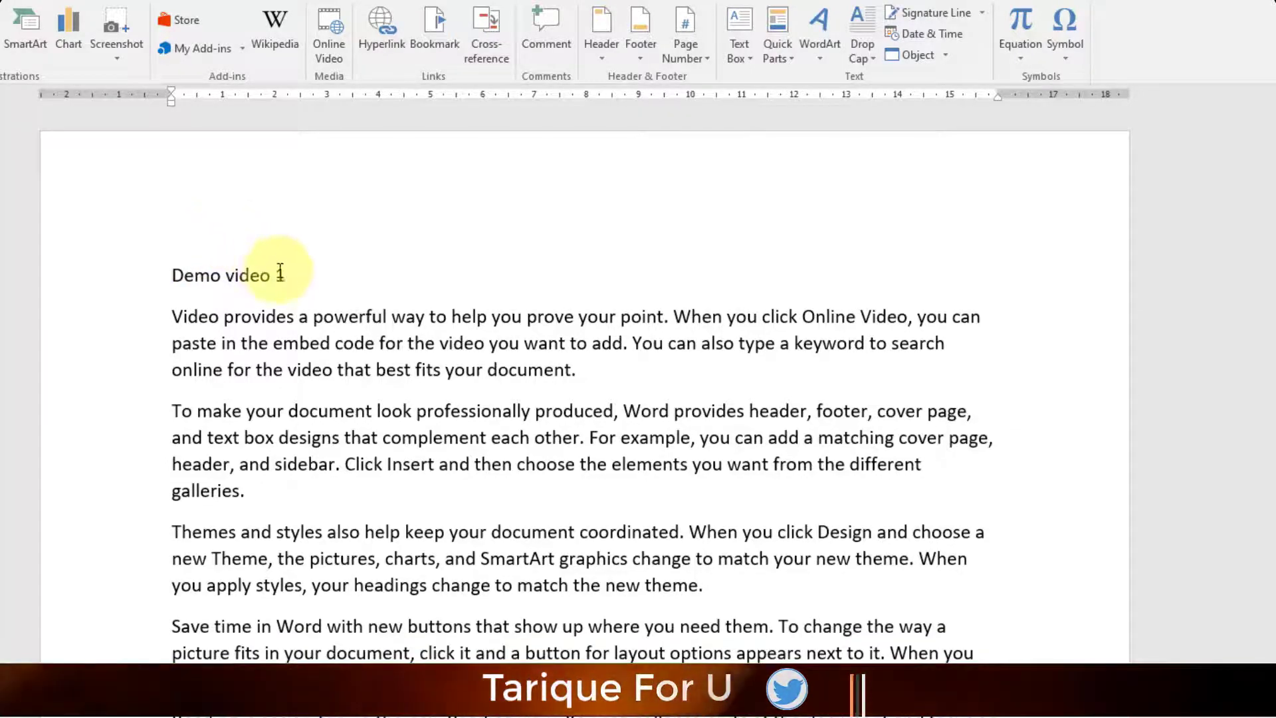
{"action": "left_click_drag", "start_coordinate": [284, 275], "coordinate": [173, 275]}
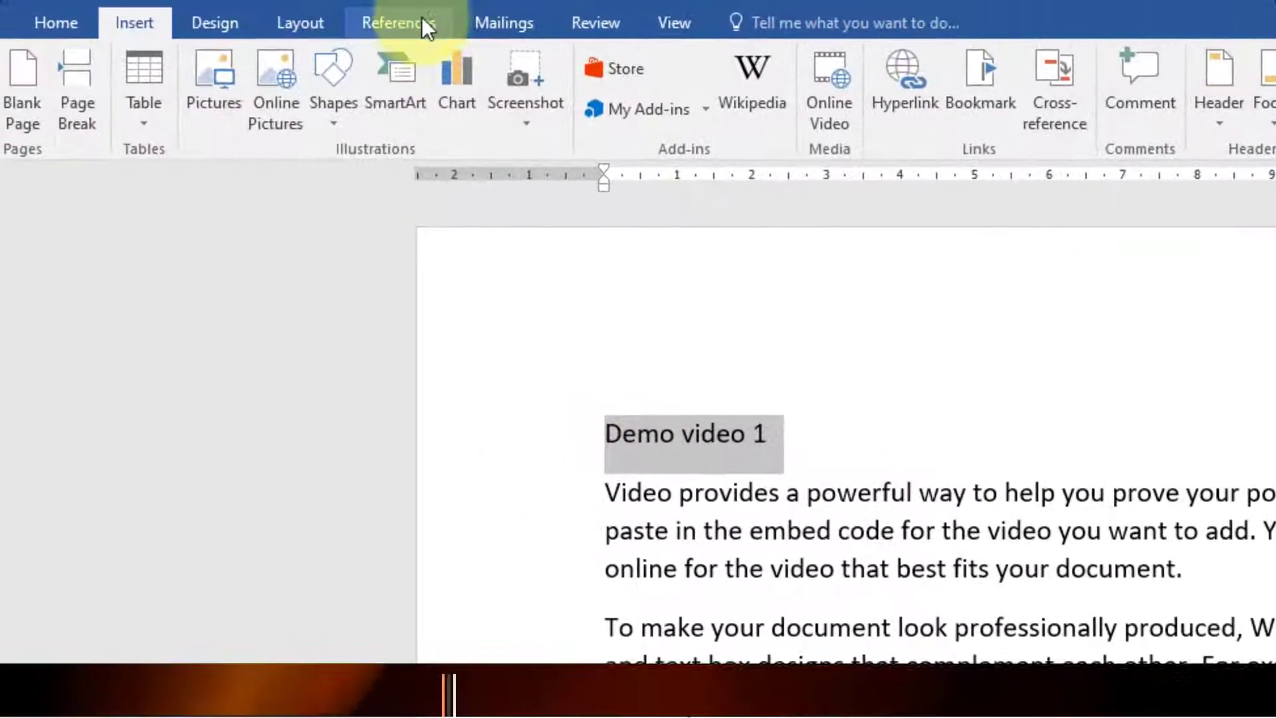
{"action": "left_click", "coordinate": [334, 16]}
{"action": "left_click", "coordinate": [122, 62]}
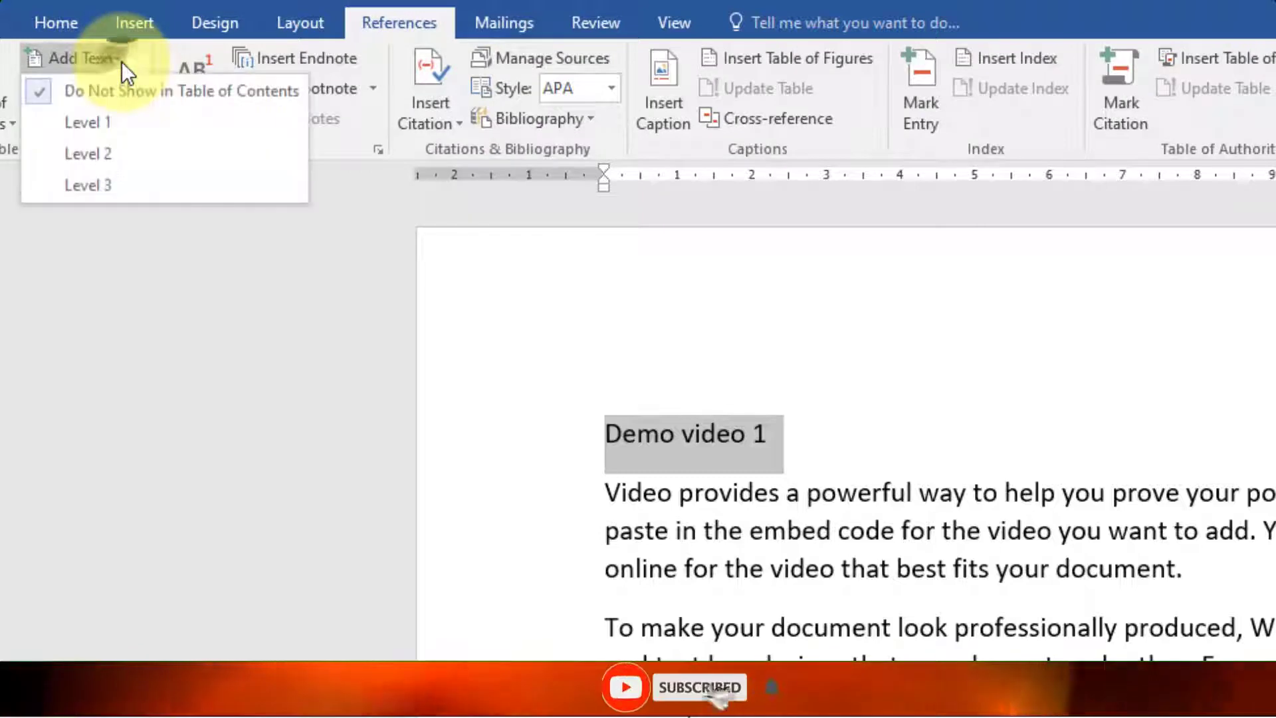
{"action": "left_click", "coordinate": [113, 119]}
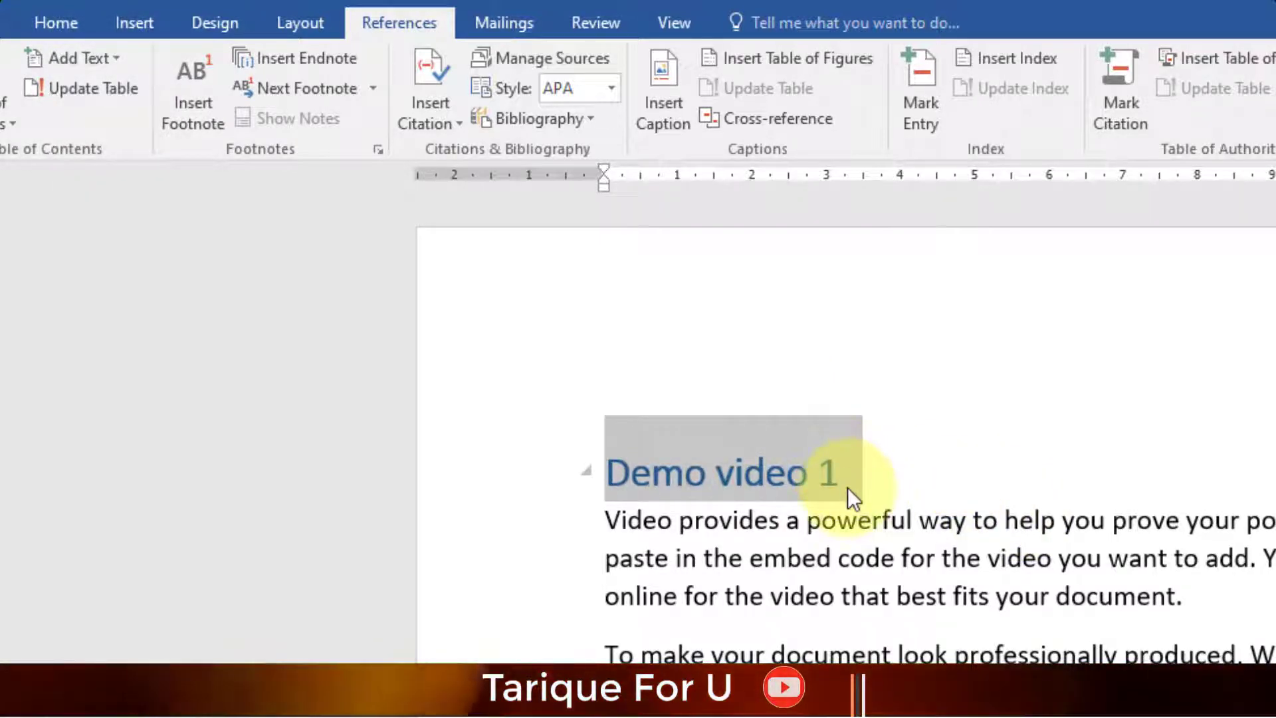
{"action": "left_click", "coordinate": [844, 482]}
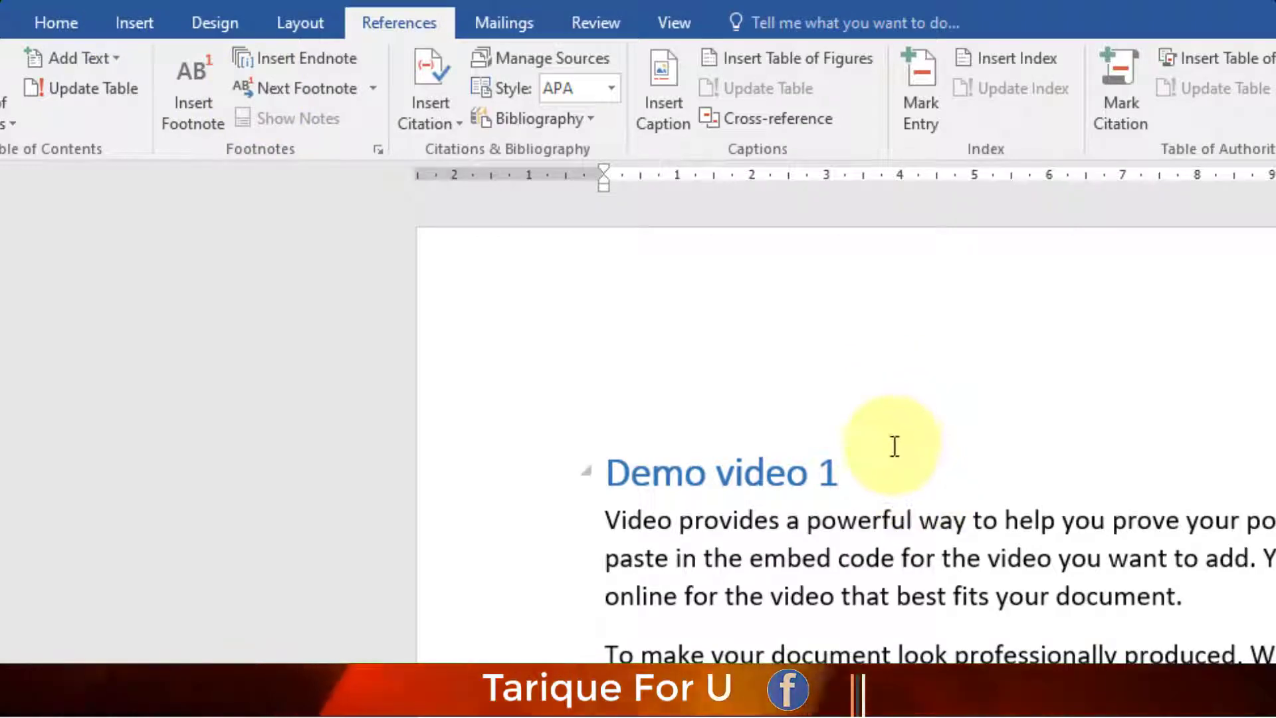
- Add 'Demo video 2' on a new line after galleries. as a Level 2 heading
{"action": "scroll", "coordinate": [930, 596], "scroll_direction": "down", "scroll_amount": 15}
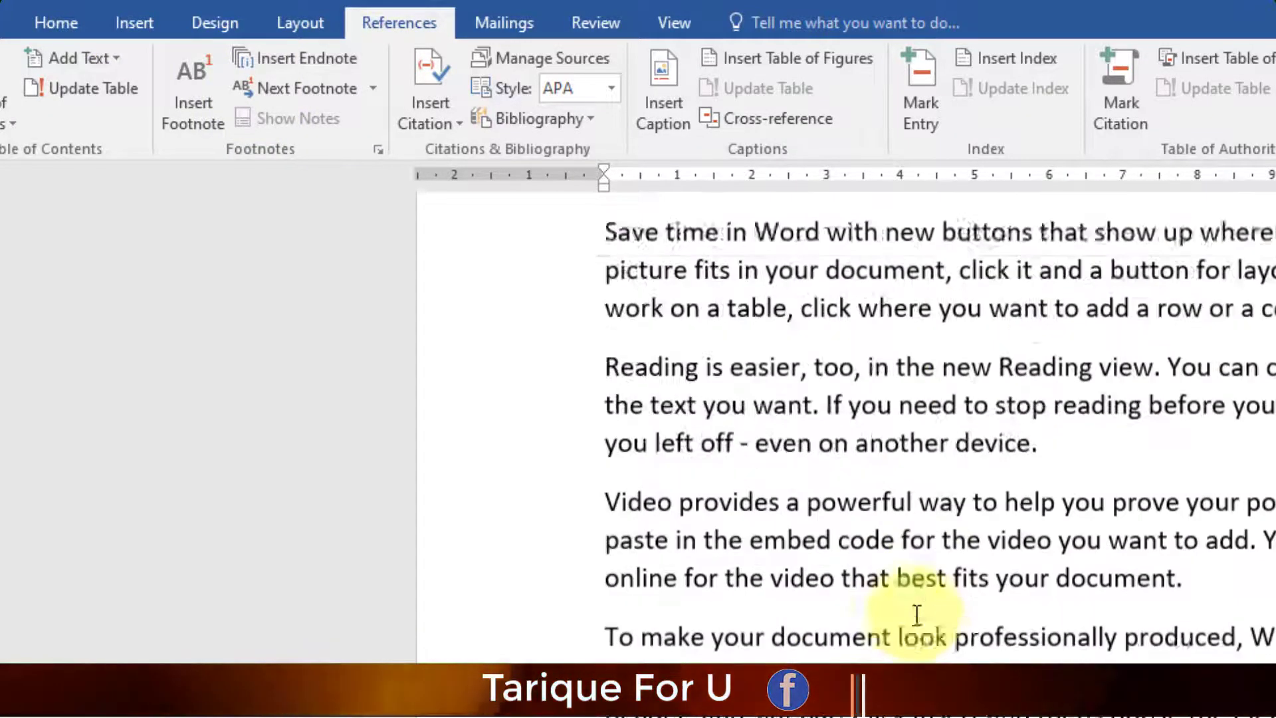
{"action": "scroll", "coordinate": [921, 657], "scroll_direction": "down", "scroll_amount": 1}
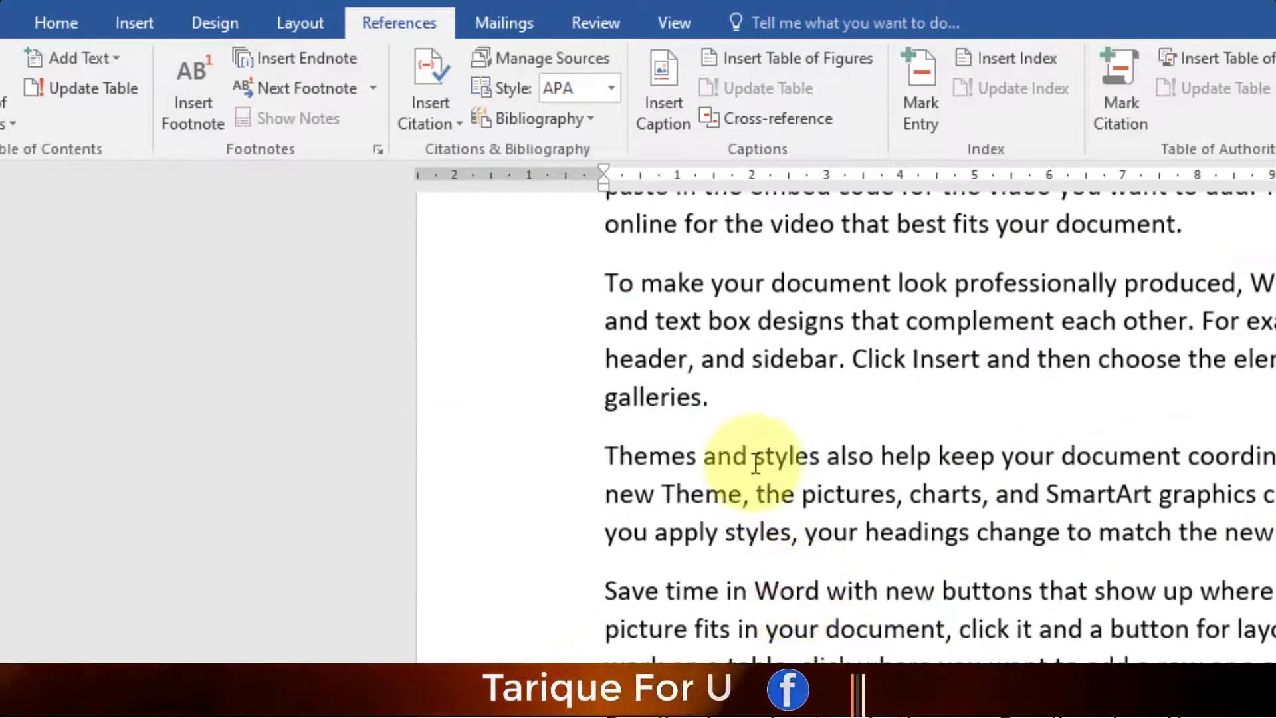
{"action": "left_click", "coordinate": [726, 409]}
{"action": "key", "text": "Return"}
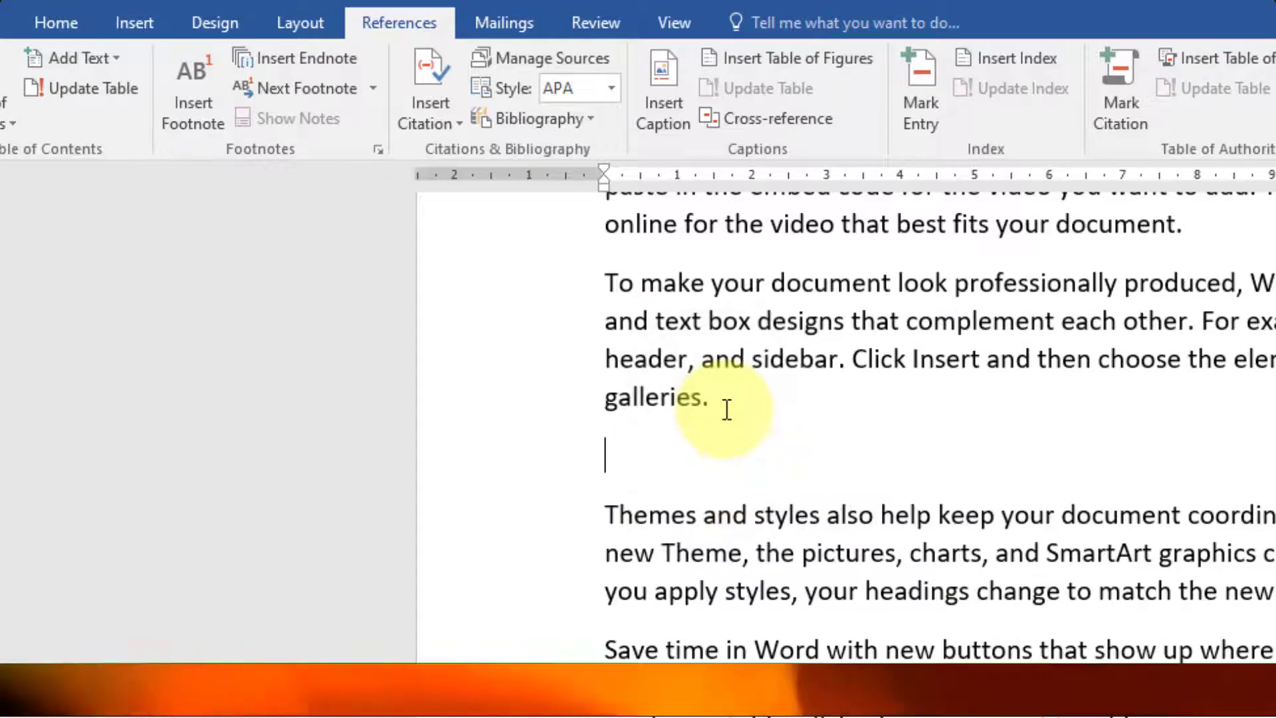
{"action": "type", "text": "Demo ve"}
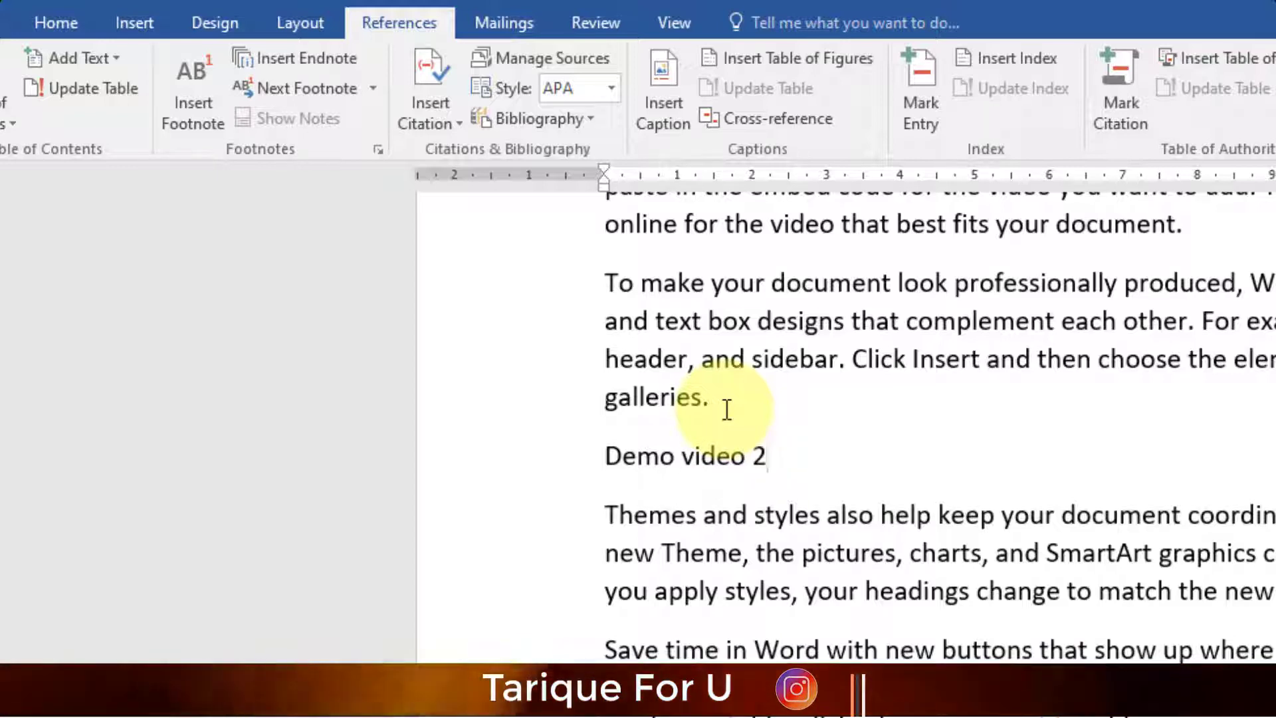
{"action": "left_click_drag", "start_coordinate": [776, 457], "coordinate": [604, 457]}
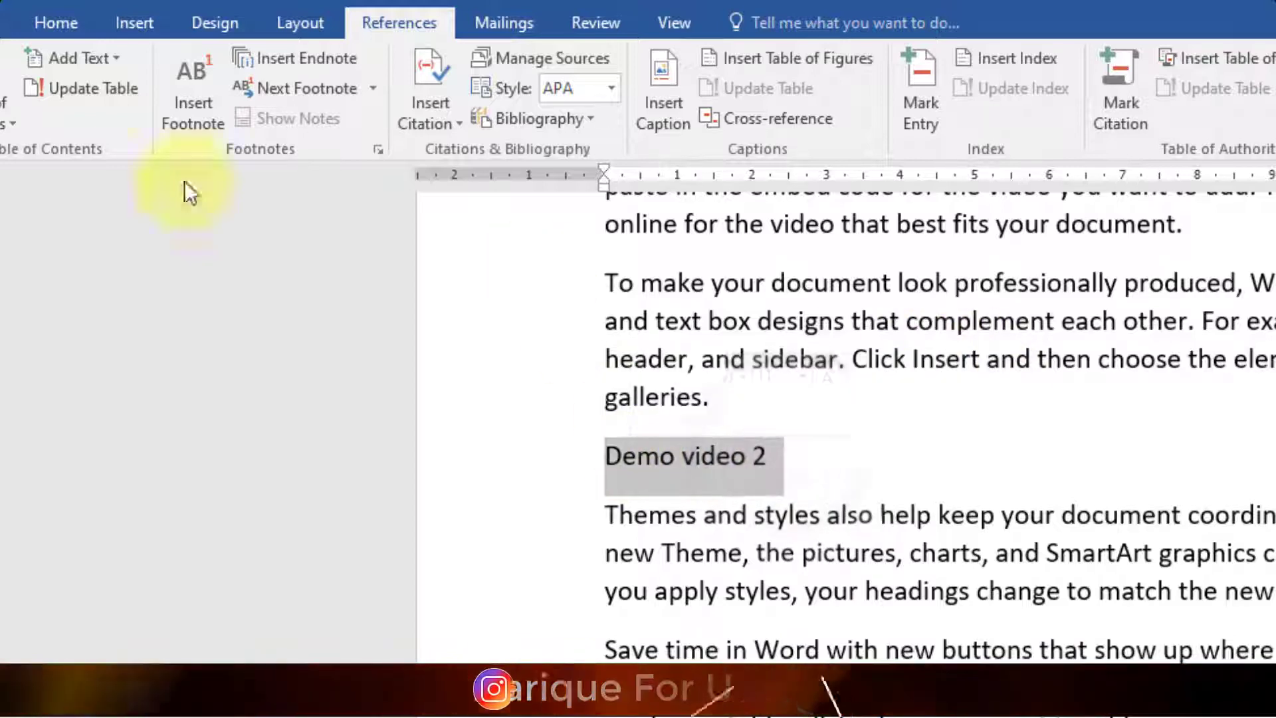
{"action": "left_click", "coordinate": [101, 53]}
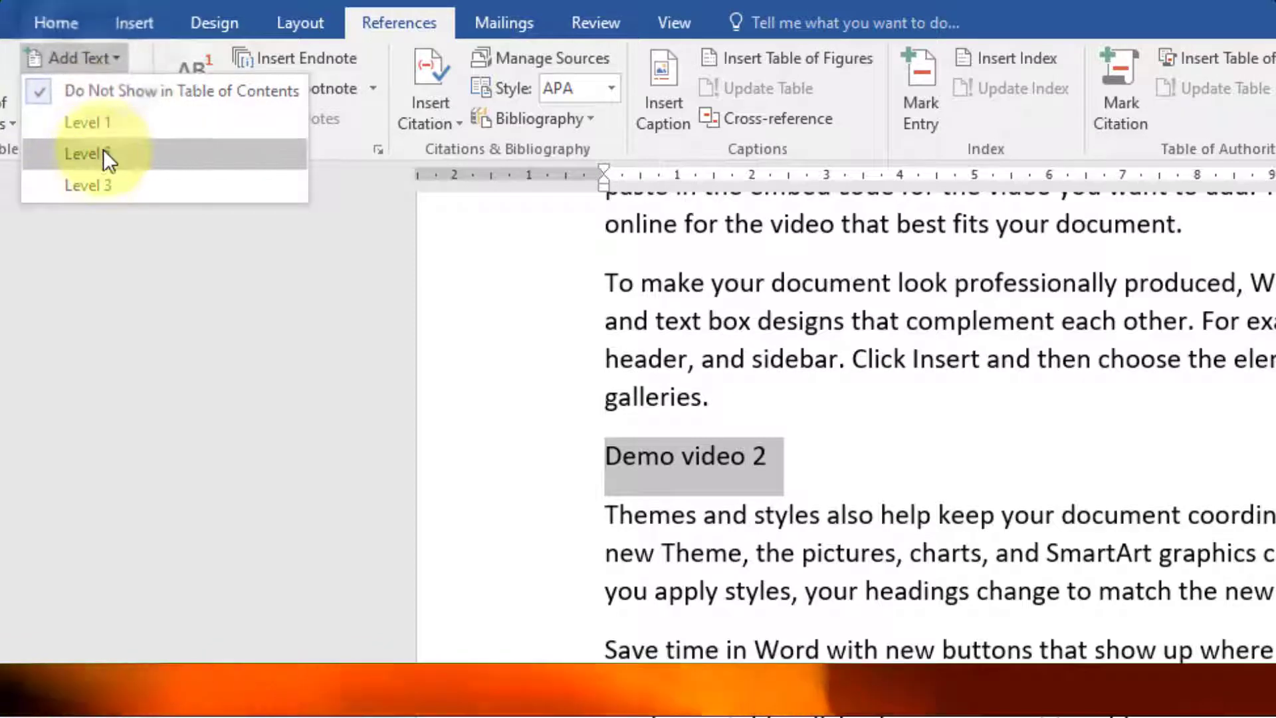
{"action": "left_click", "coordinate": [101, 127]}
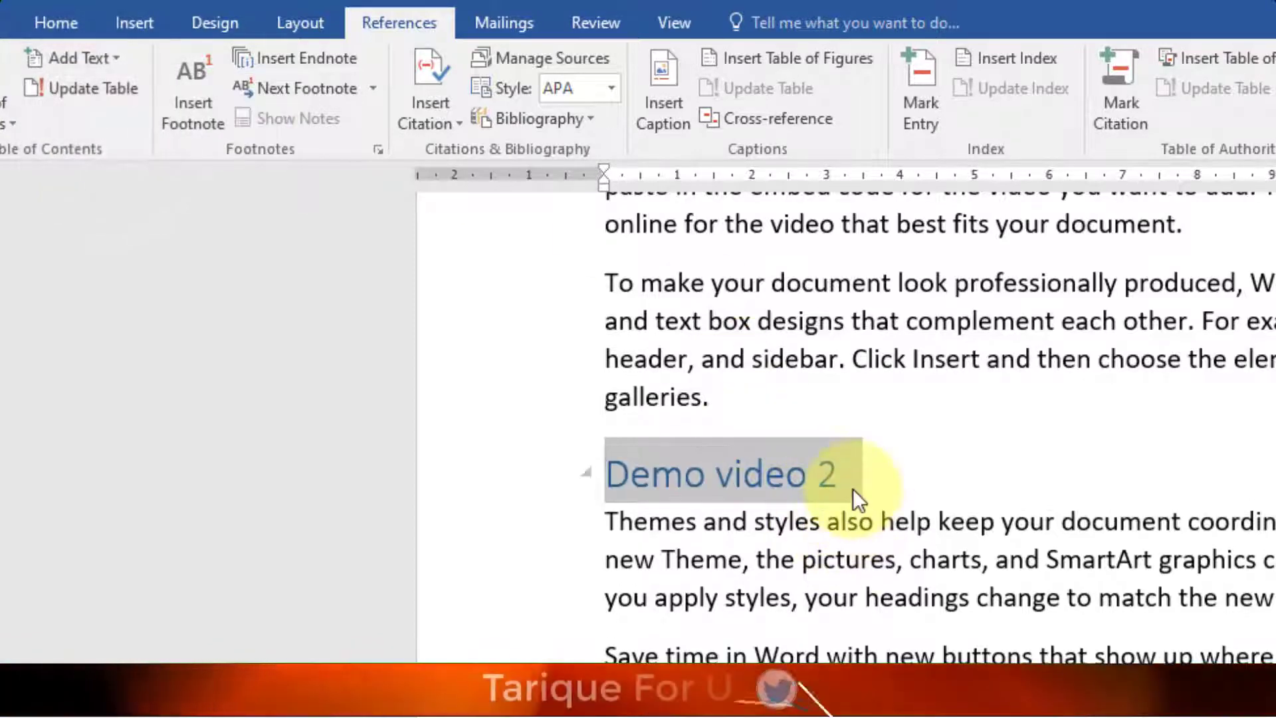
{"action": "left_click", "coordinate": [901, 477]}
- Hyperlink the word device. to the Demo video 1 heading and follow the link there
{"action": "scroll", "coordinate": [904, 465], "scroll_direction": "up", "scroll_amount": 2}
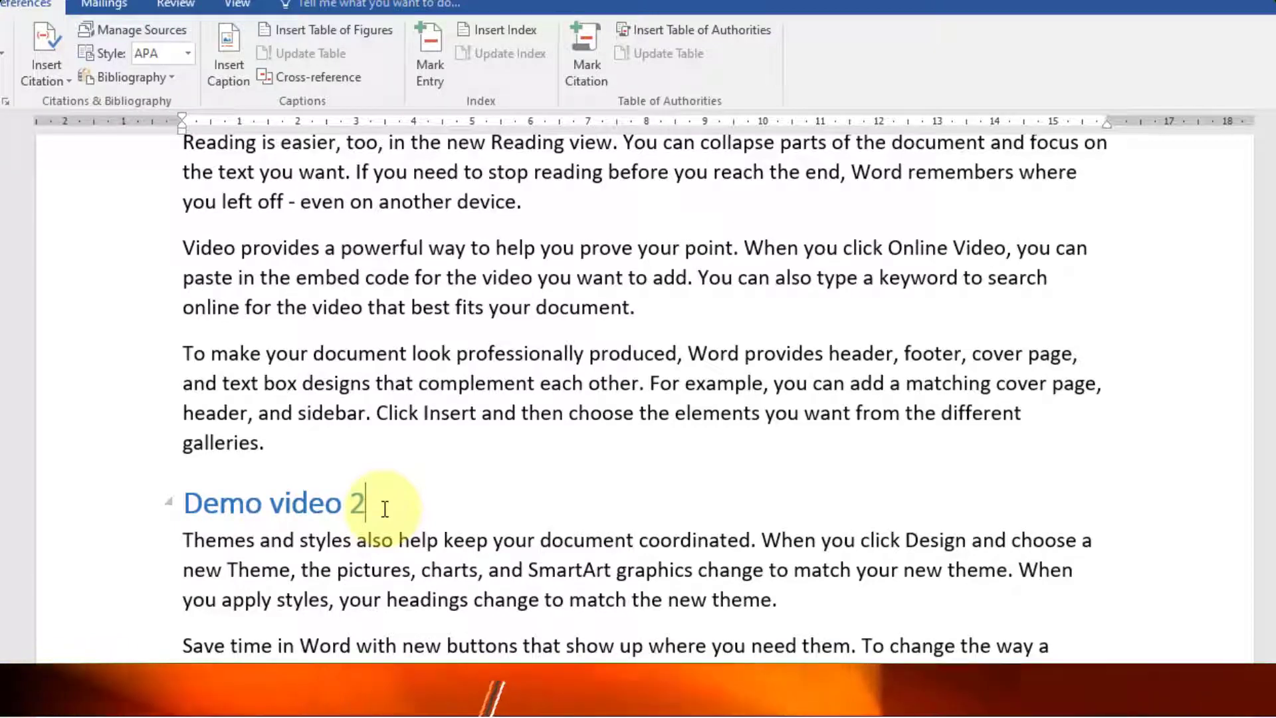
{"action": "scroll", "coordinate": [638, 399], "scroll_direction": "down", "scroll_amount": 3}
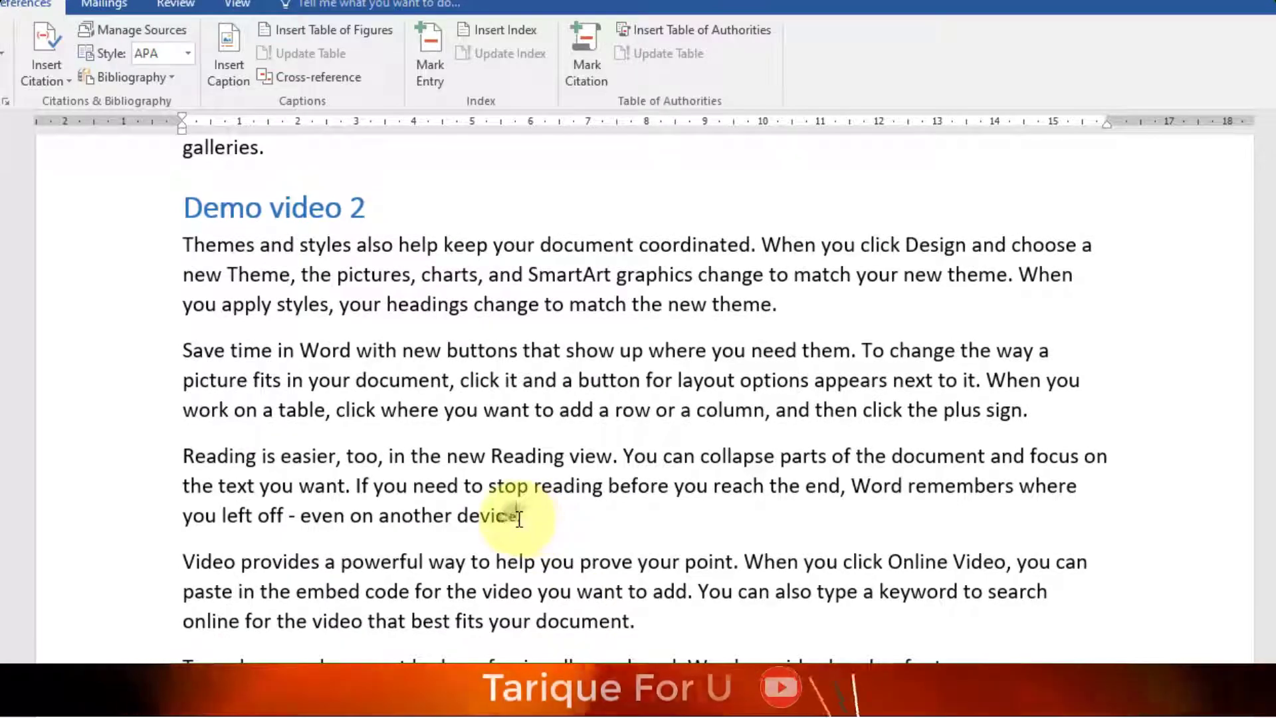
{"action": "double_click", "coordinate": [471, 517]}
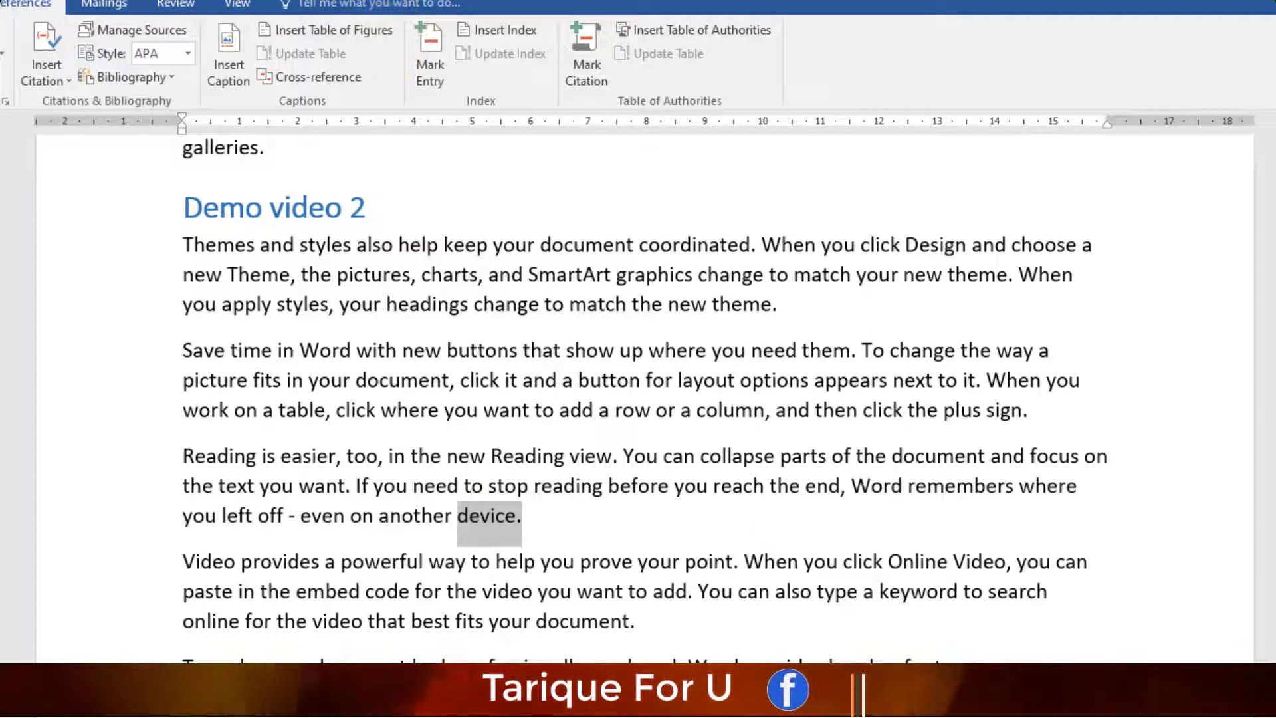
{"action": "left_click", "coordinate": [0, 3]}
{"action": "left_click", "coordinate": [425, 53]}
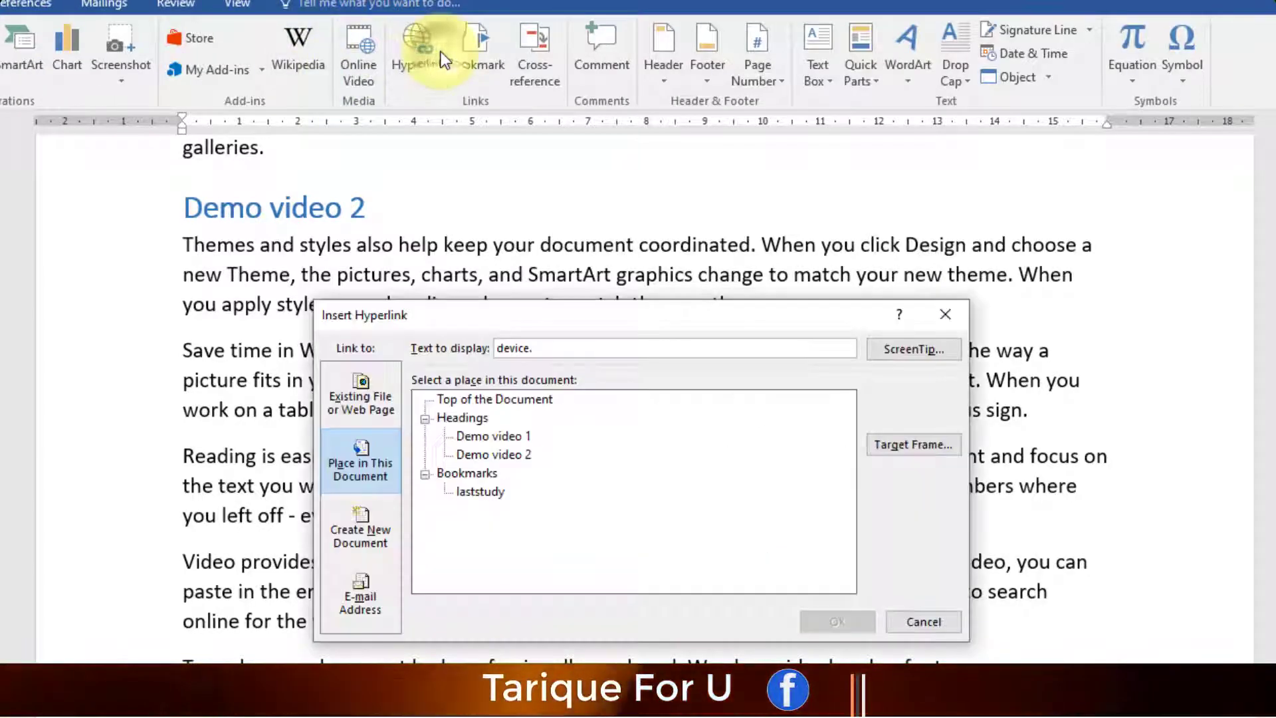
{"action": "left_click", "coordinate": [495, 437]}
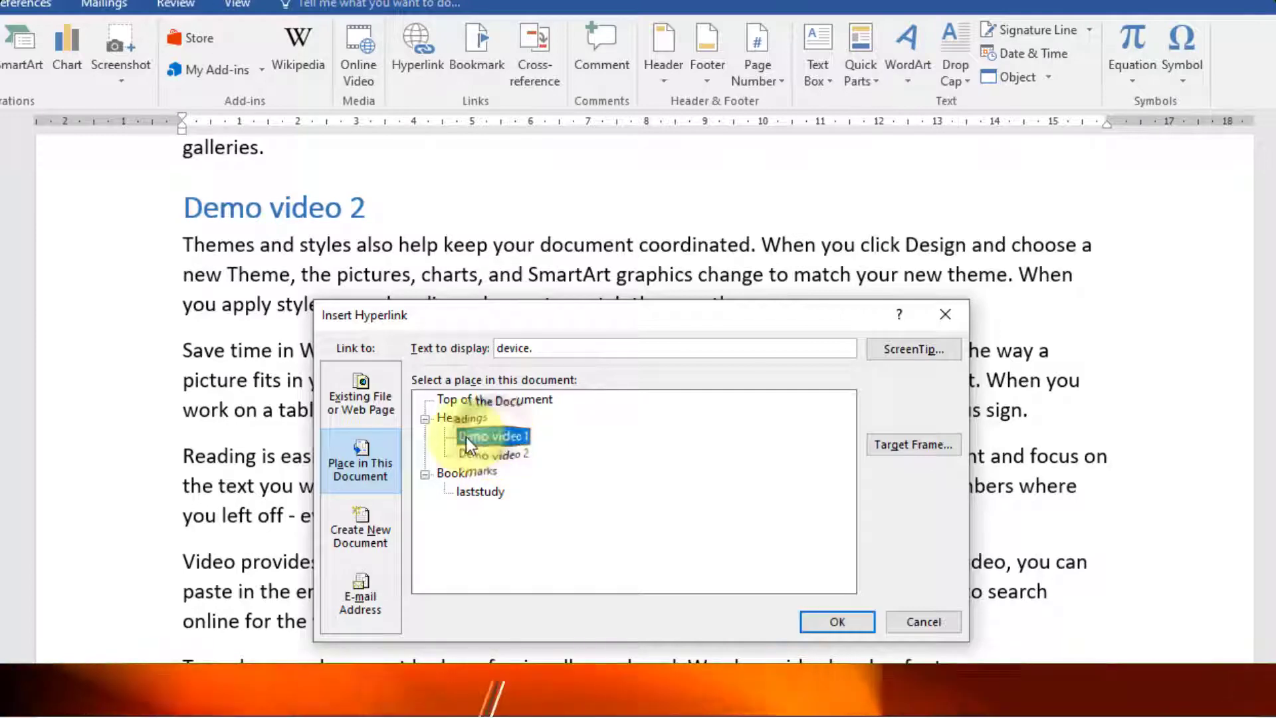
{"action": "left_click", "coordinate": [824, 621]}
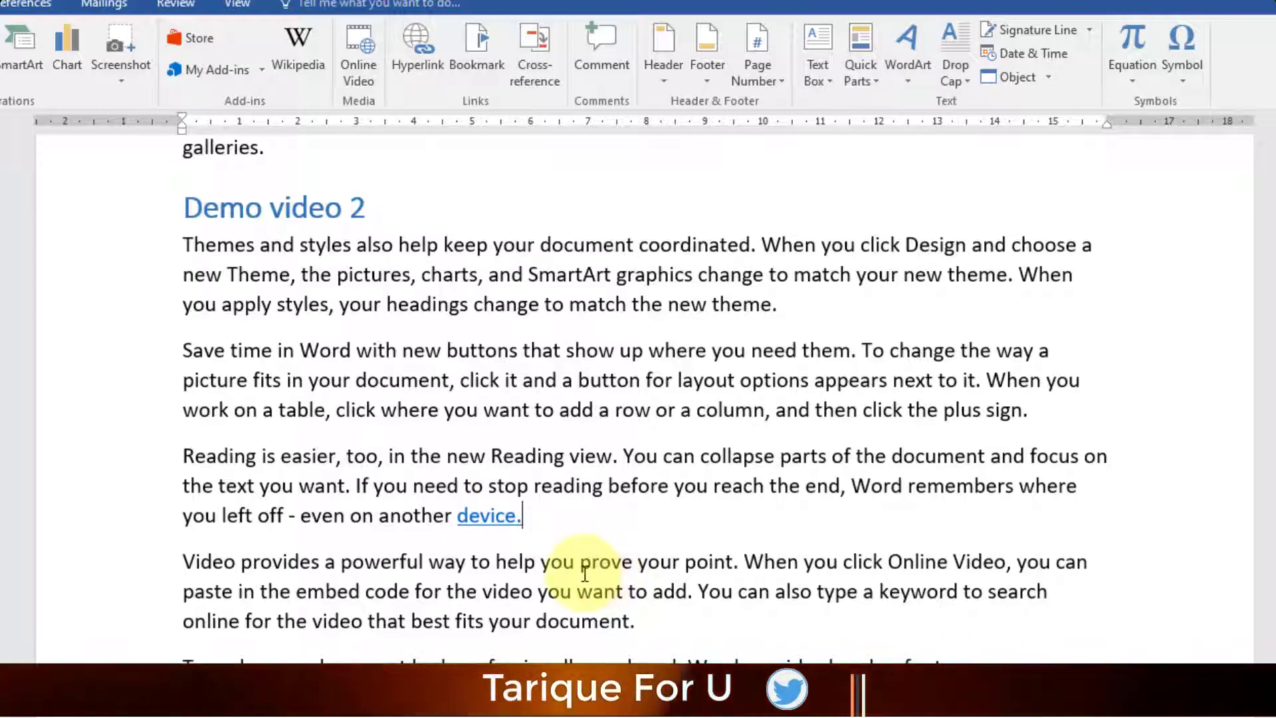
{"action": "left_click", "coordinate": [499, 522], "text": "ctrl"}
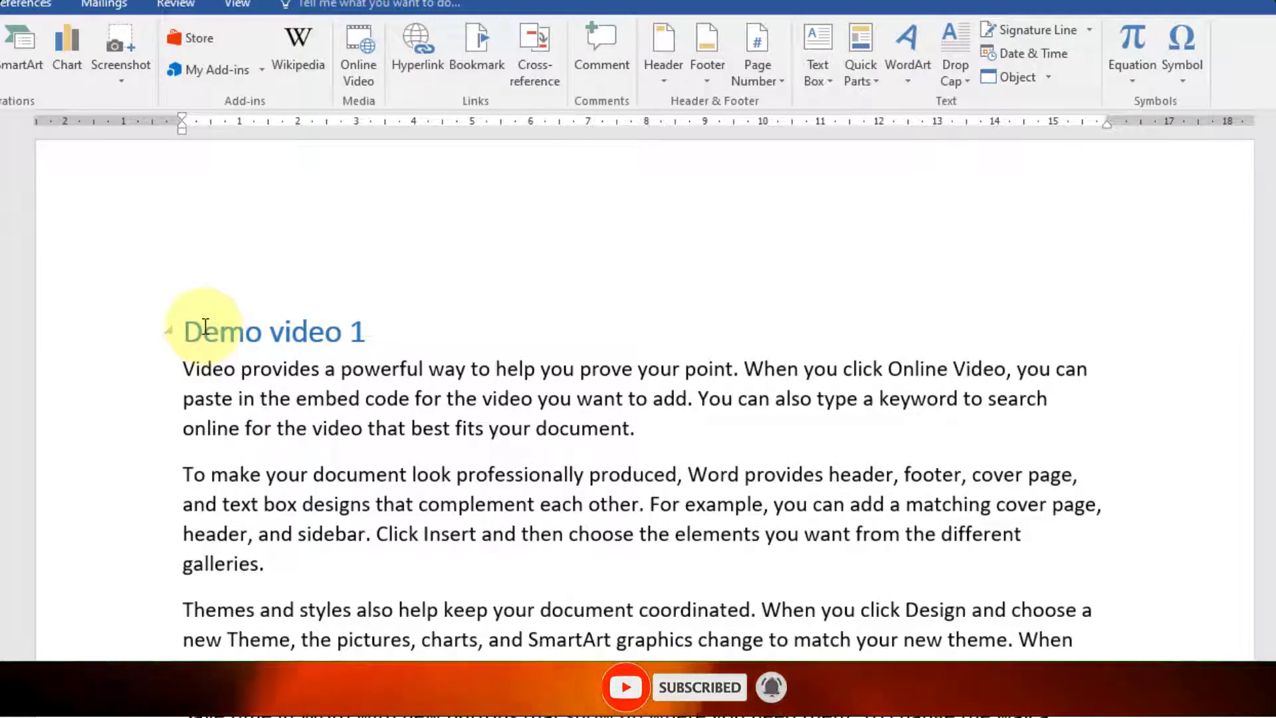
{"action": "scroll", "coordinate": [730, 379], "scroll_direction": "down", "scroll_amount": 5}
{"action": "left_click", "coordinate": [736, 376]}
- Select theme. ending the Themes paragraph and hyperlink it to the Demo video 2 heading
{"action": "scroll", "coordinate": [774, 395], "scroll_direction": "up", "scroll_amount": 2}
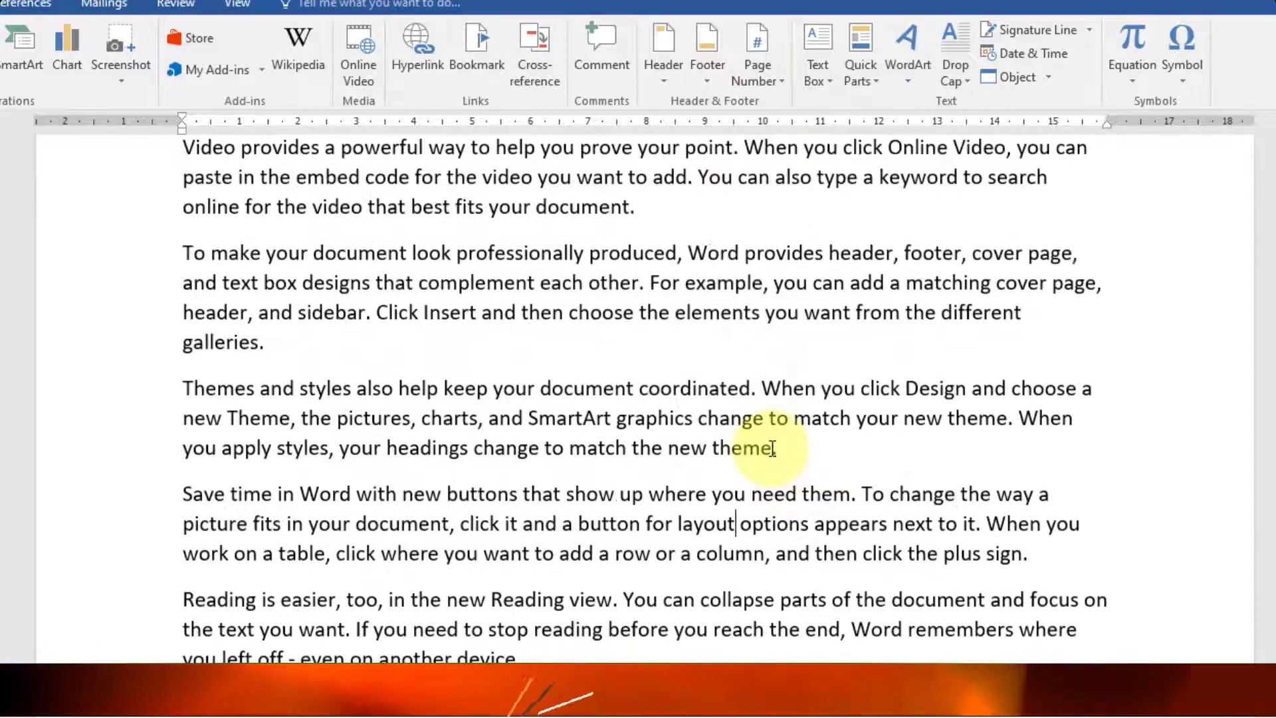
{"action": "left_click", "coordinate": [773, 449]}
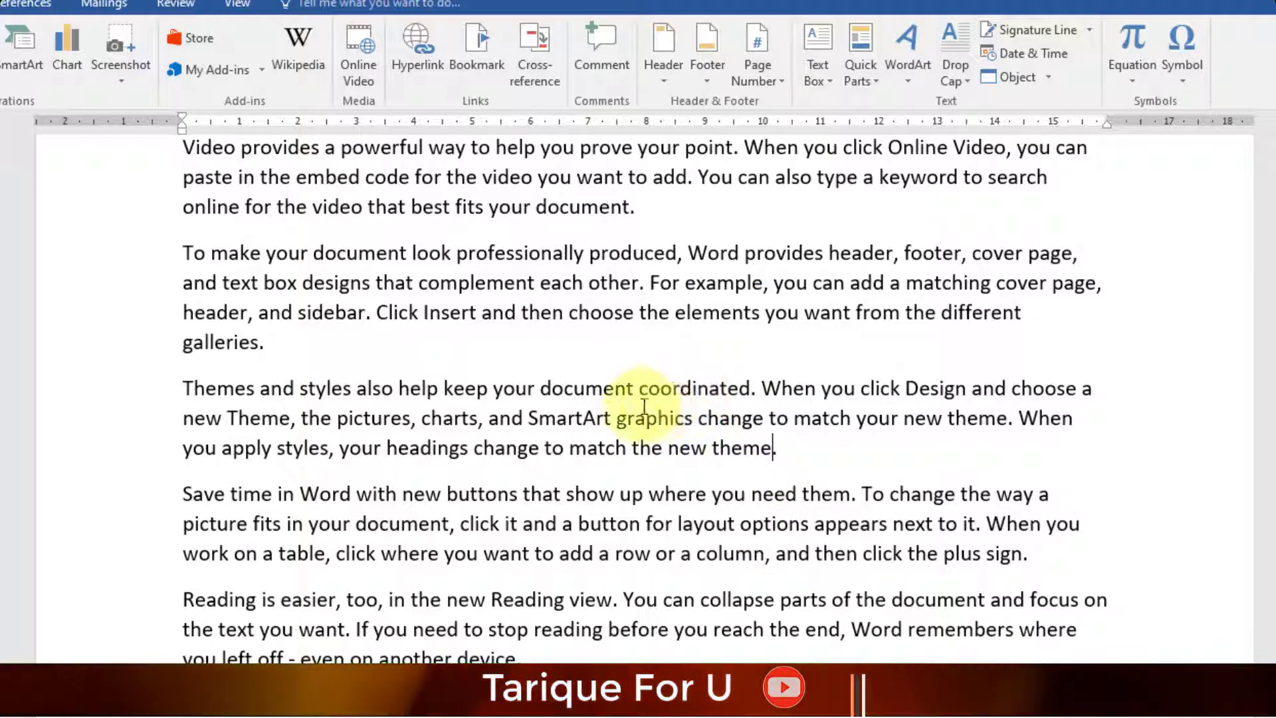
{"action": "left_click", "coordinate": [300, 390], "text": "shift"}
{"action": "left_click", "coordinate": [441, 394]}
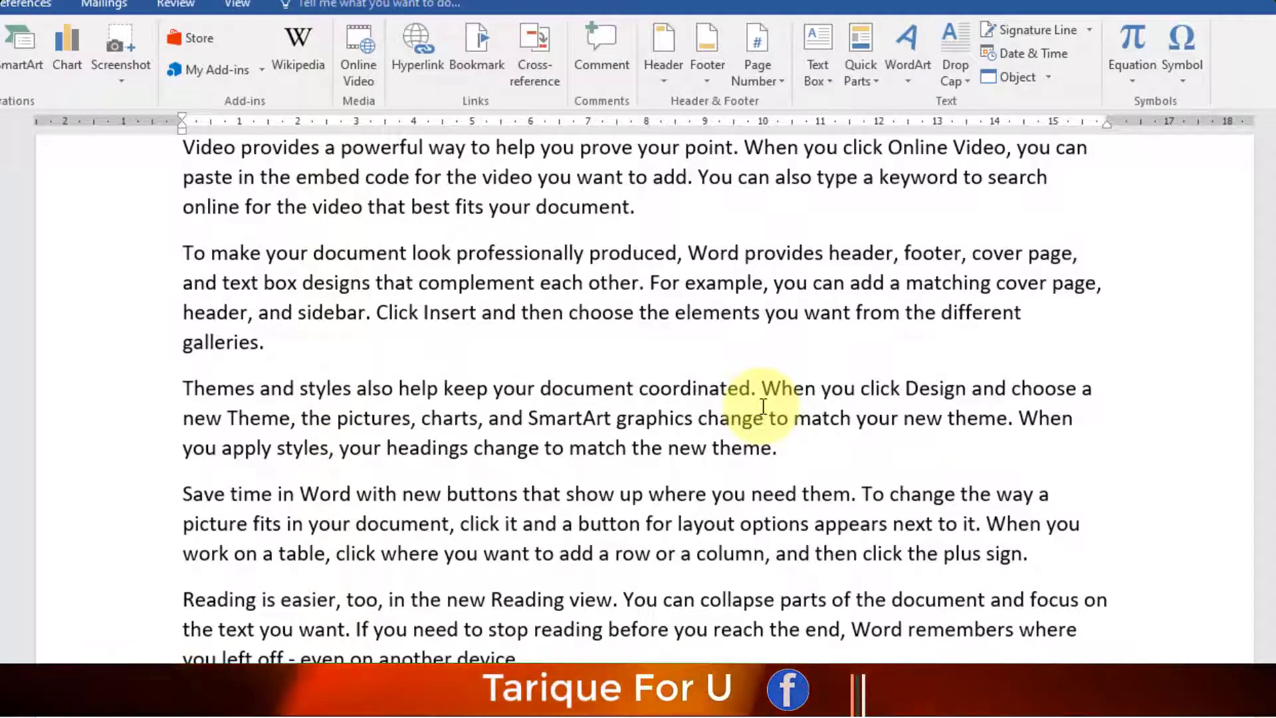
{"action": "left_click_drag", "start_coordinate": [783, 447], "coordinate": [725, 451]}
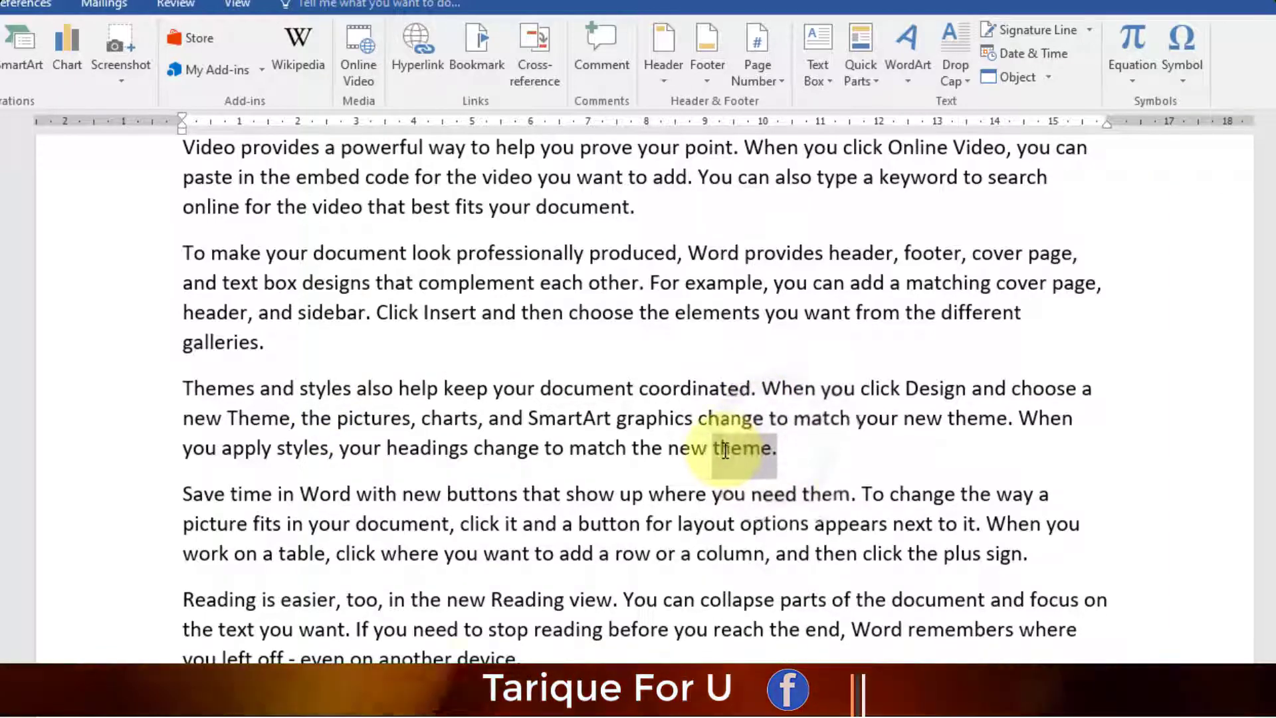
{"action": "left_click", "coordinate": [425, 49]}
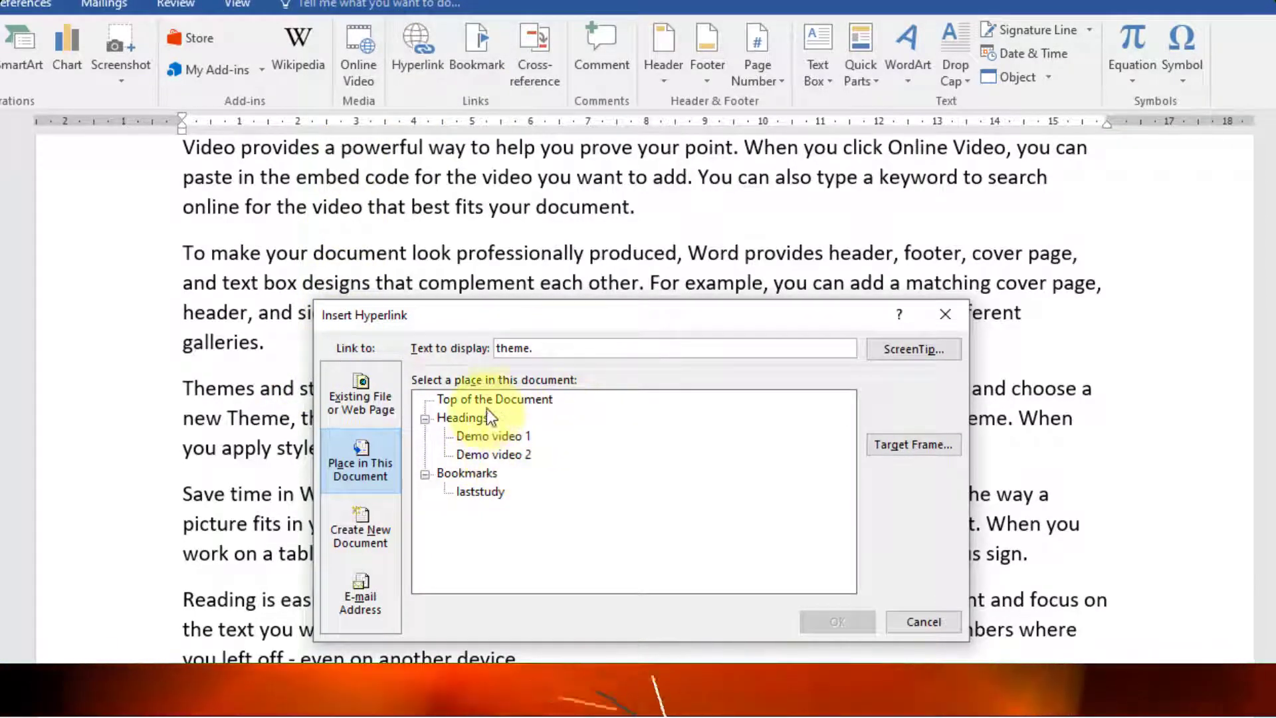
{"action": "left_click", "coordinate": [520, 455]}
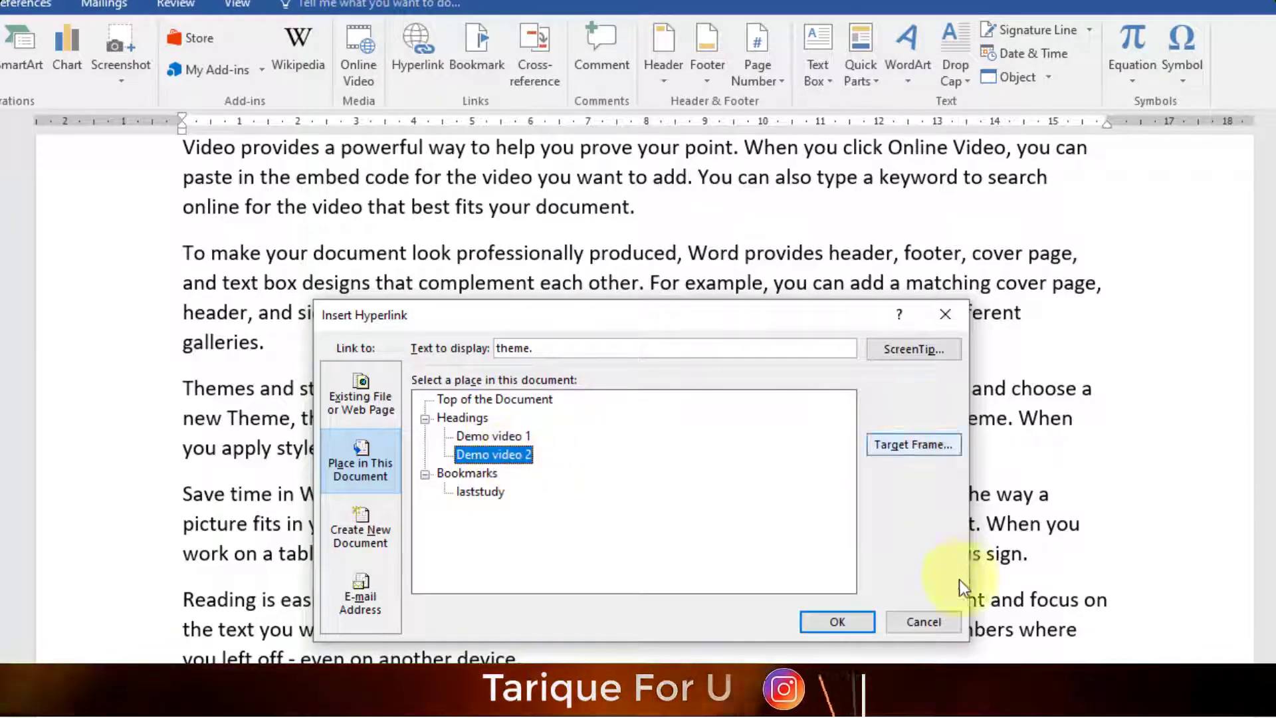
{"action": "left_click", "coordinate": [833, 623]}
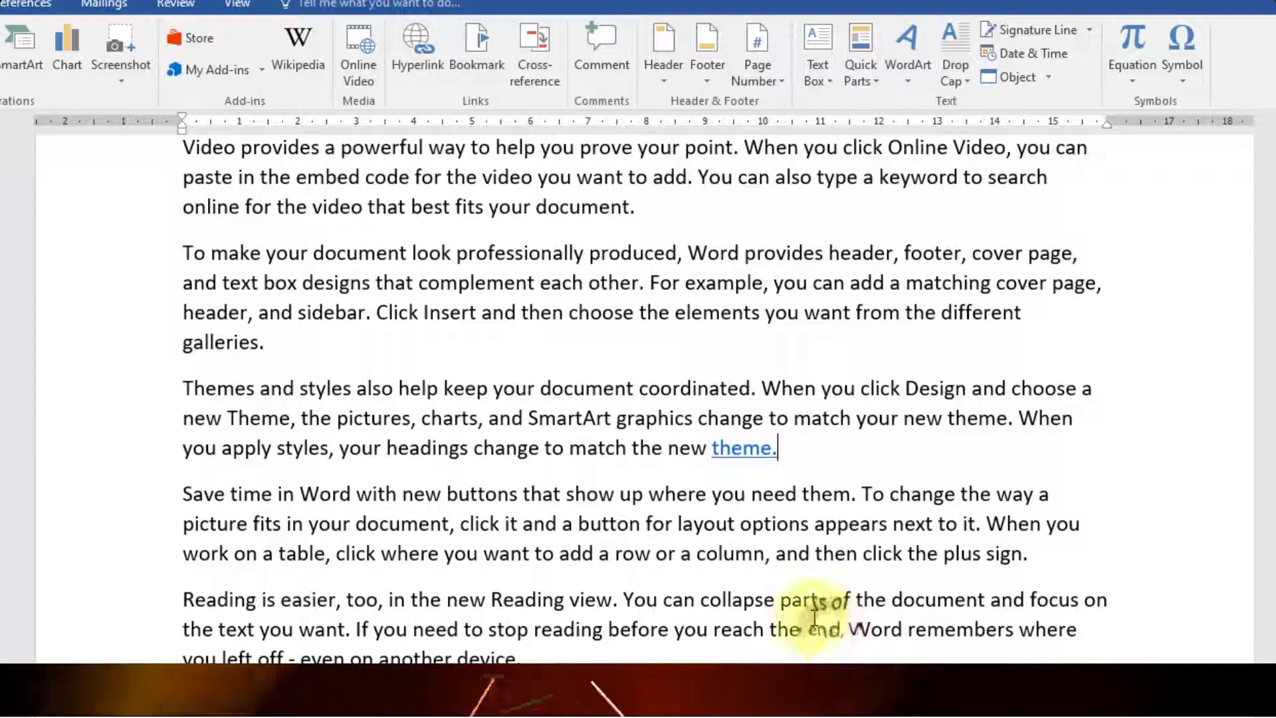
- Follow the theme. link to Demo video 2 and start a new hyperlink there with Ctrl+K
{"action": "left_click", "coordinate": [742, 451], "text": "ctrl"}
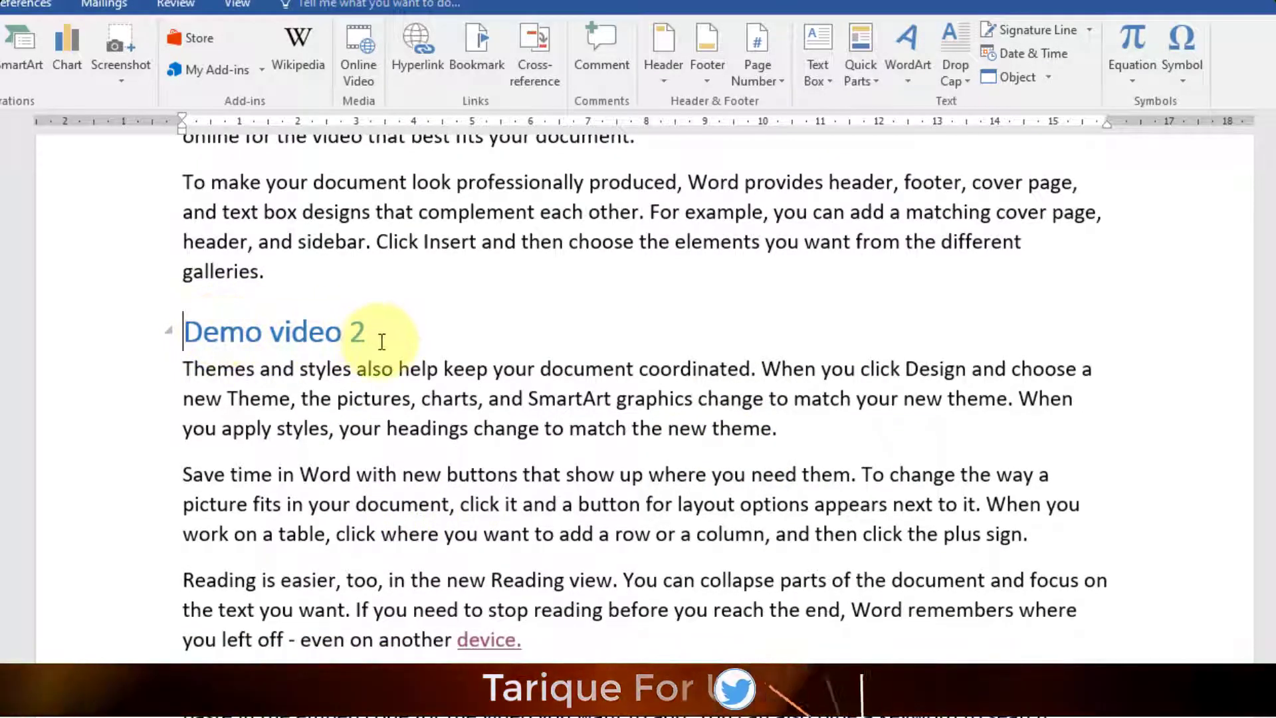
{"action": "key", "text": "ctrl+k"}
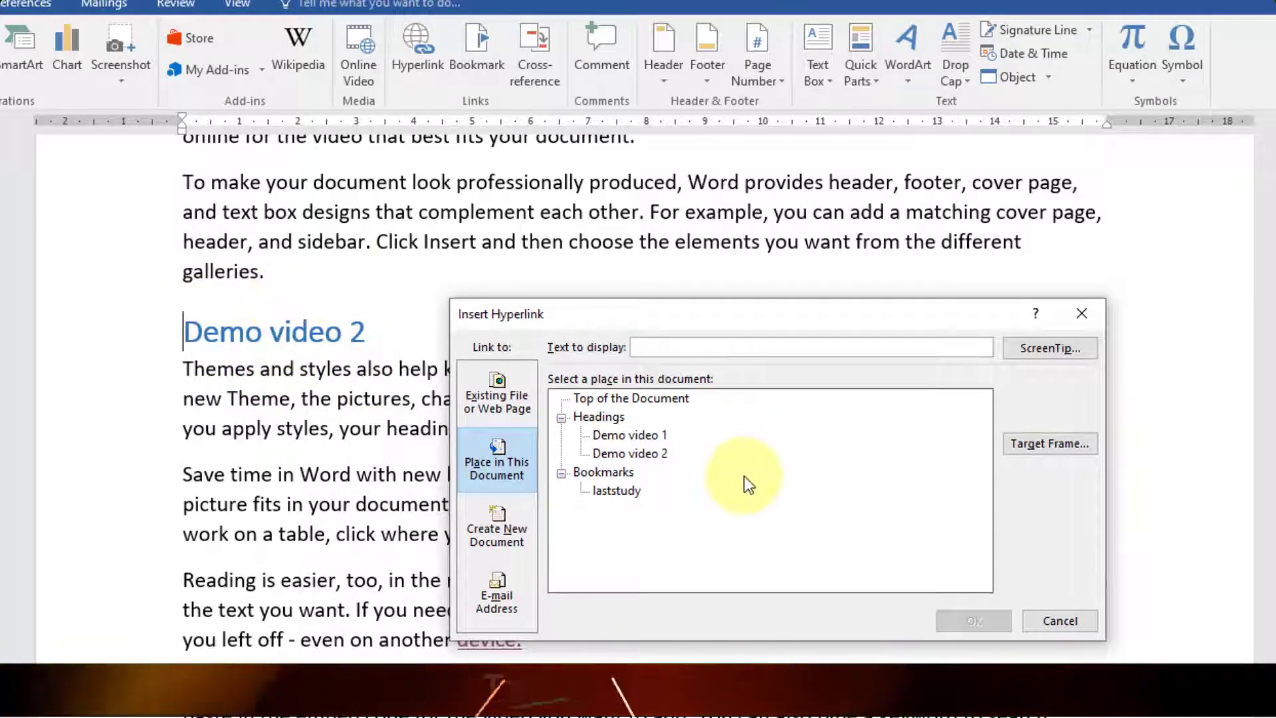
- Insert a laststudy link to the laststudy bookmark at Demo video 2 and follow it to galleries
{"action": "left_click", "coordinate": [610, 492]}
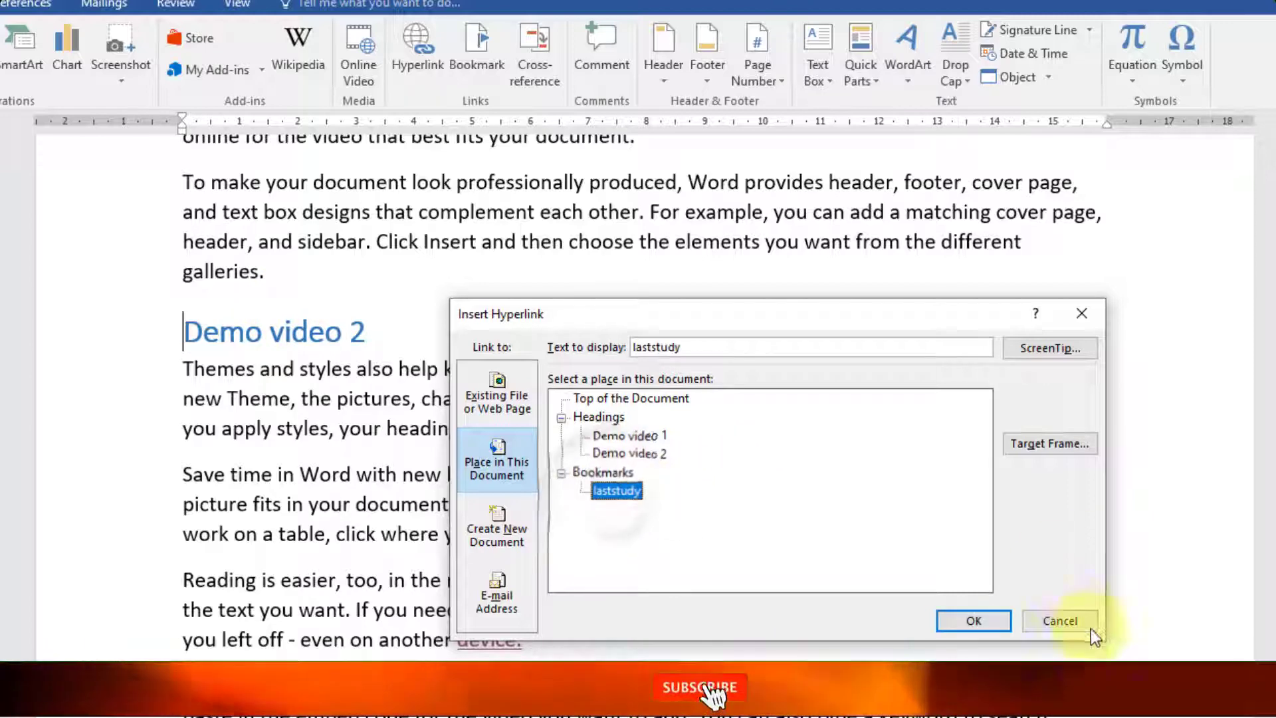
{"action": "left_click", "coordinate": [974, 620]}
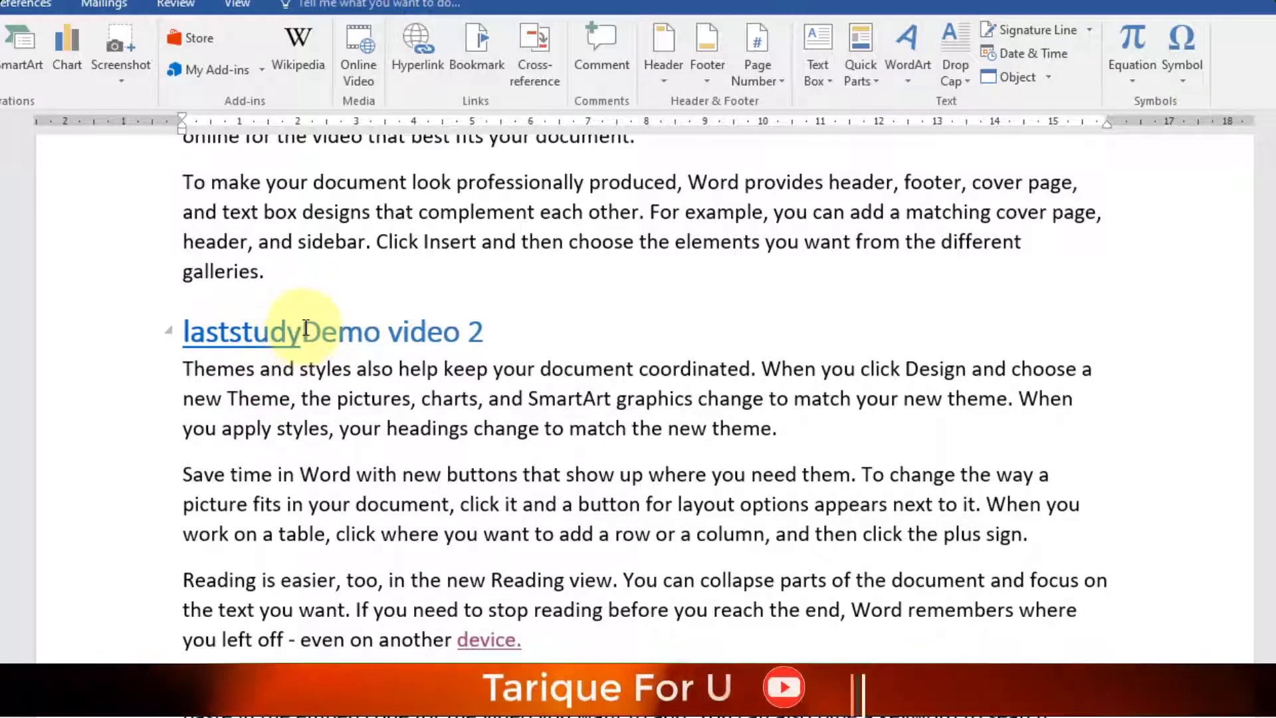
{"action": "left_click_drag", "start_coordinate": [305, 329], "coordinate": [473, 342]}
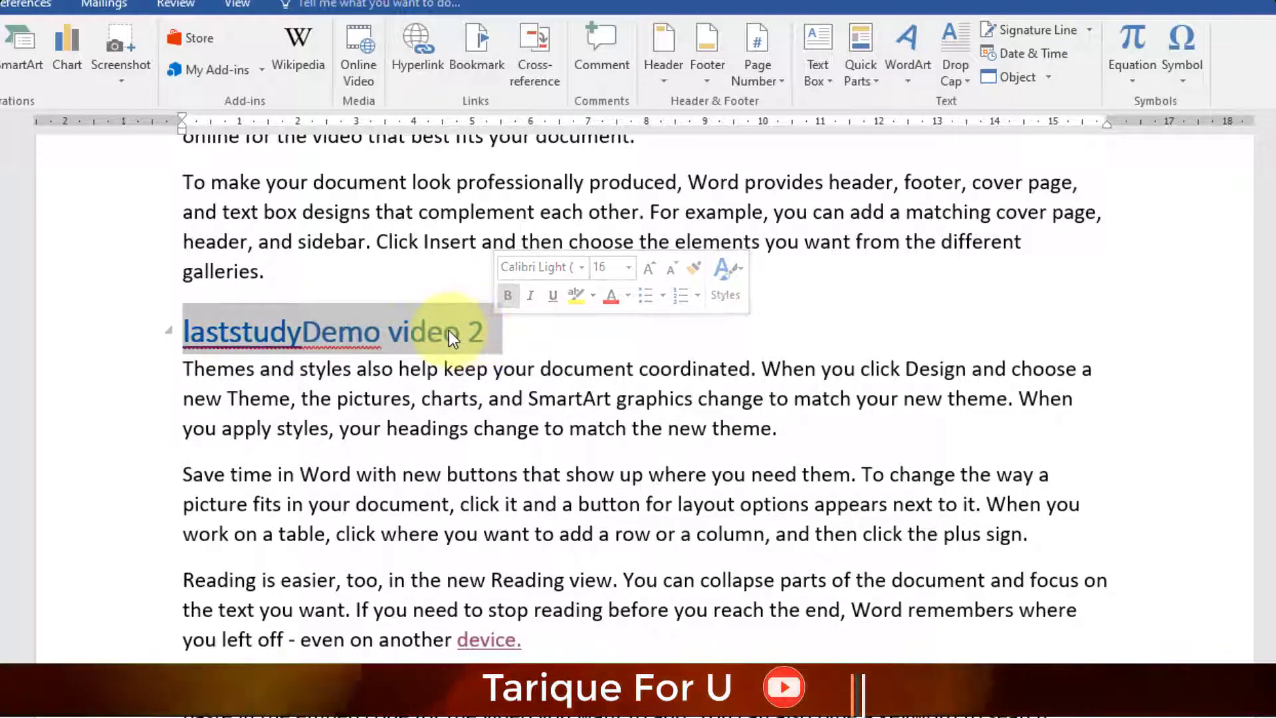
{"action": "left_click", "coordinate": [449, 330]}
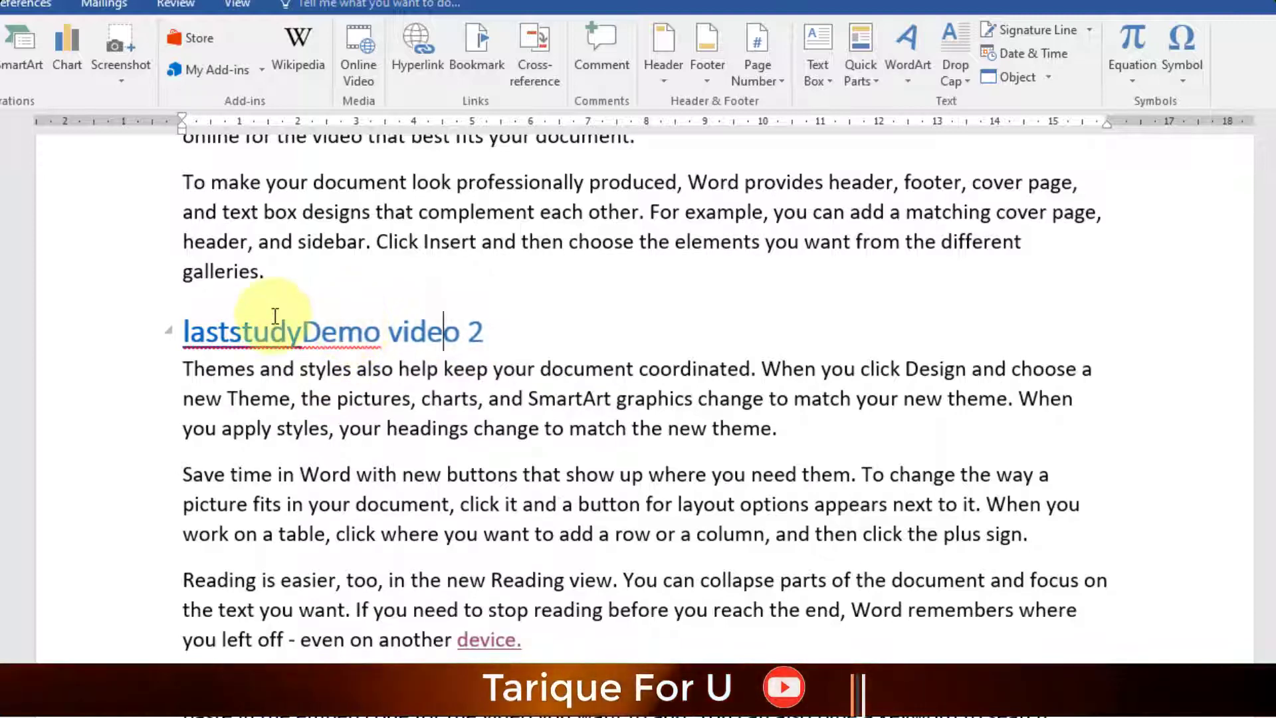
{"action": "left_click", "coordinate": [443, 333]}
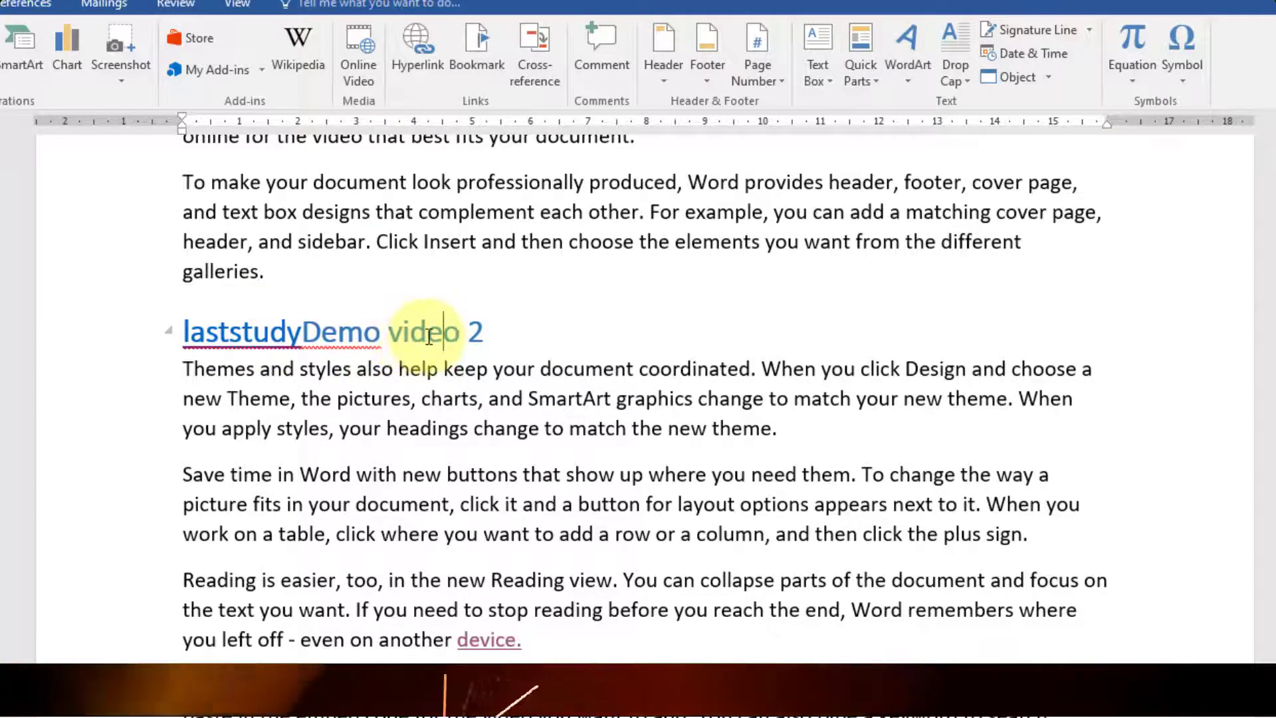
{"action": "left_click", "coordinate": [232, 344], "text": "ctrl"}
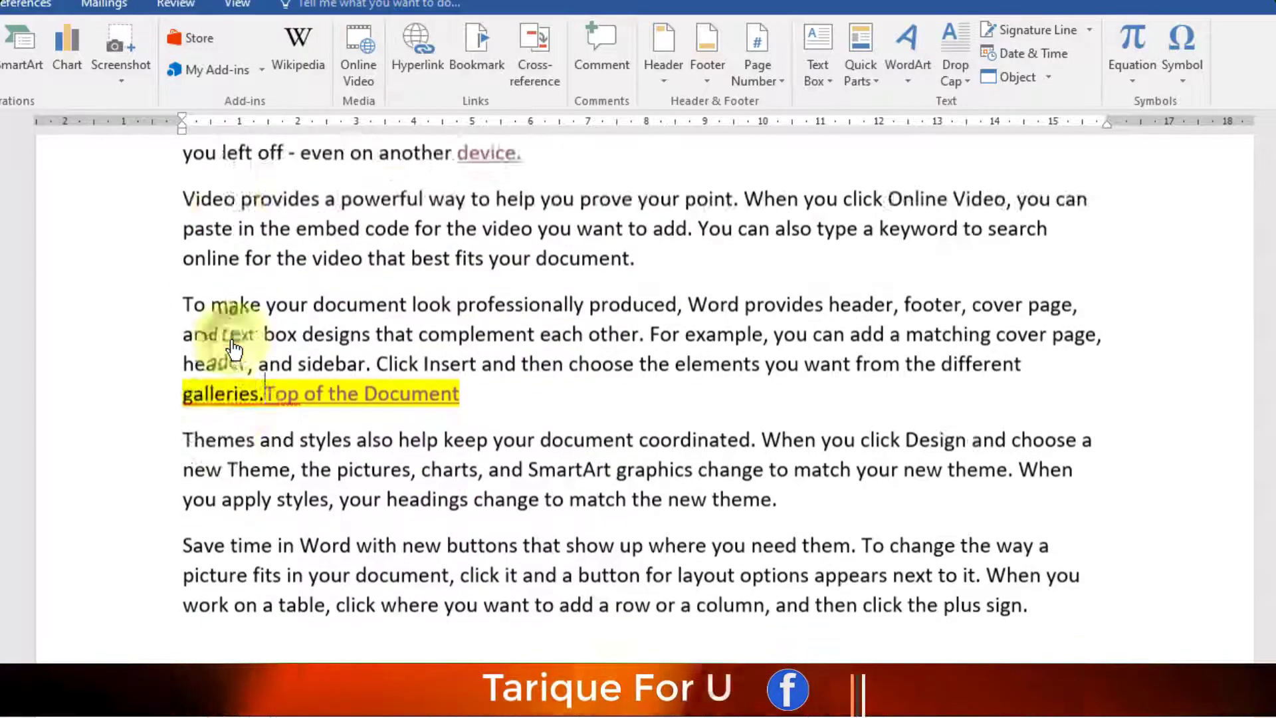
{"action": "scroll", "coordinate": [232, 344], "scroll_direction": "down", "scroll_amount": 1}
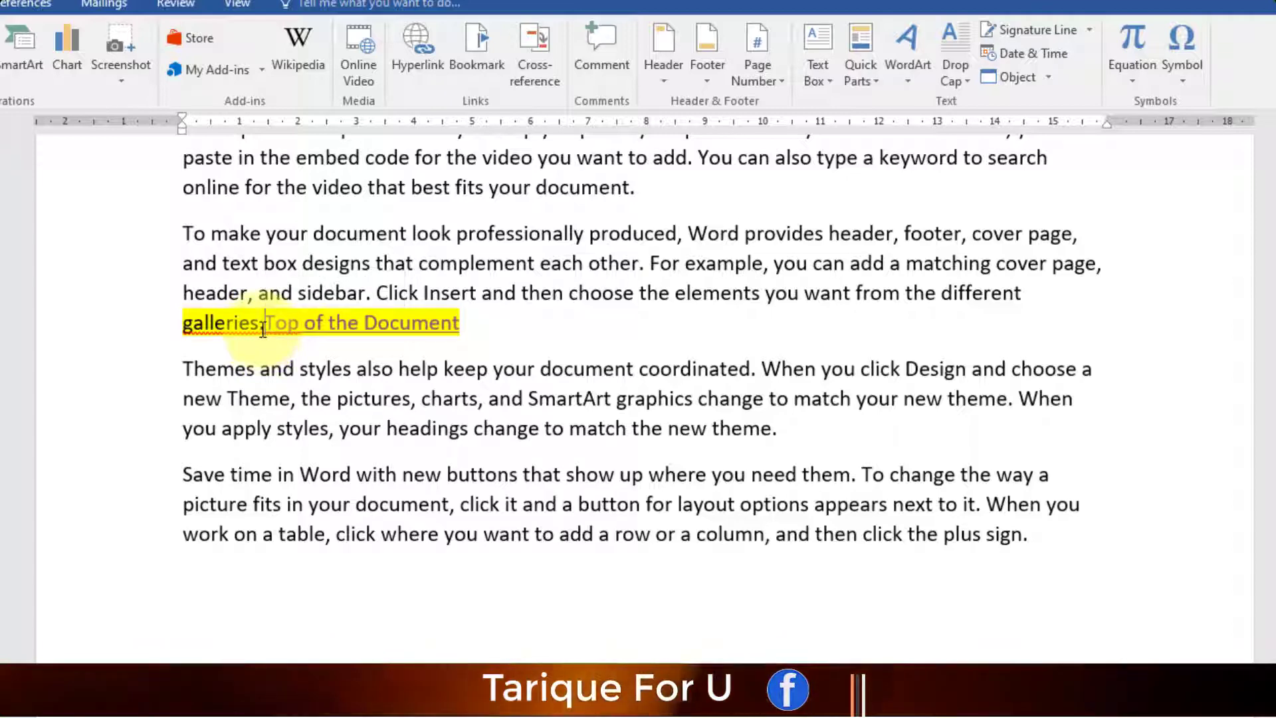
{"action": "scroll", "coordinate": [262, 329], "scroll_direction": "up", "scroll_amount": 12}
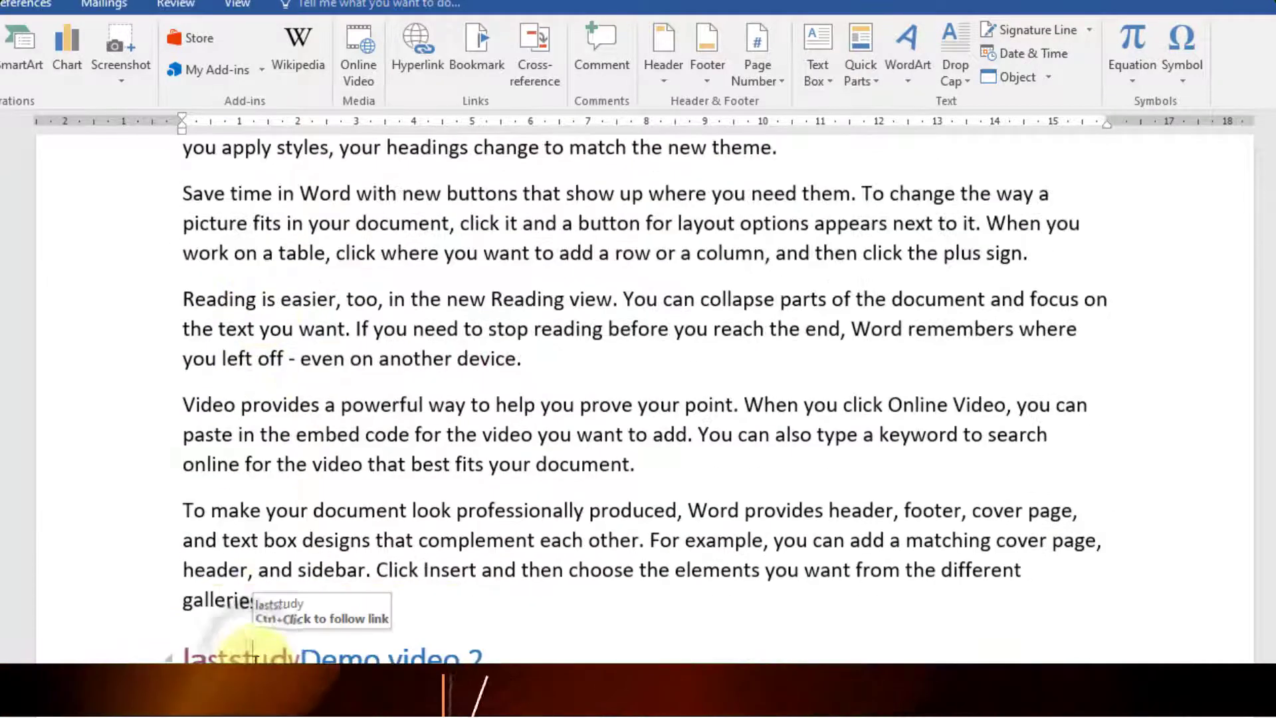
{"action": "left_click", "coordinate": [254, 657]}
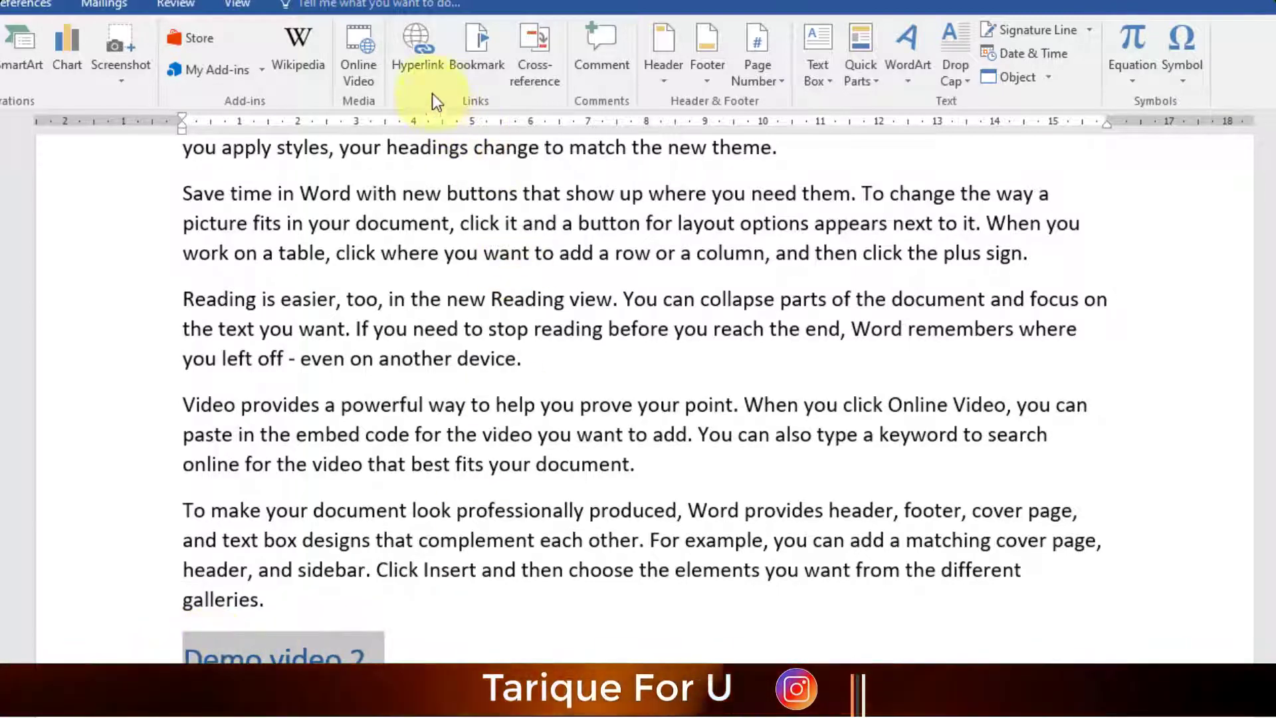
- Hyperlink the whole Demo video 2 heading to the laststudy bookmark and test the link
{"action": "left_click", "coordinate": [418, 45]}
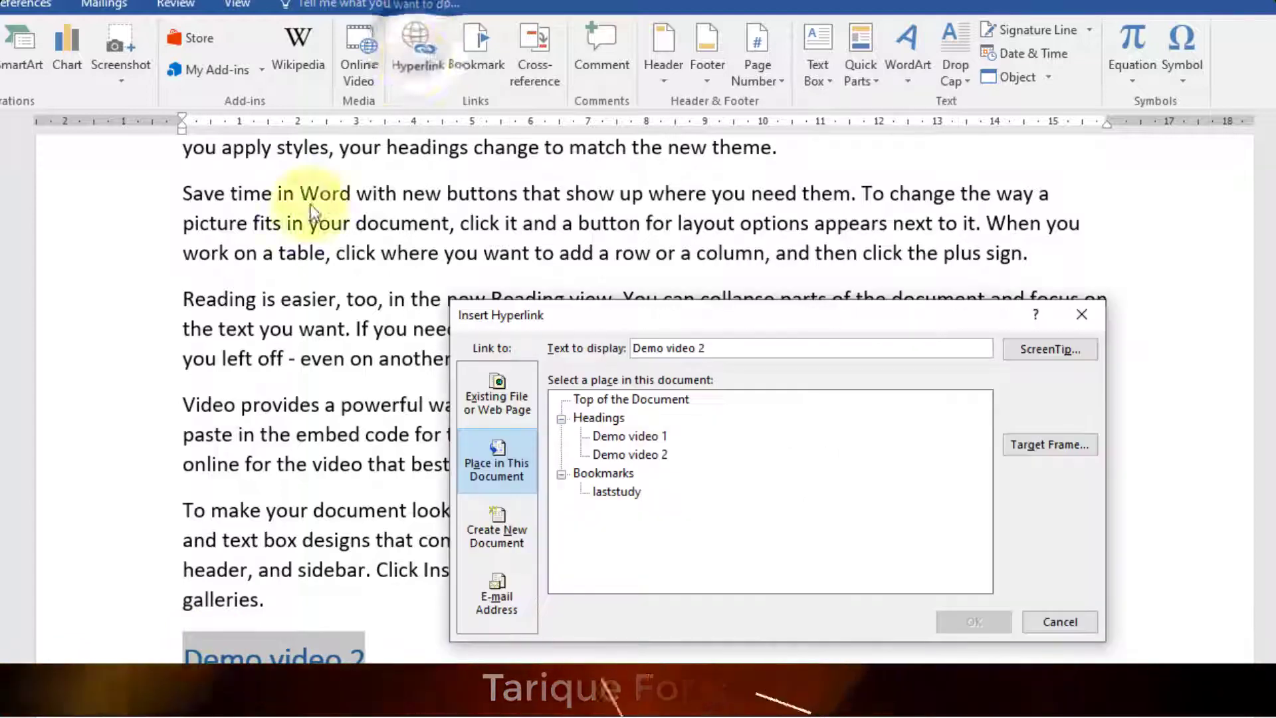
{"action": "left_click", "coordinate": [605, 493]}
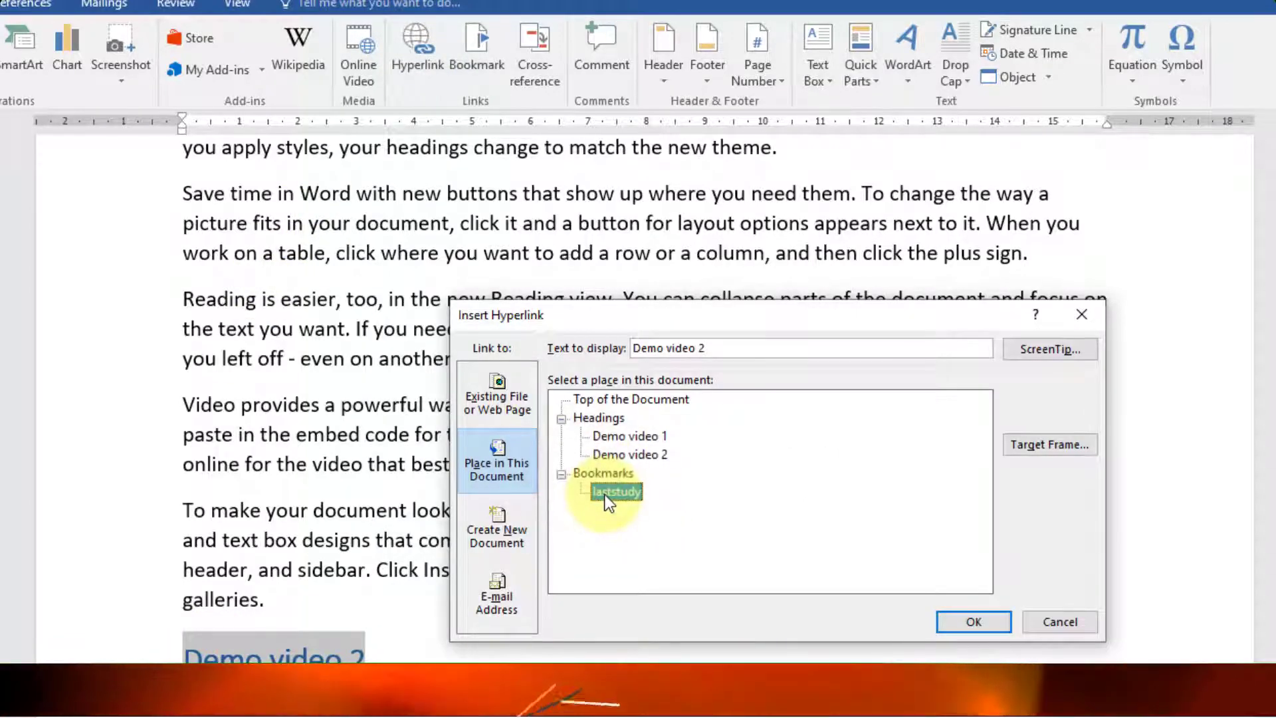
{"action": "left_click", "coordinate": [983, 625]}
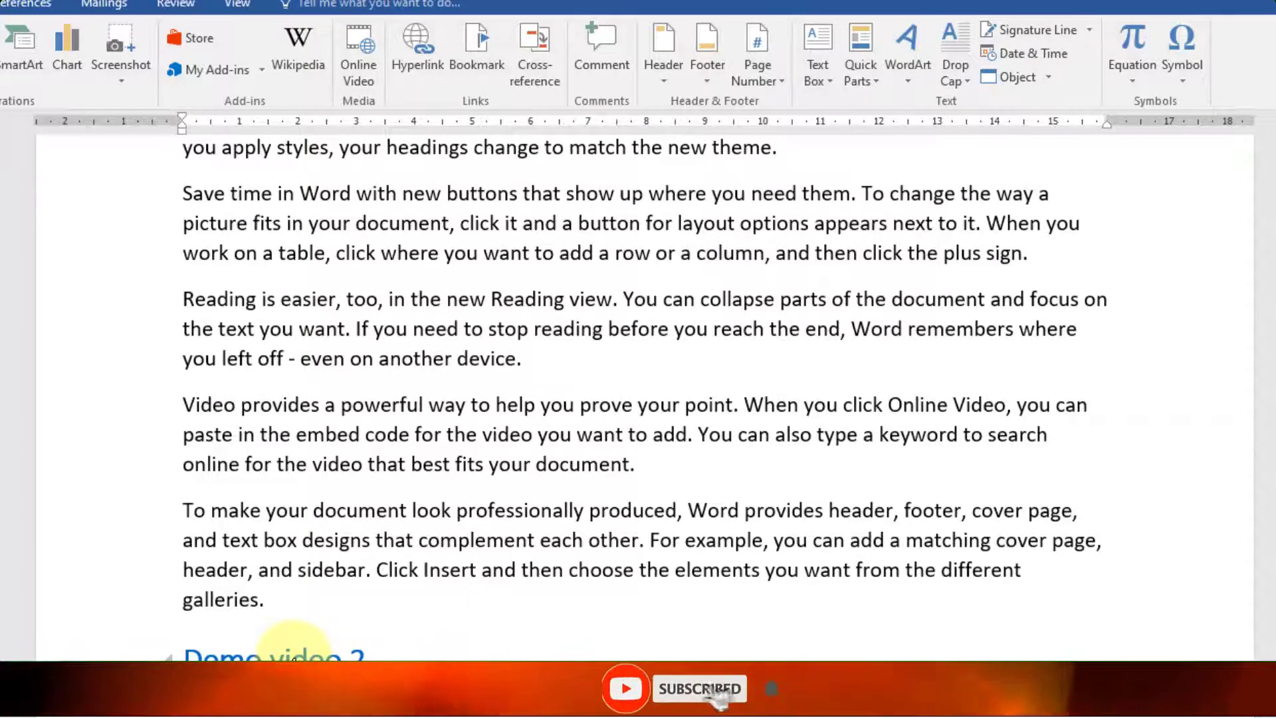
{"action": "left_click", "coordinate": [292, 651], "text": "ctrl"}
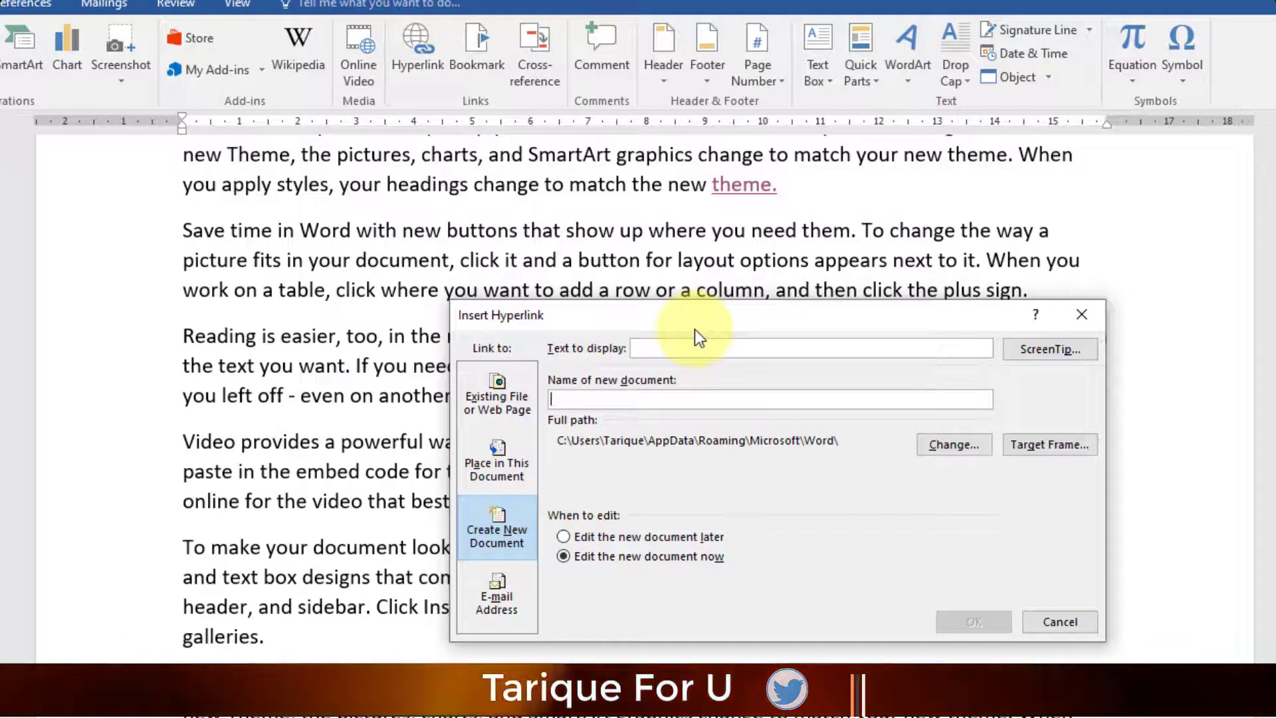
- Create a new document named 'word file', set to open for editing now, as the link after device
{"action": "type", "text": "word ifl"}
{"action": "key", "text": "BackSpace"}
{"action": "key", "text": "BackSpace"}
{"action": "key", "text": "BackSpace"}
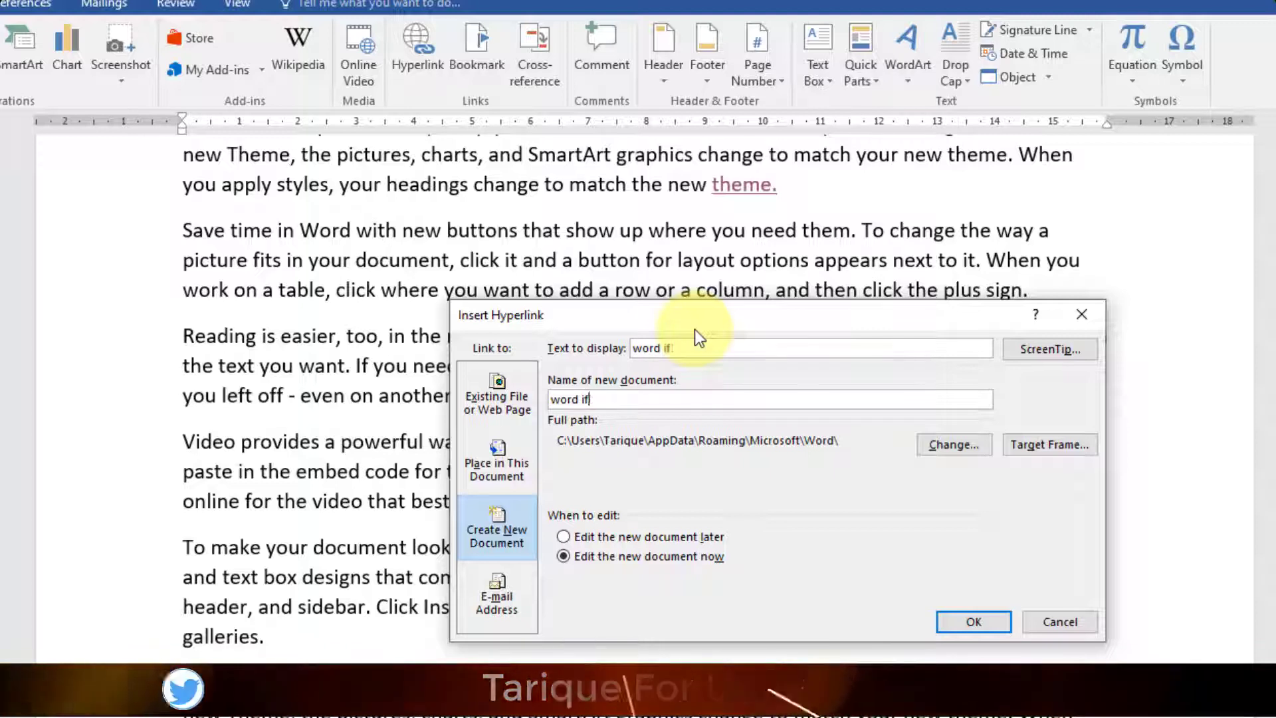
{"action": "type", "text": "file"}
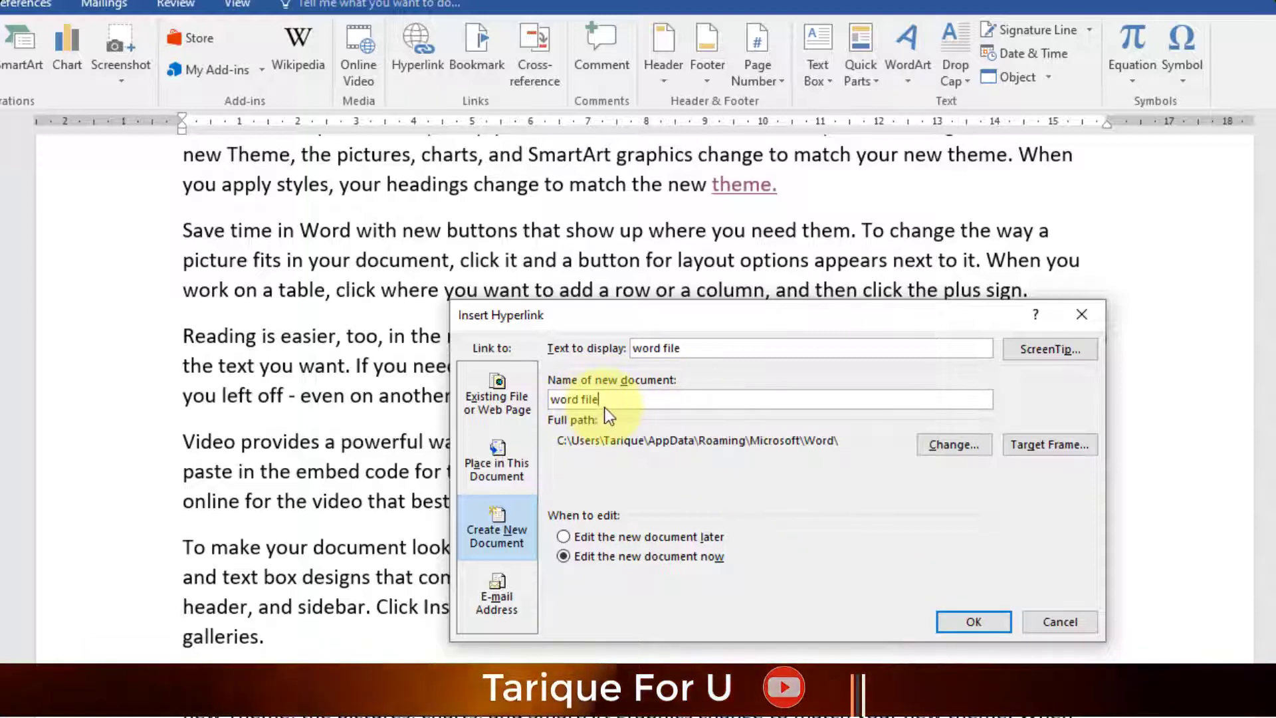
{"action": "left_click", "coordinate": [562, 535]}
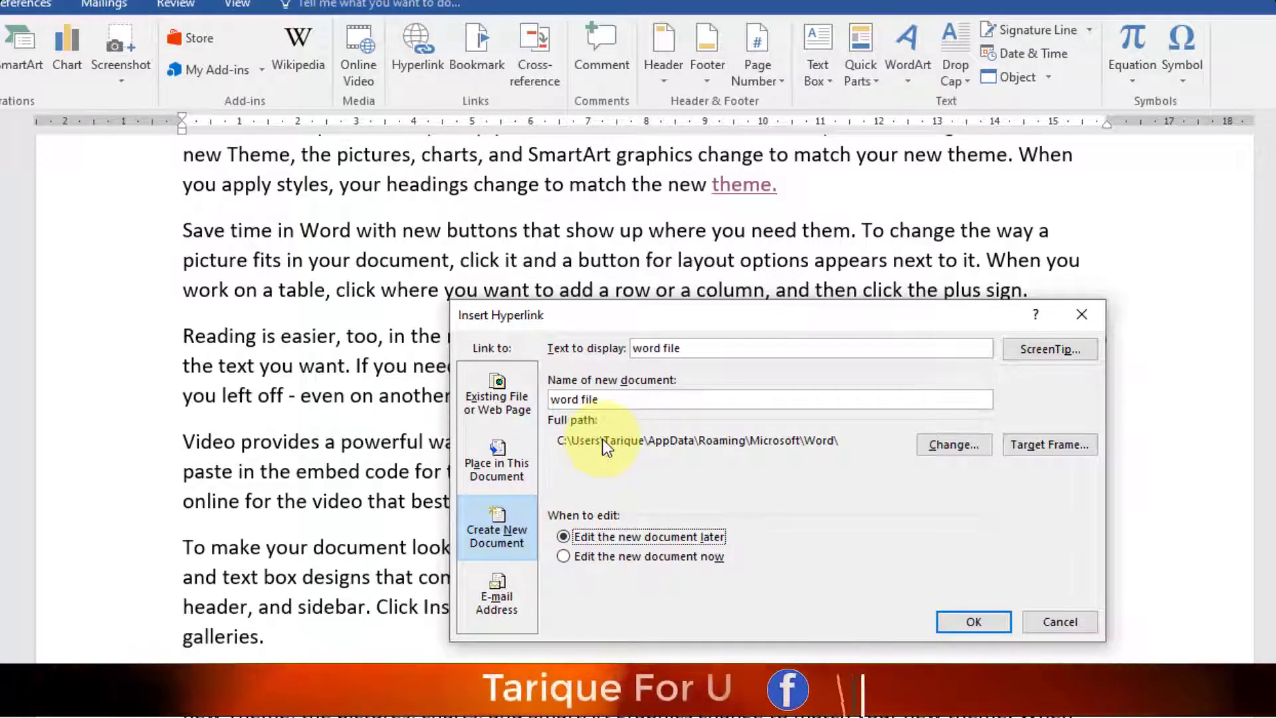
{"action": "left_click", "coordinate": [568, 555]}
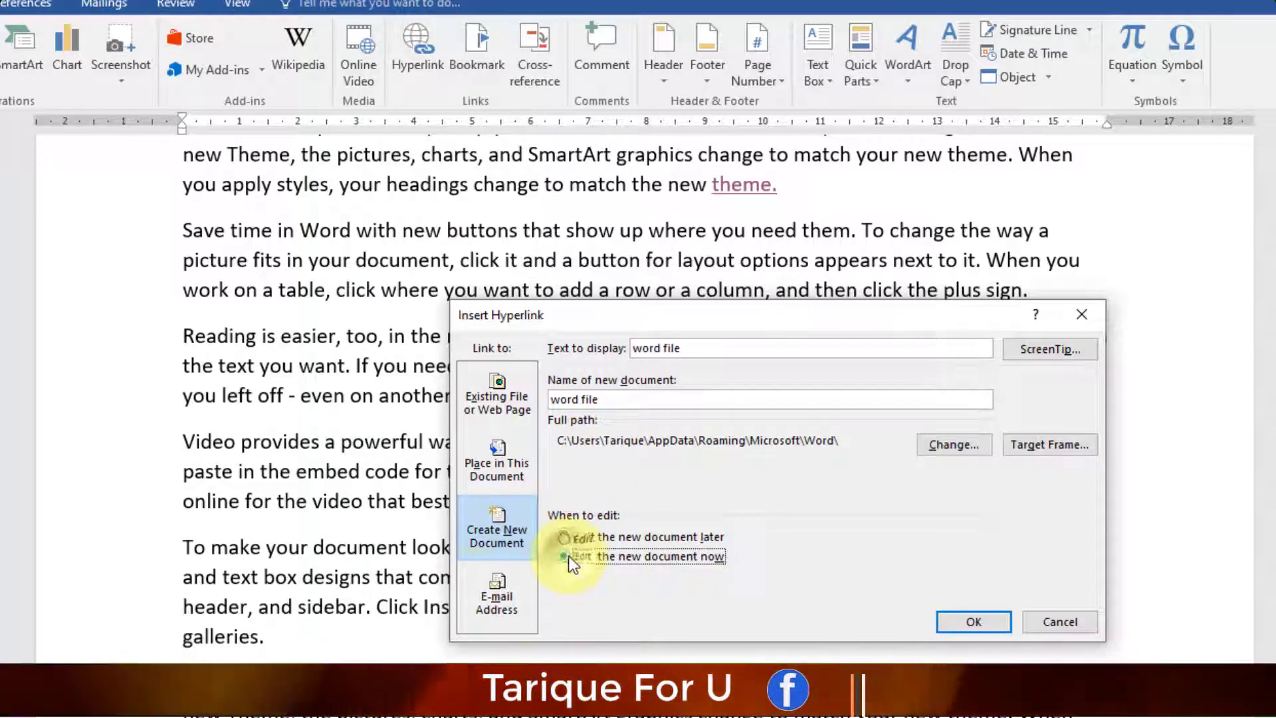
{"action": "left_click", "coordinate": [974, 620]}
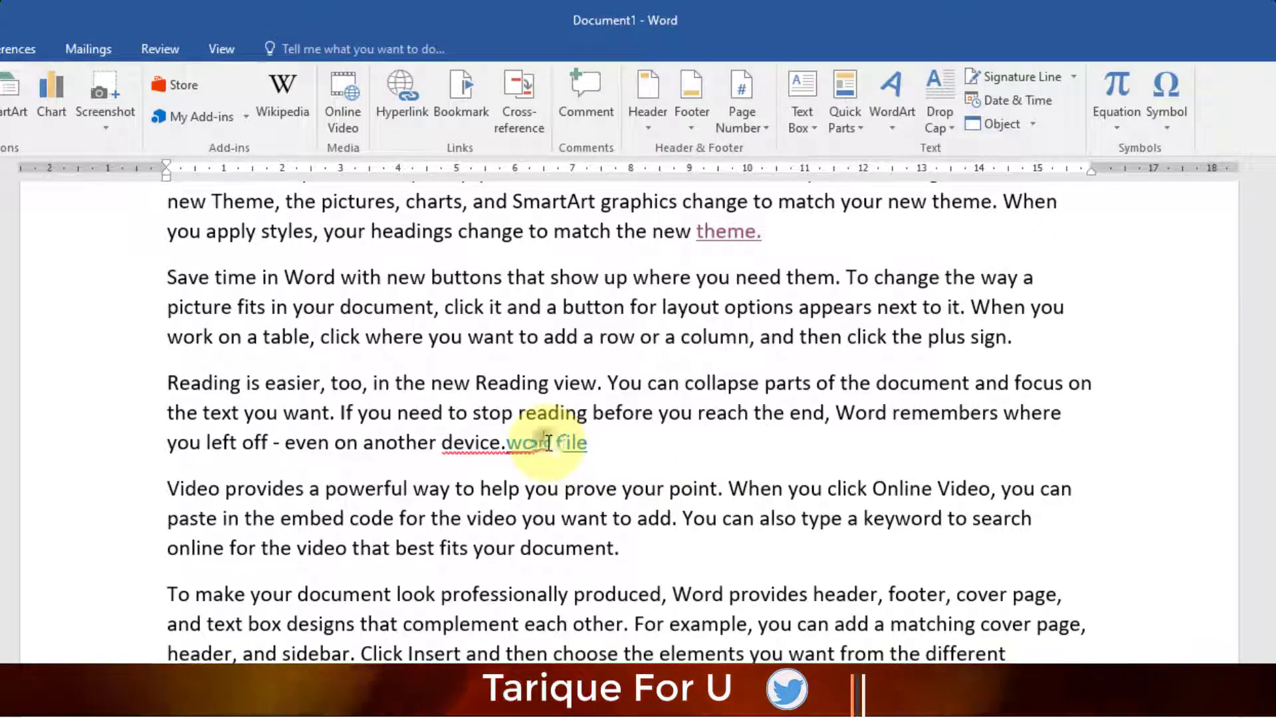
- Remove the 'word file' hyperlink and delete its text
{"action": "right_click", "coordinate": [547, 441]}
{"action": "left_click", "coordinate": [578, 618]}
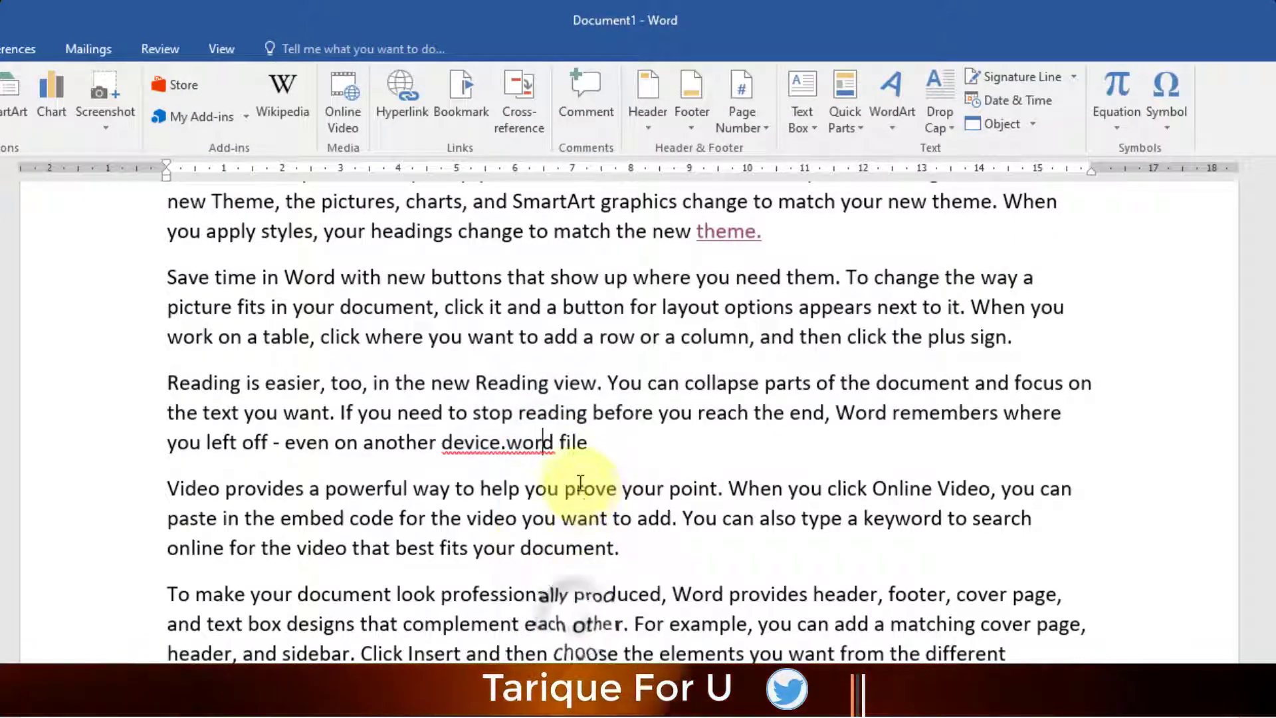
{"action": "left_click_drag", "start_coordinate": [587, 442], "coordinate": [508, 444]}
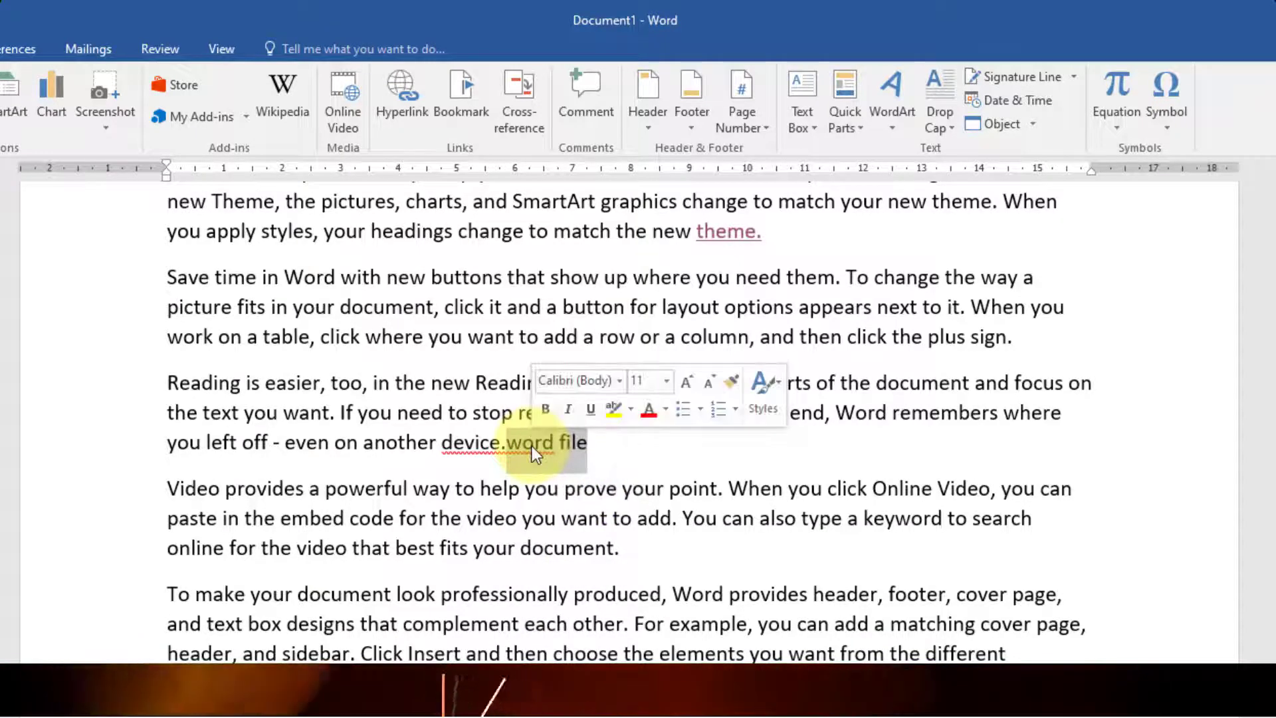
{"action": "key", "text": "BackSpace"}
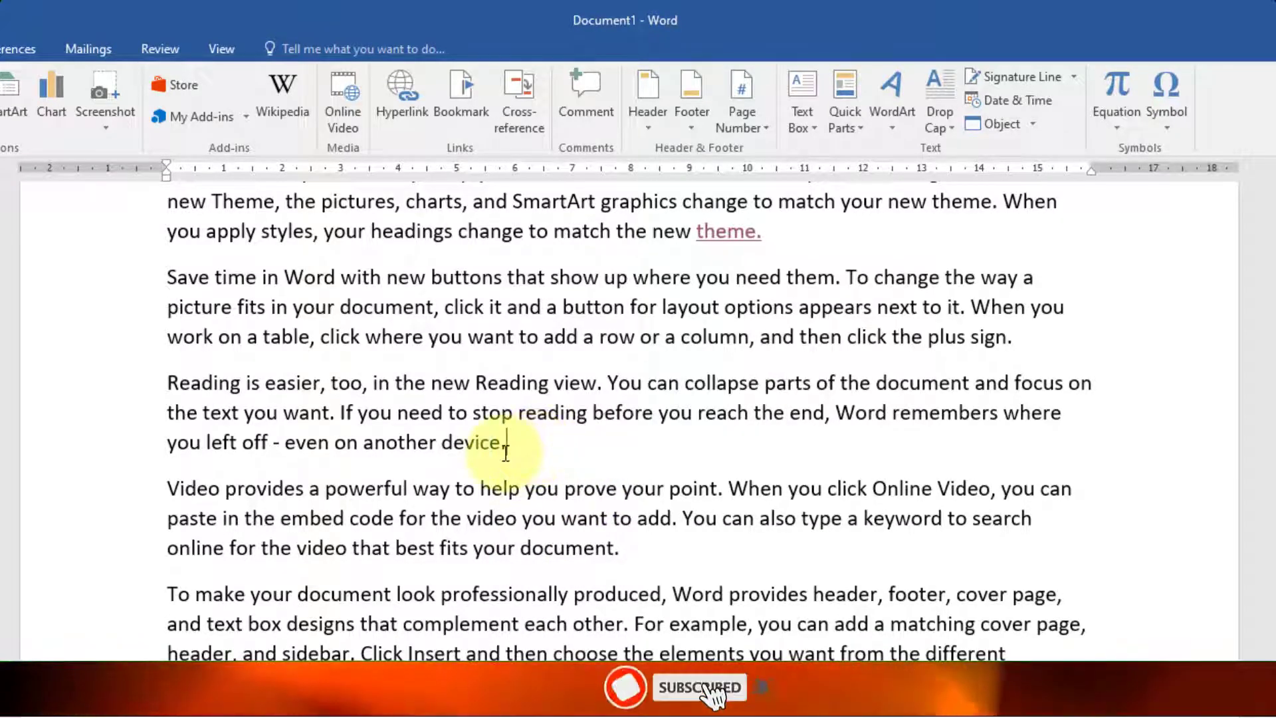
- Link the word device to a new document named demo, set to be edited later
{"action": "left_click_drag", "start_coordinate": [501, 442], "coordinate": [444, 442]}
{"action": "left_click", "coordinate": [394, 103]}
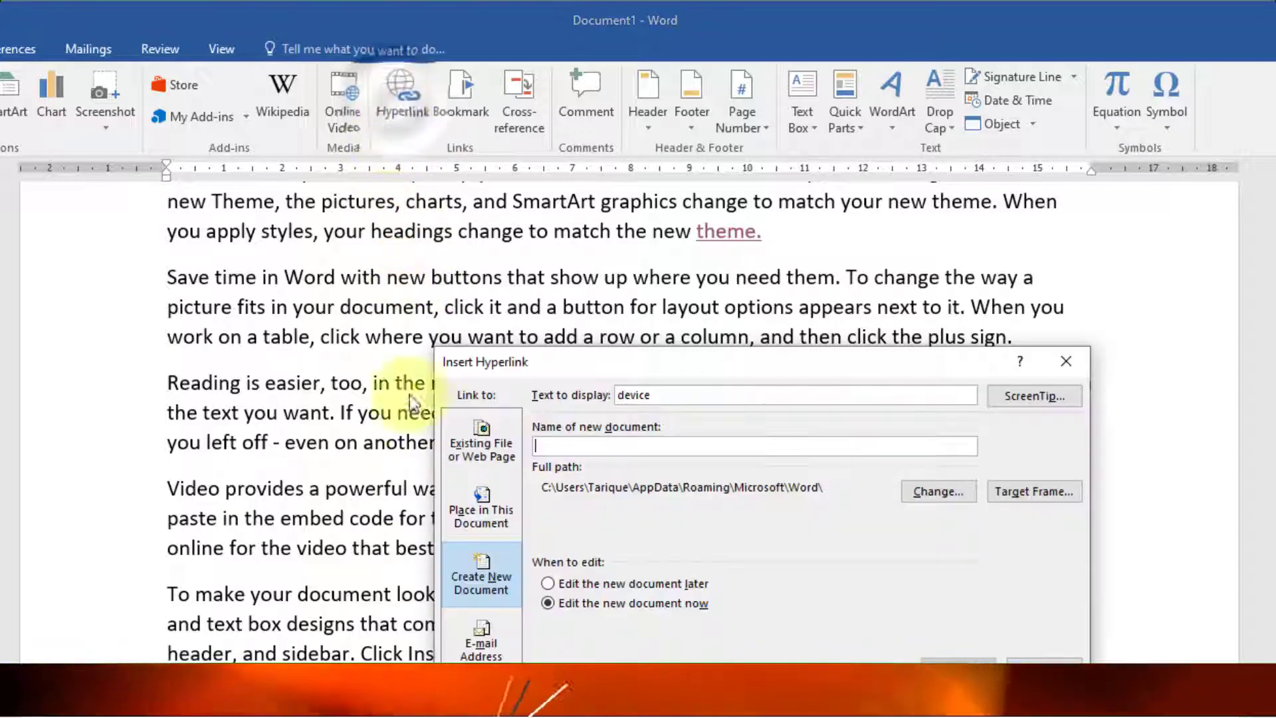
{"action": "left_click", "coordinate": [555, 583]}
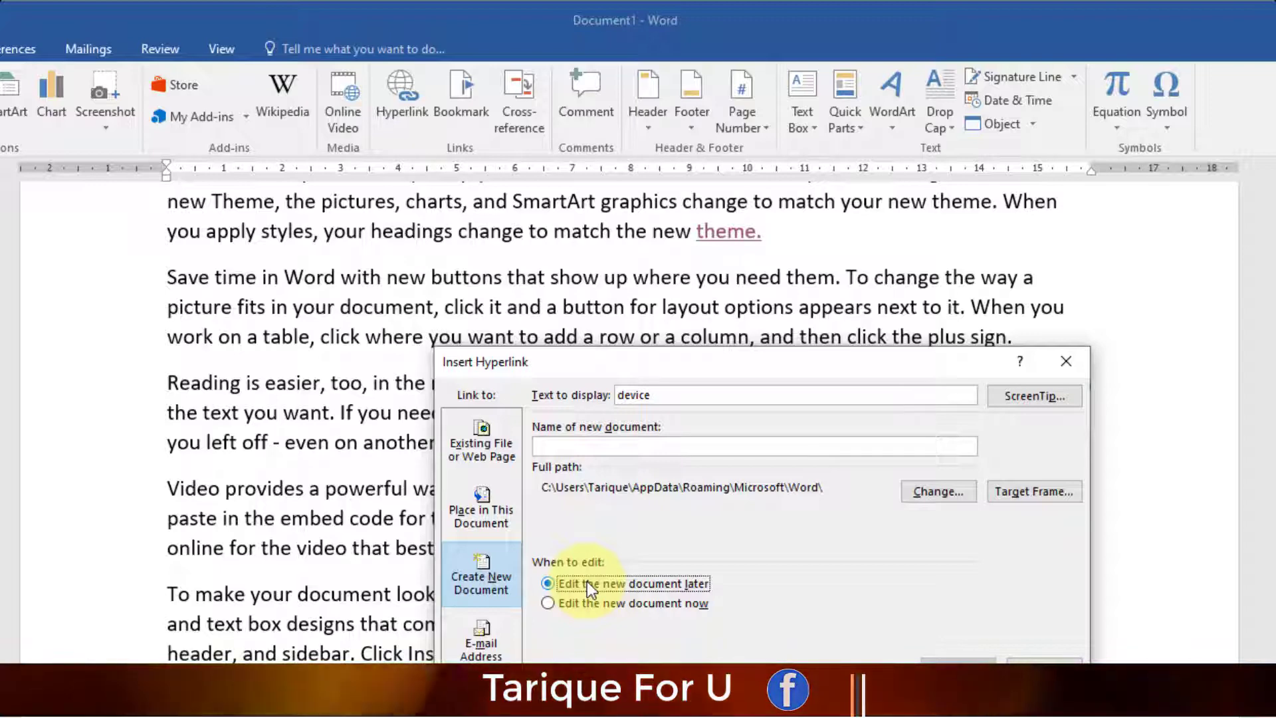
{"action": "left_click", "coordinate": [565, 446]}
{"action": "type", "text": "demo"}
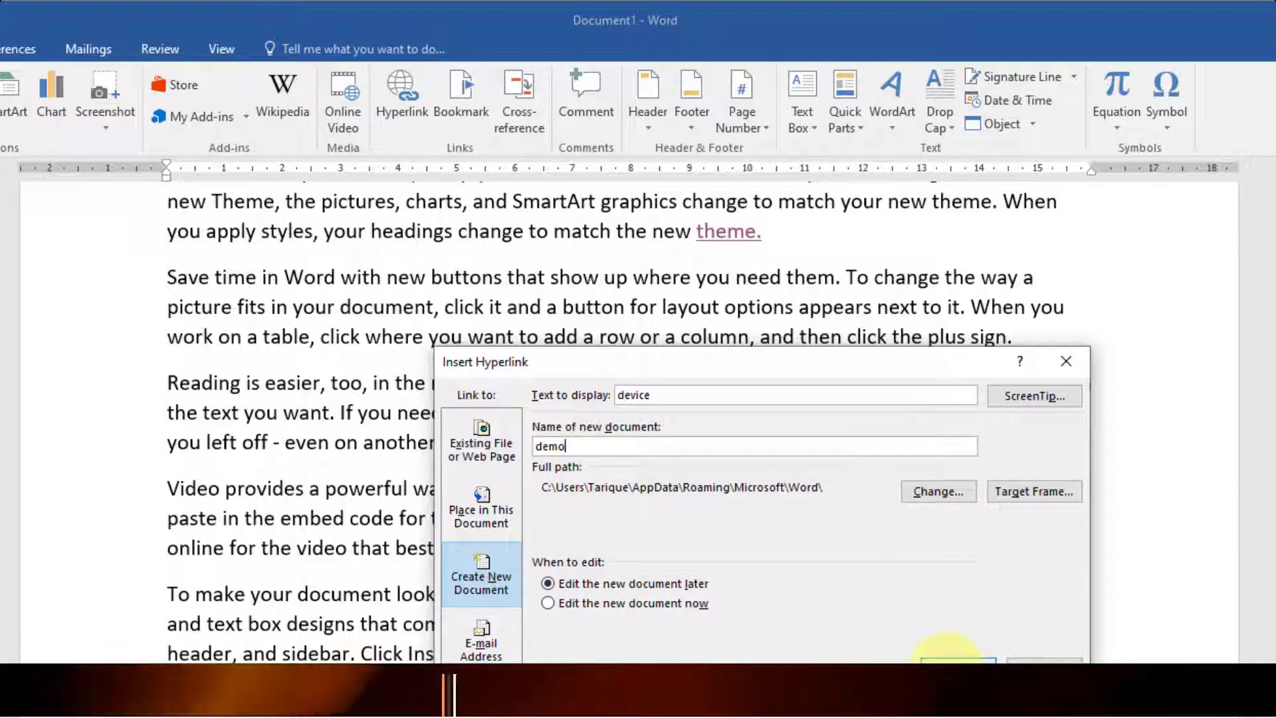
{"action": "left_click", "coordinate": [950, 662]}
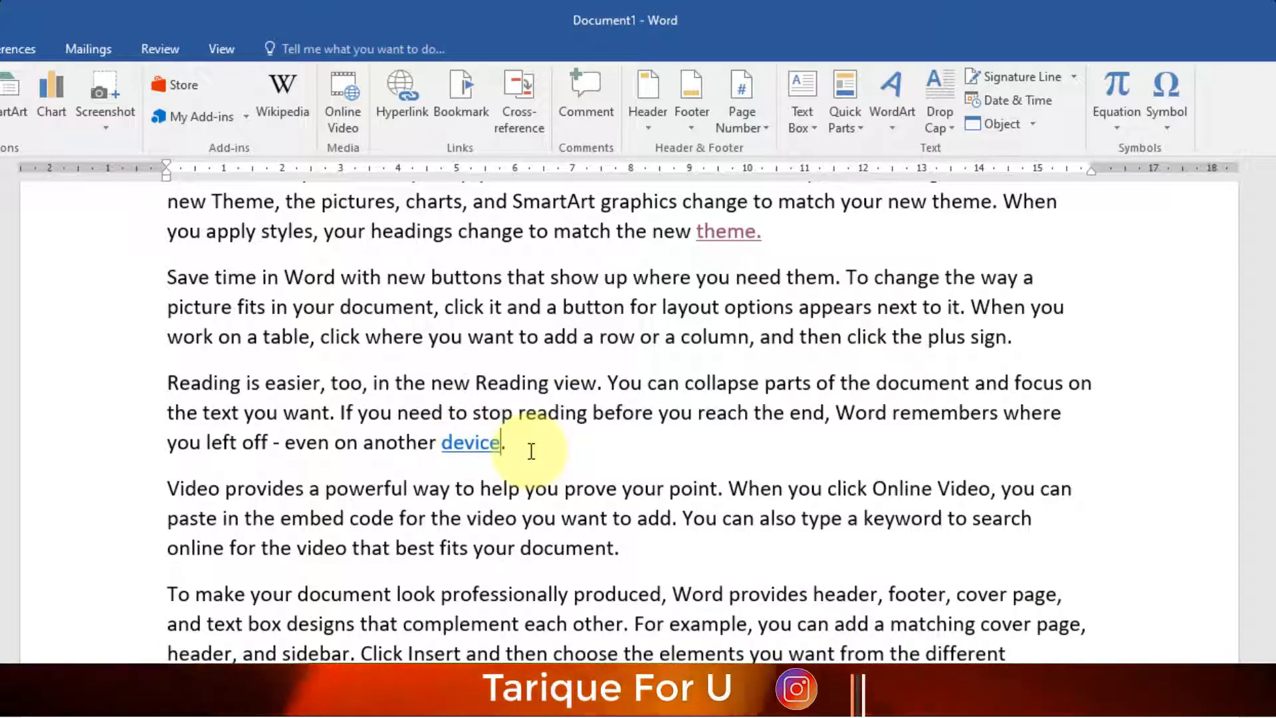
{"action": "mouse_move", "coordinate": [477, 454]}
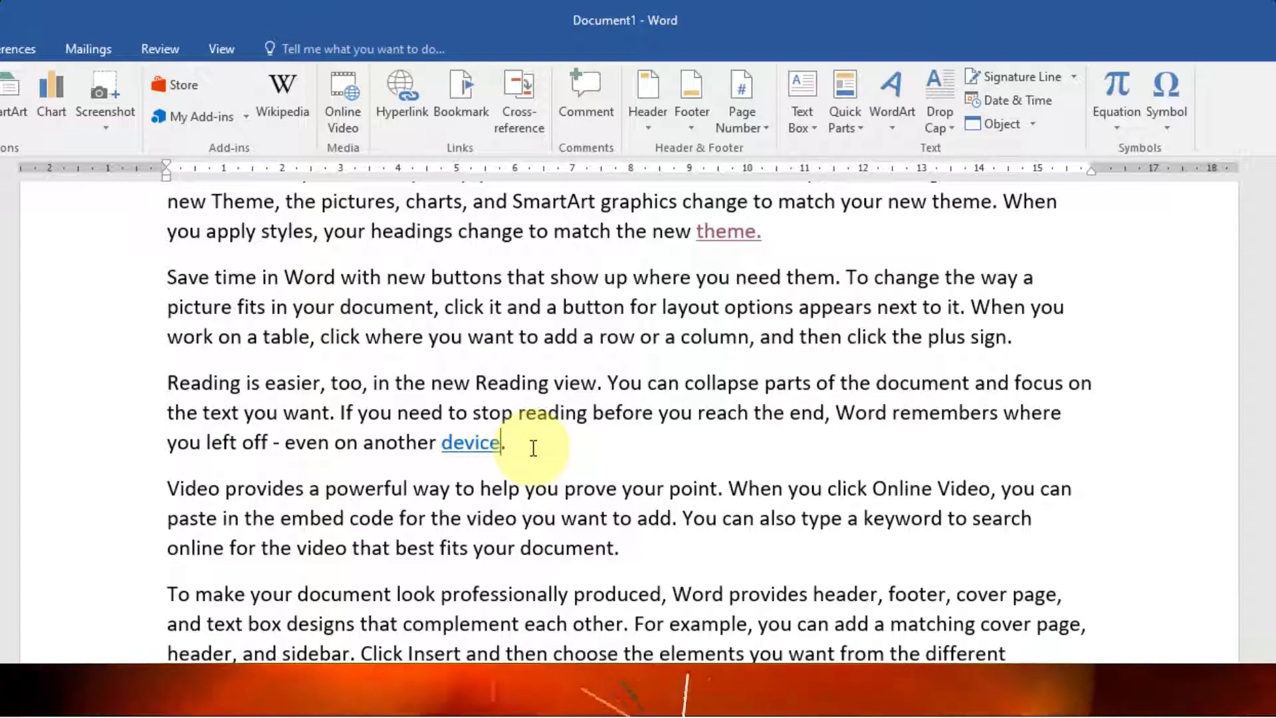
- Follow the device link and allow the security notice to open the demo document
{"action": "left_click", "coordinate": [479, 447], "text": "ctrl"}
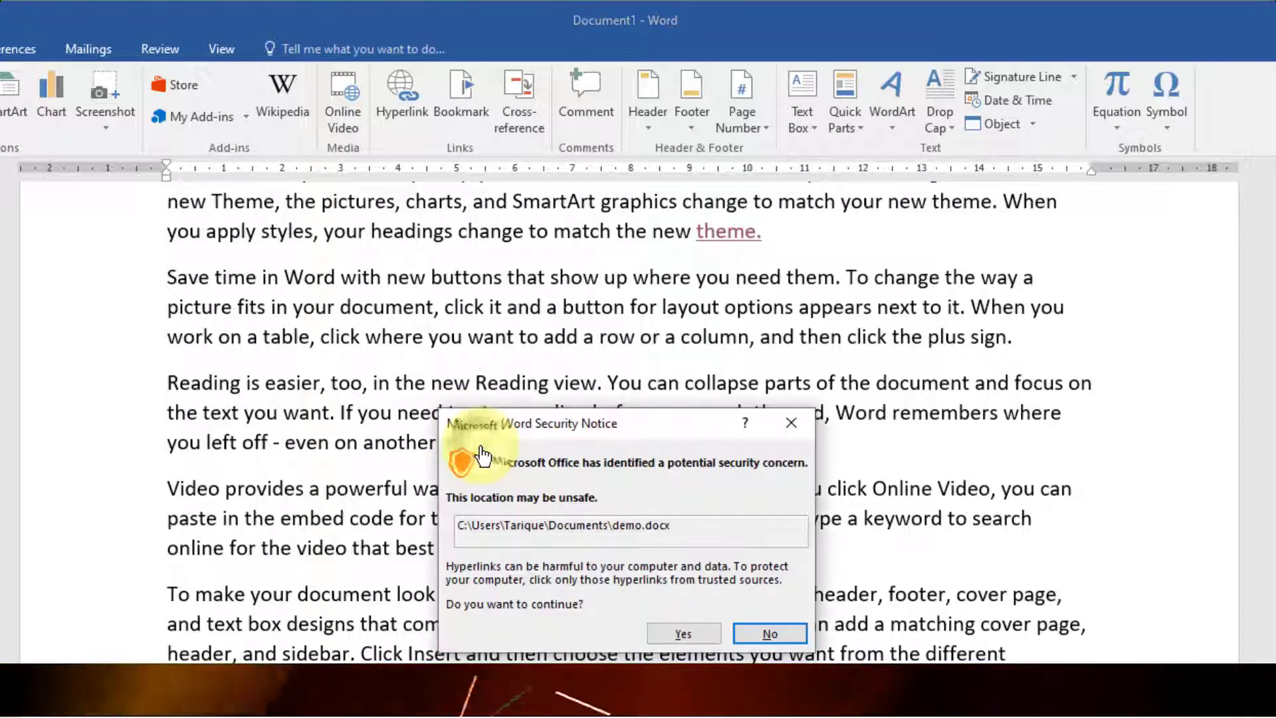
{"action": "left_click", "coordinate": [665, 633]}
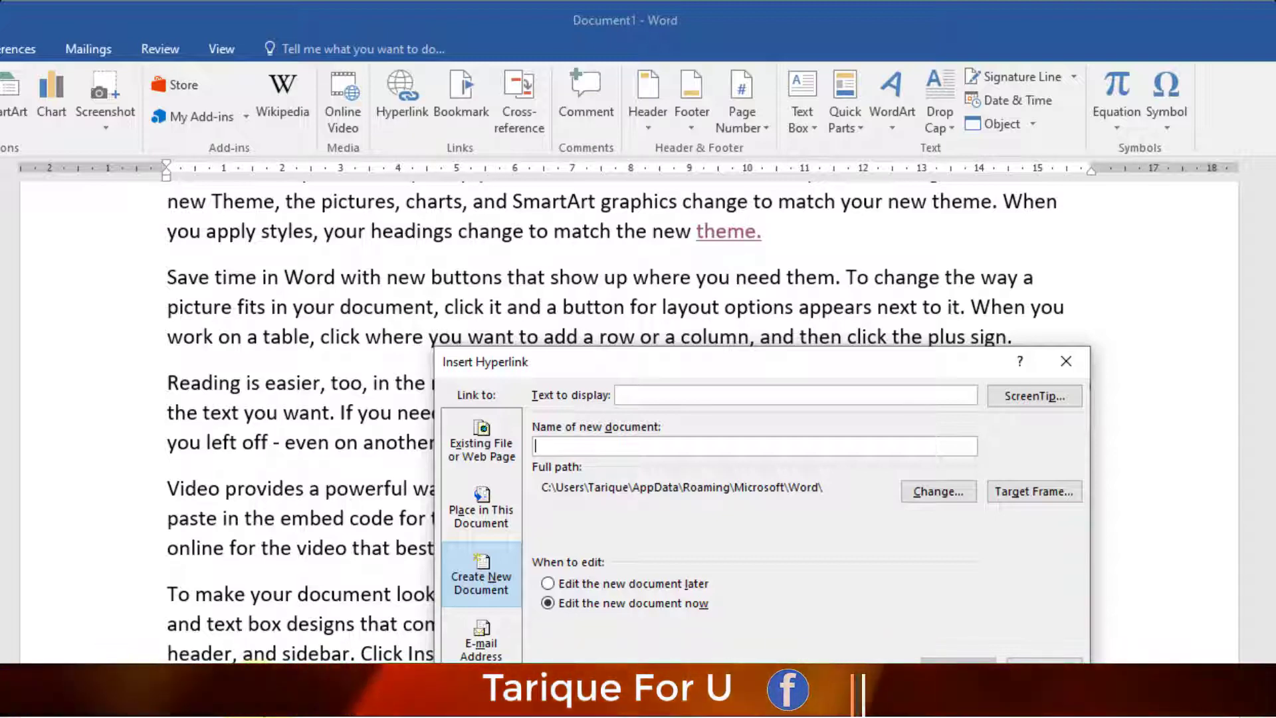
- Add an e-mail link with subject 'DCA course' after galleries., then start a new paragraph after Themes
{"action": "left_click", "coordinate": [1066, 359]}
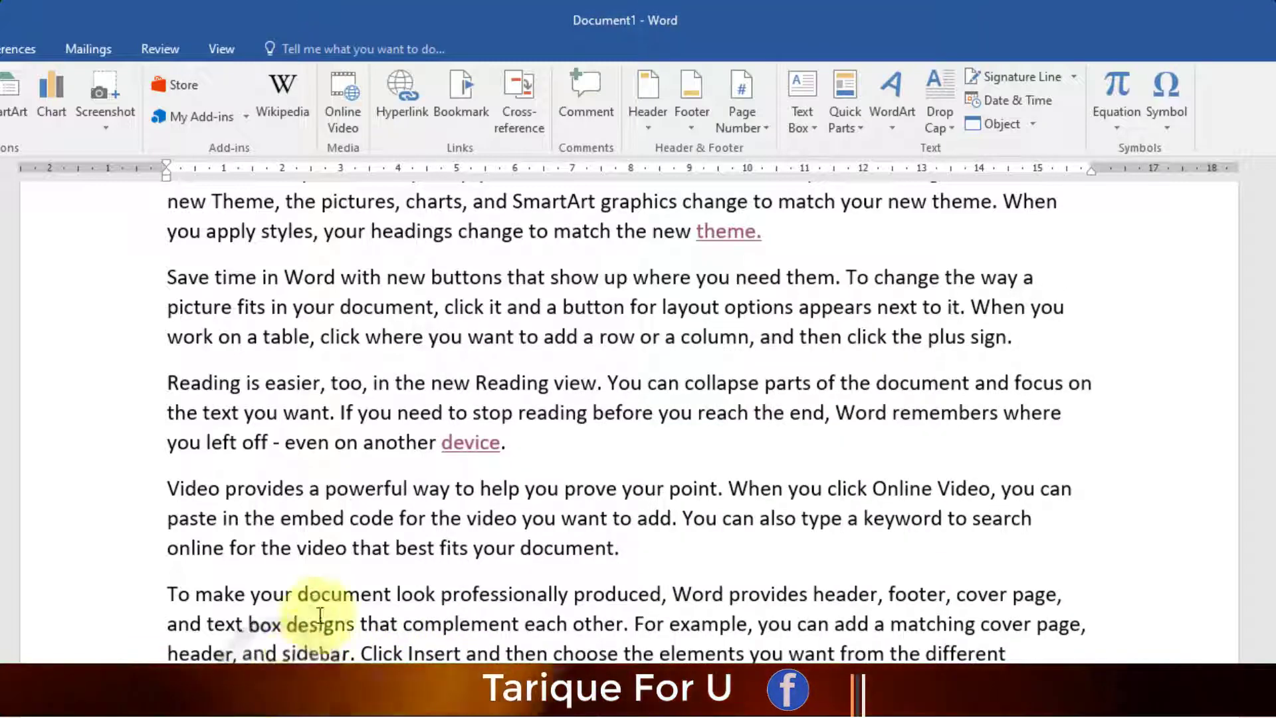
{"action": "left_click", "coordinate": [397, 103]}
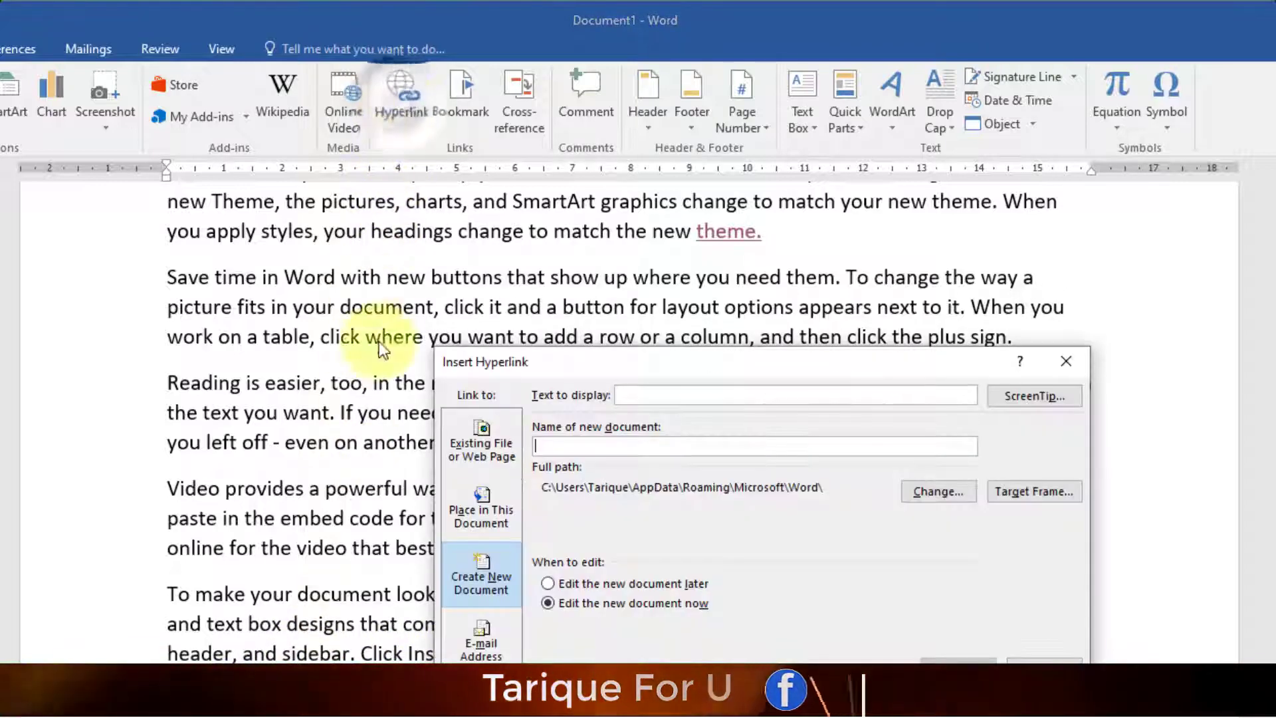
{"action": "left_click", "coordinate": [480, 648]}
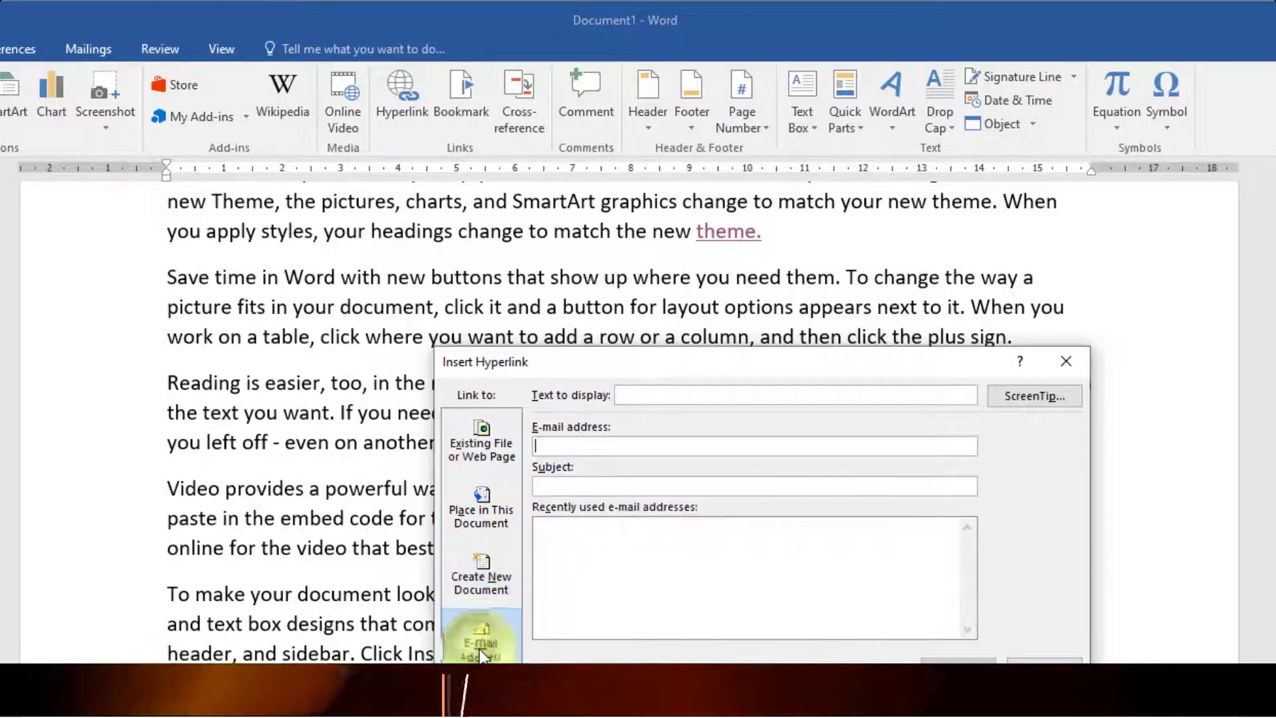
{"action": "left_click", "coordinate": [580, 451]}
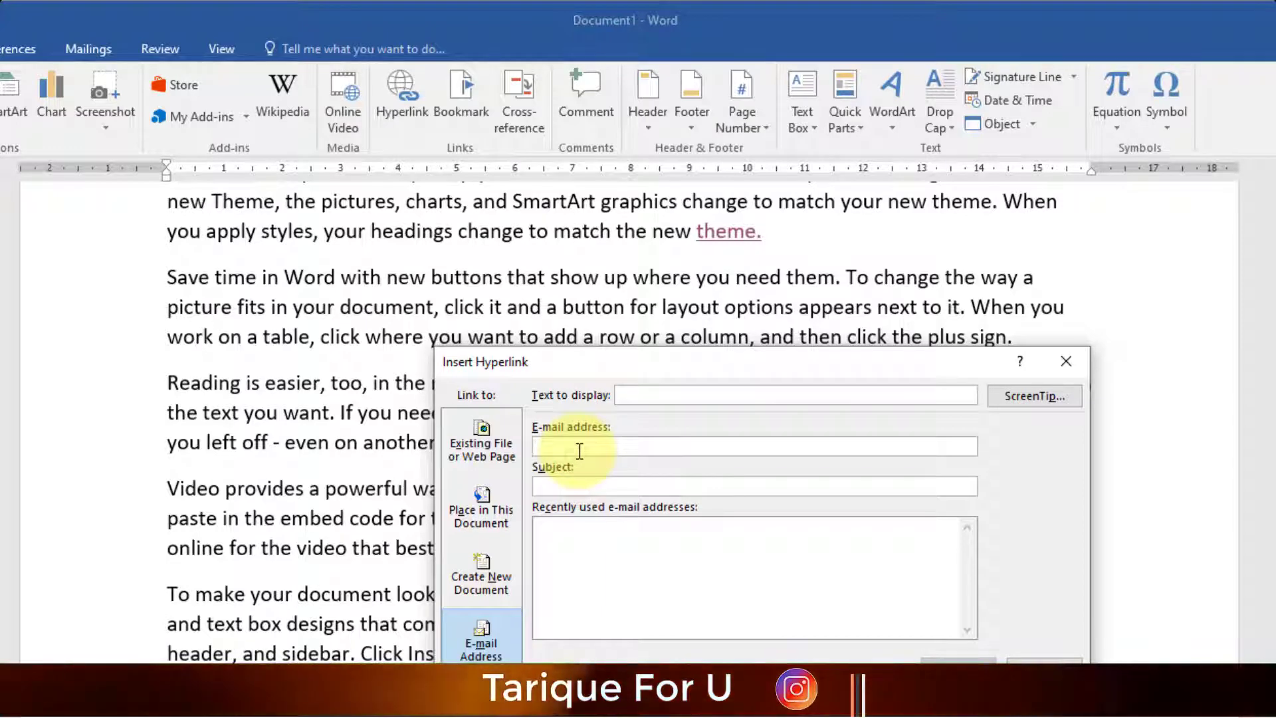
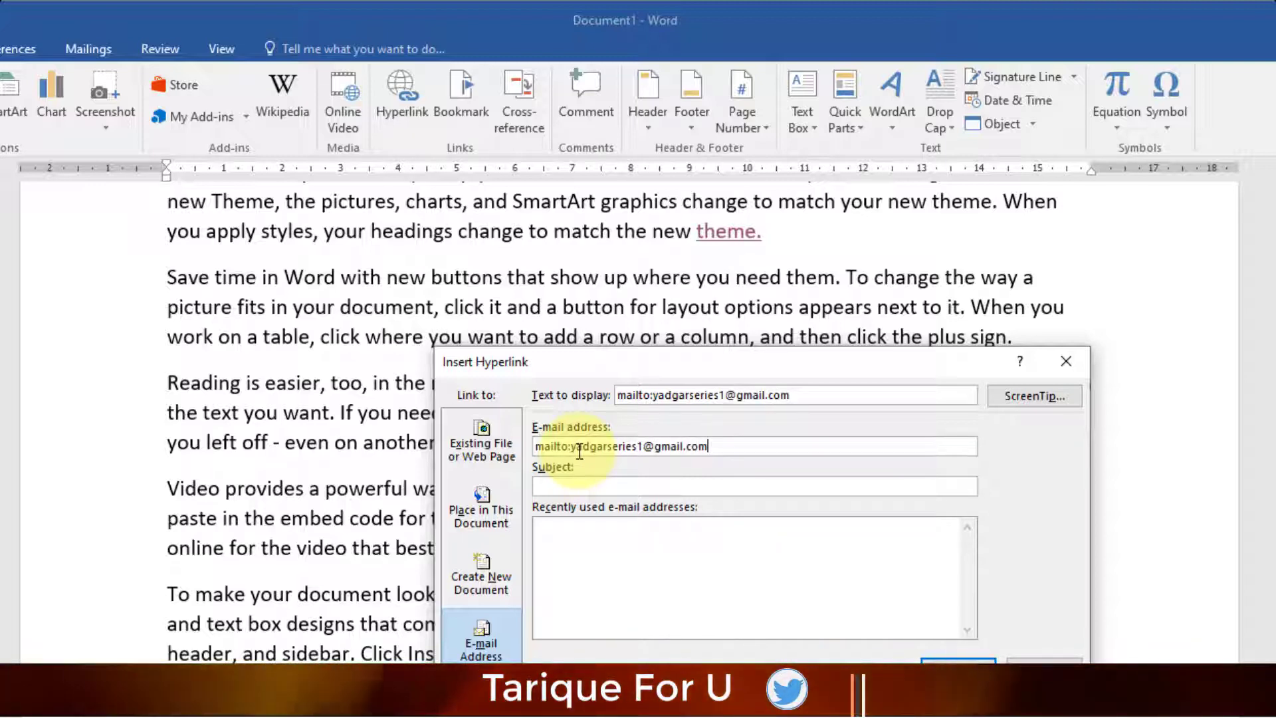
{"action": "left_click", "coordinate": [553, 485]}
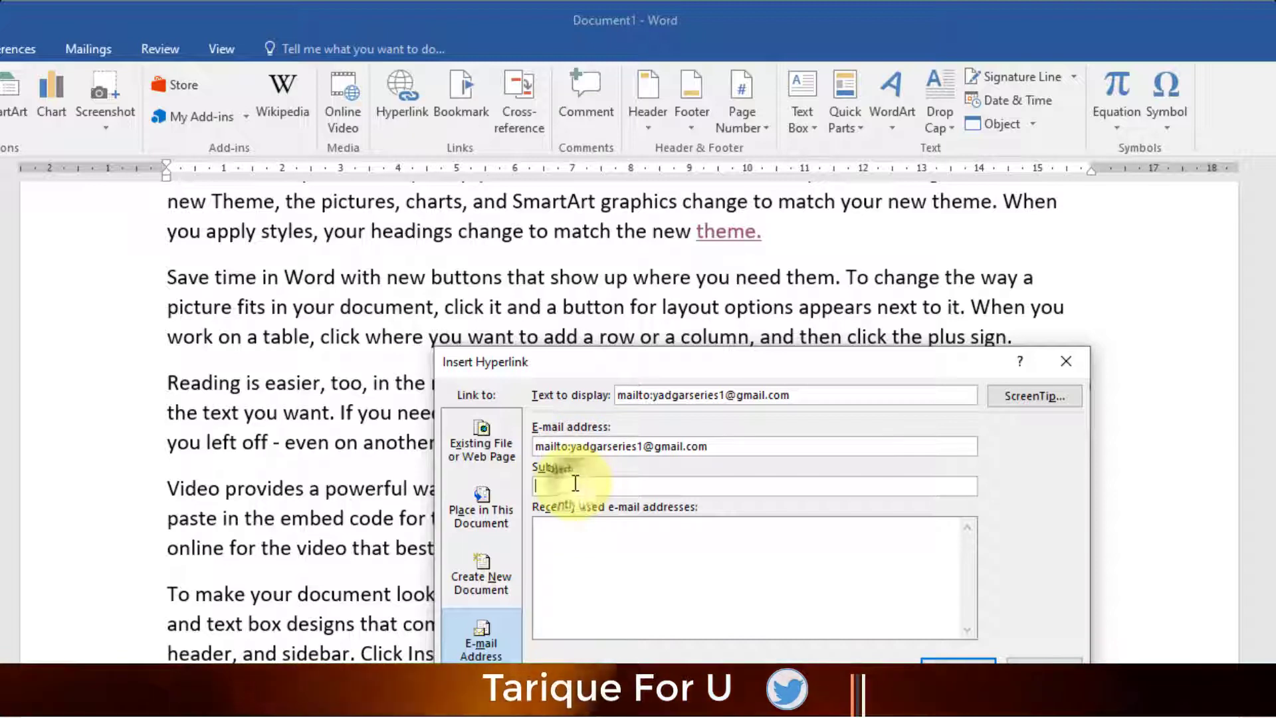
{"action": "left_click", "coordinate": [575, 483]}
{"action": "type", "text": "D"}
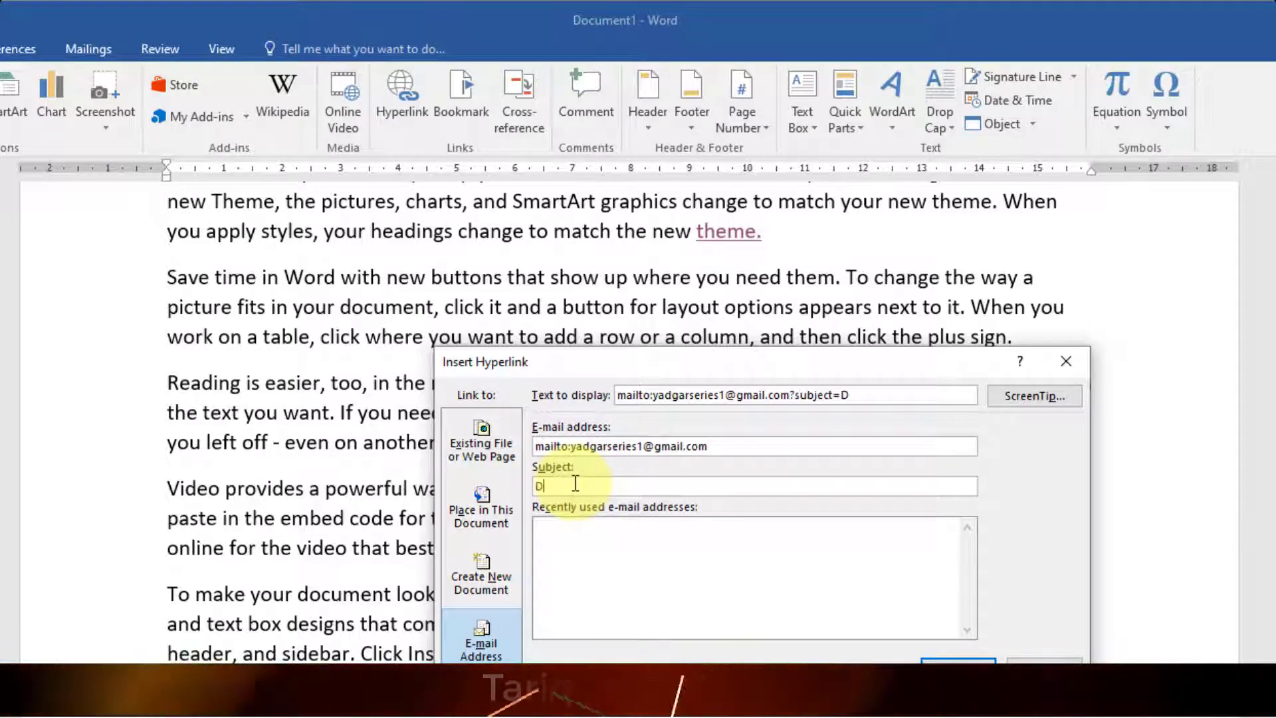
{"action": "type", "text": "CA course"}
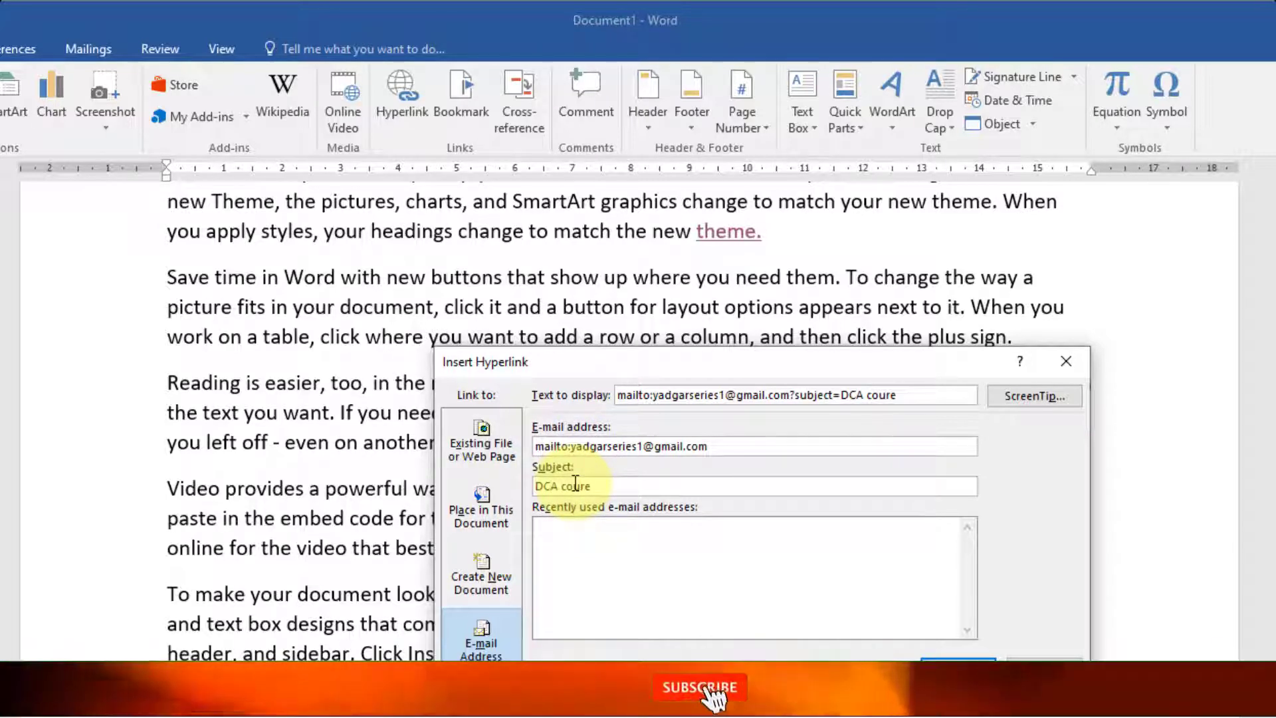
{"action": "left_click", "coordinate": [581, 544]}
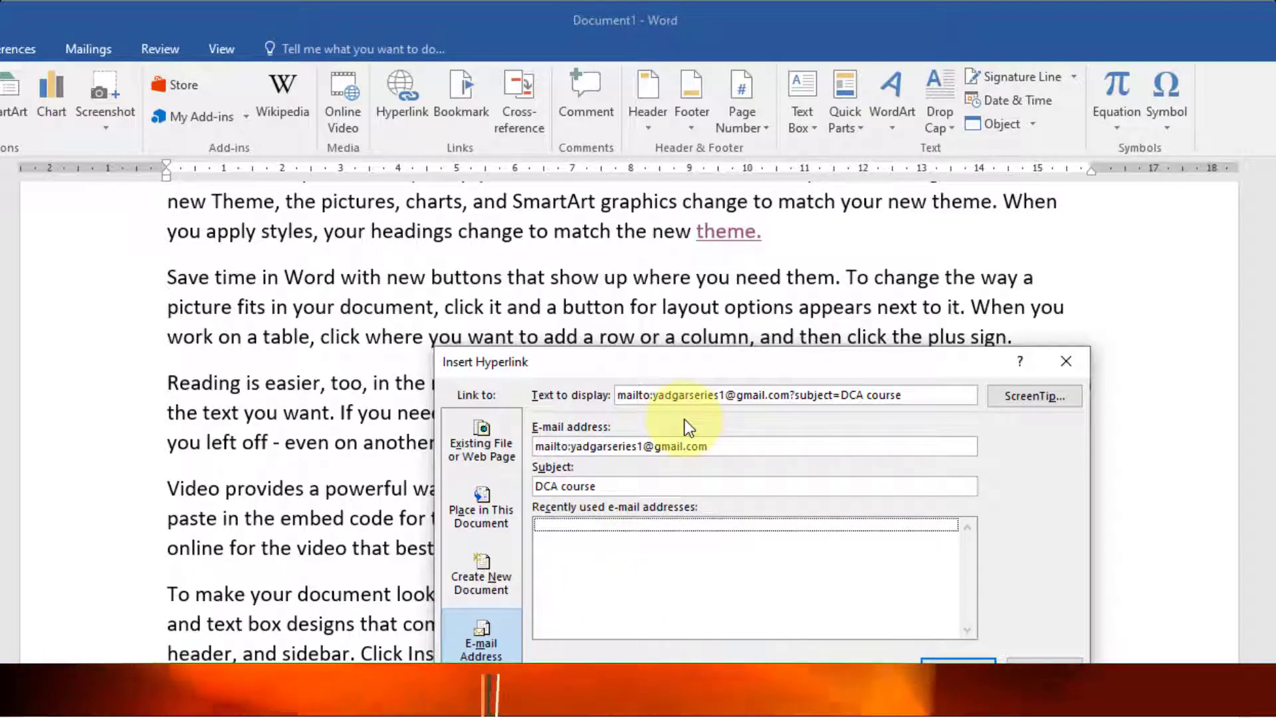
{"action": "left_click", "coordinate": [957, 665]}
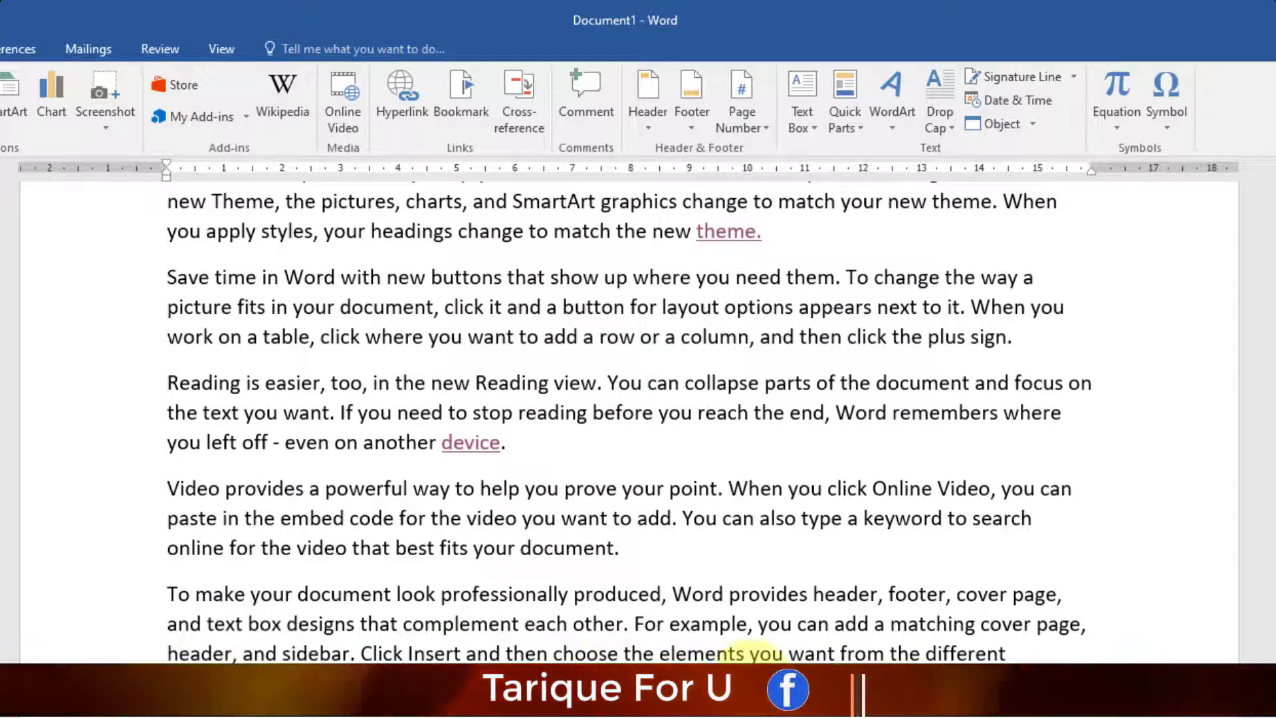
{"action": "double_click", "coordinate": [758, 653]}
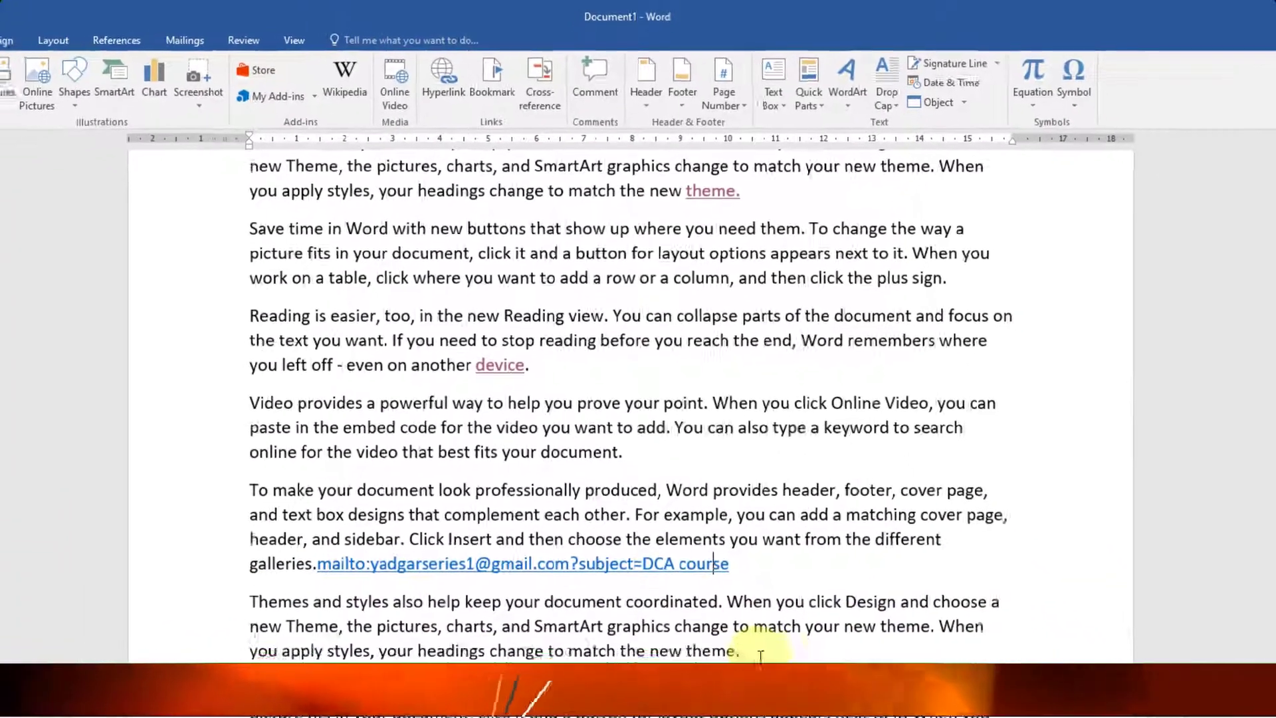
{"action": "key", "text": "Return"}
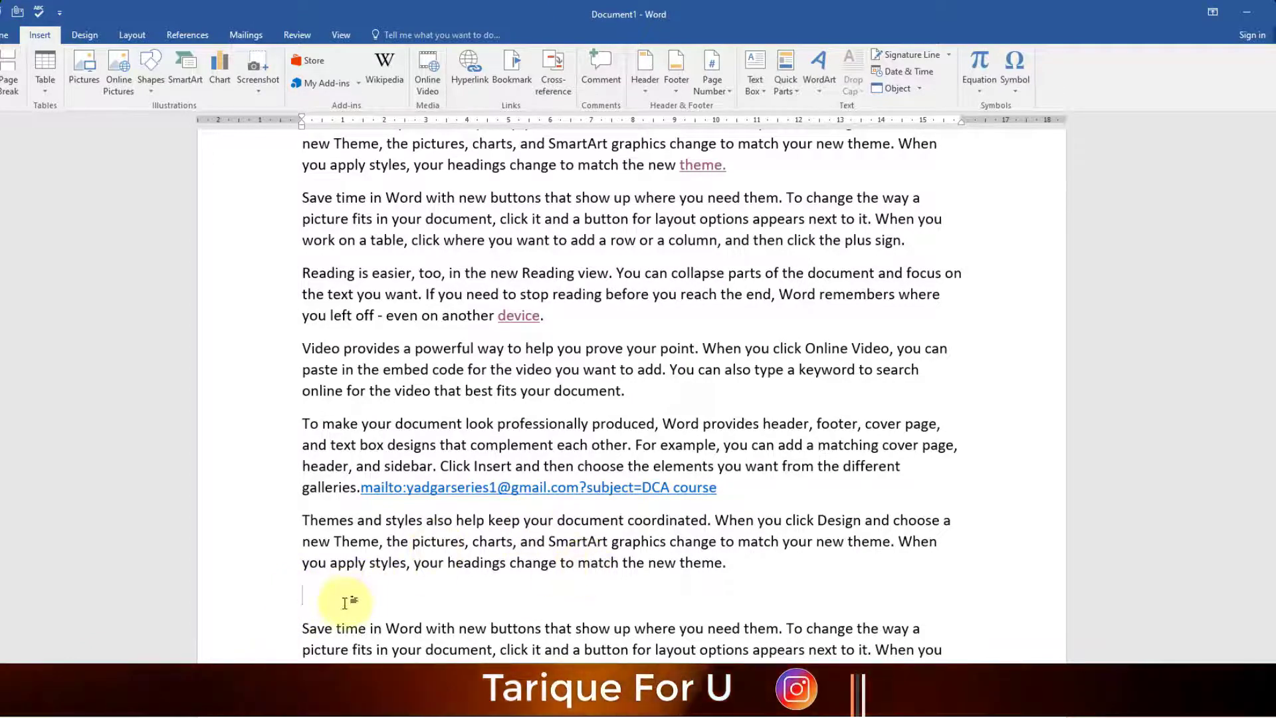
- Insert a 'send mail' e-mail link with subject DCA in the empty paragraph, then follow it to test
{"action": "left_click", "coordinate": [470, 67]}
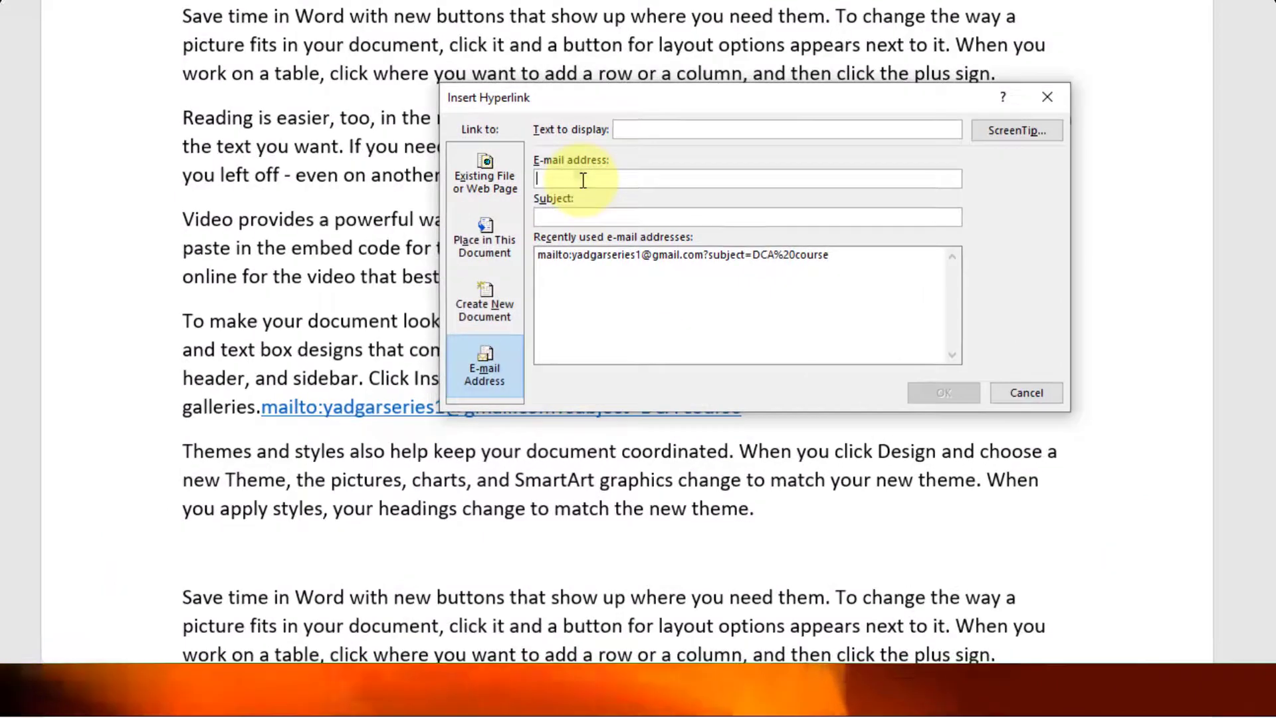
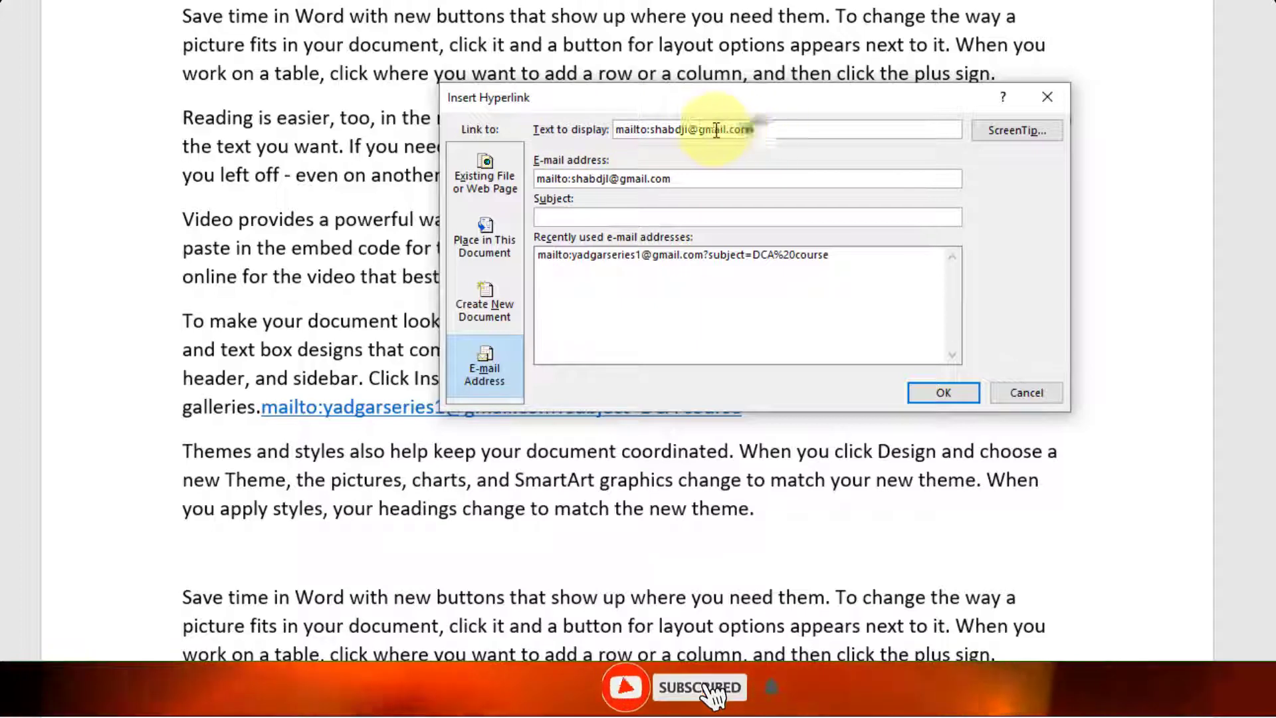
{"action": "left_click_drag", "start_coordinate": [754, 130], "coordinate": [602, 129]}
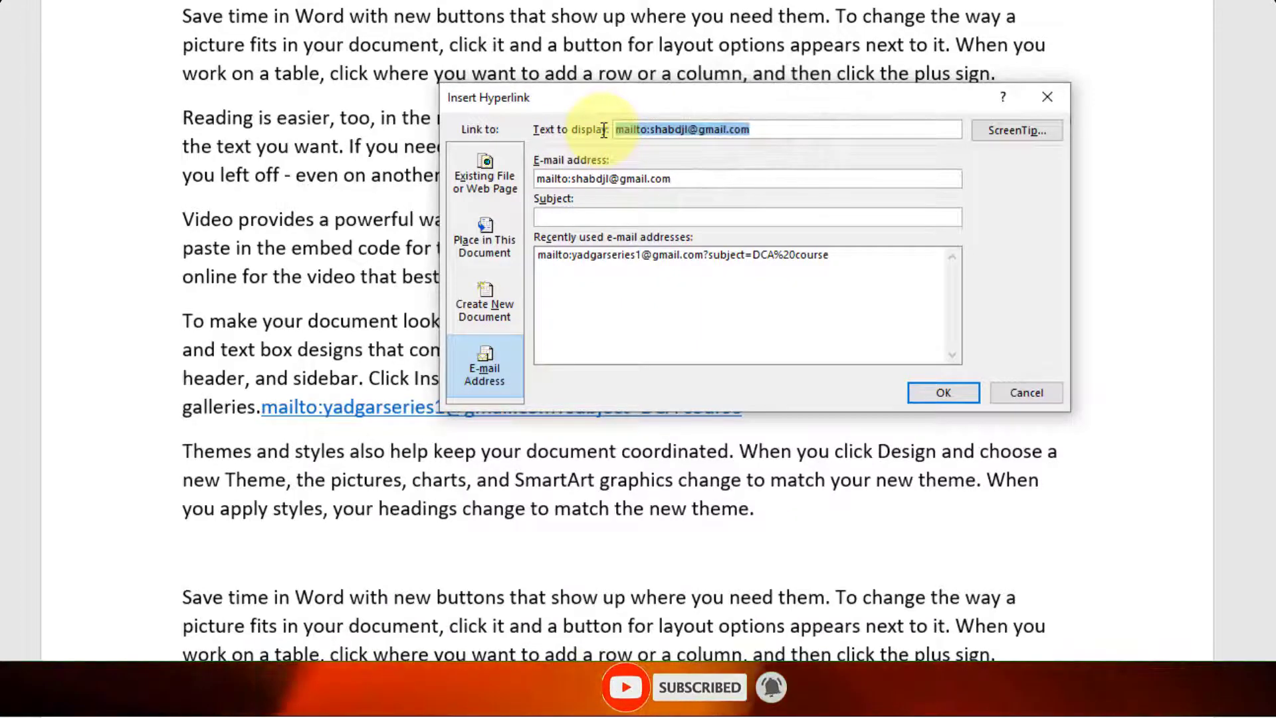
{"action": "type", "text": "send m"}
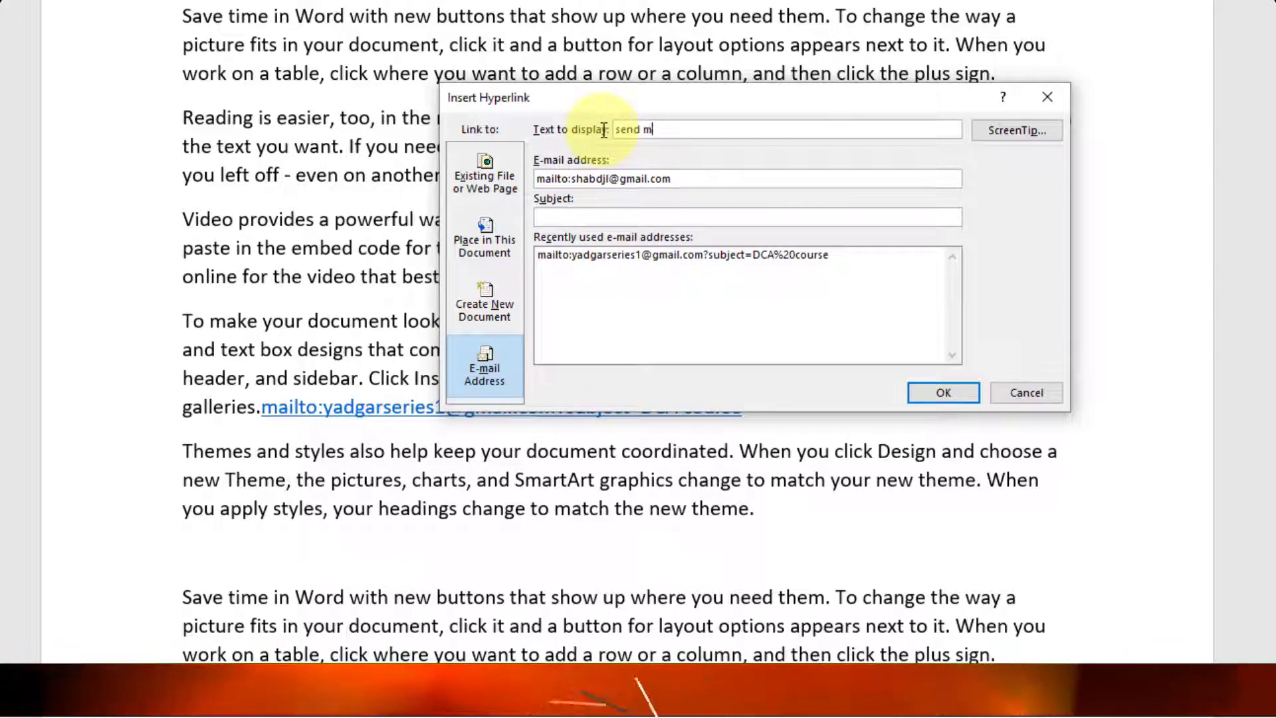
{"action": "type", "text": "ail"}
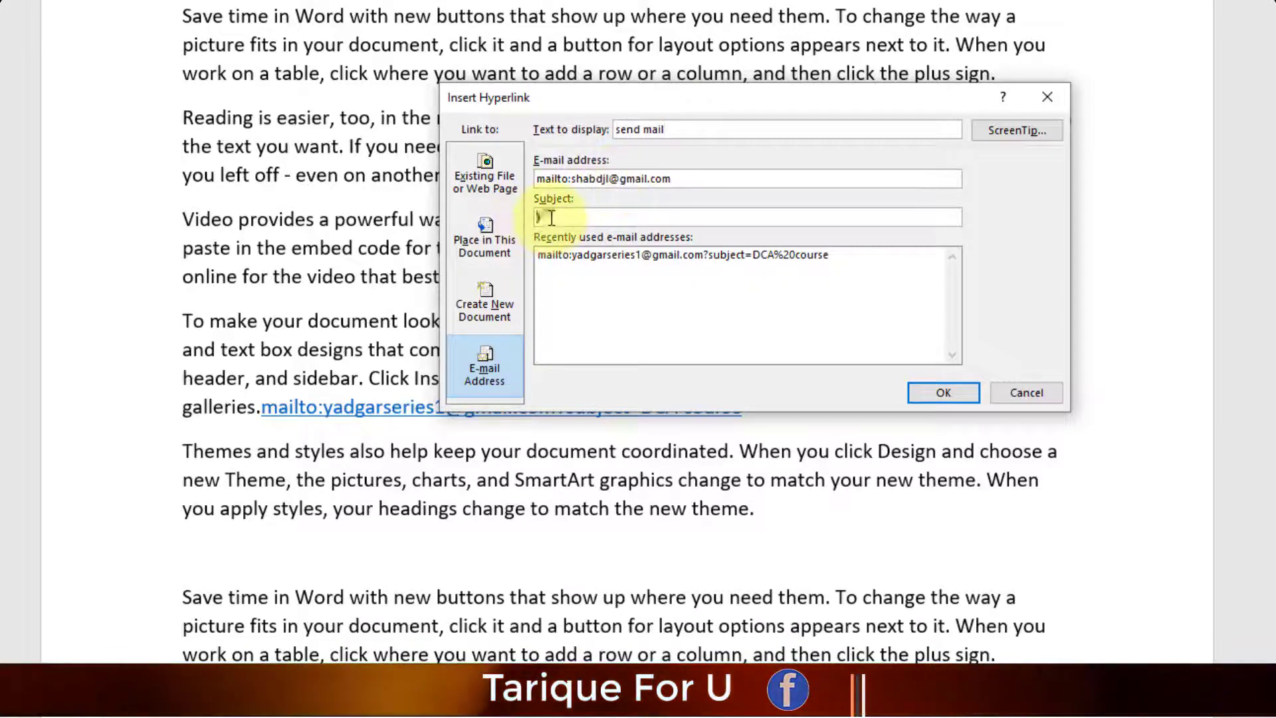
{"action": "type", "text": "DCA"}
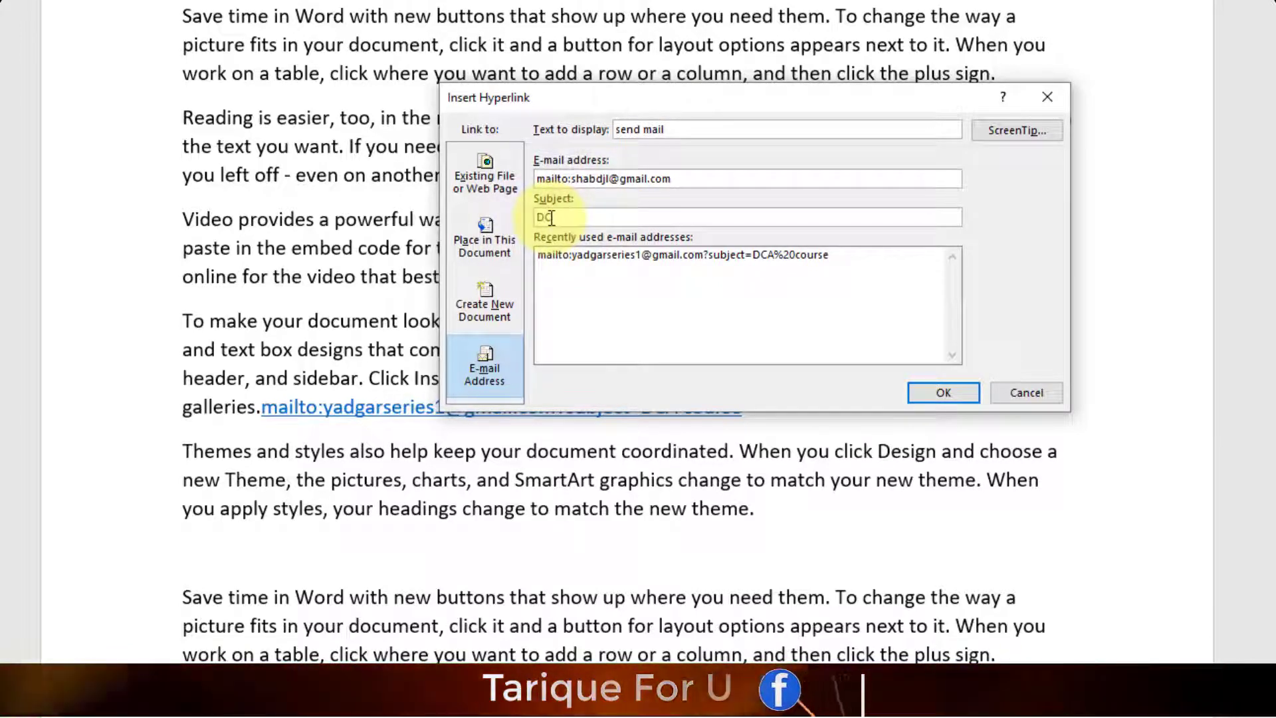
{"action": "left_click", "coordinate": [941, 394]}
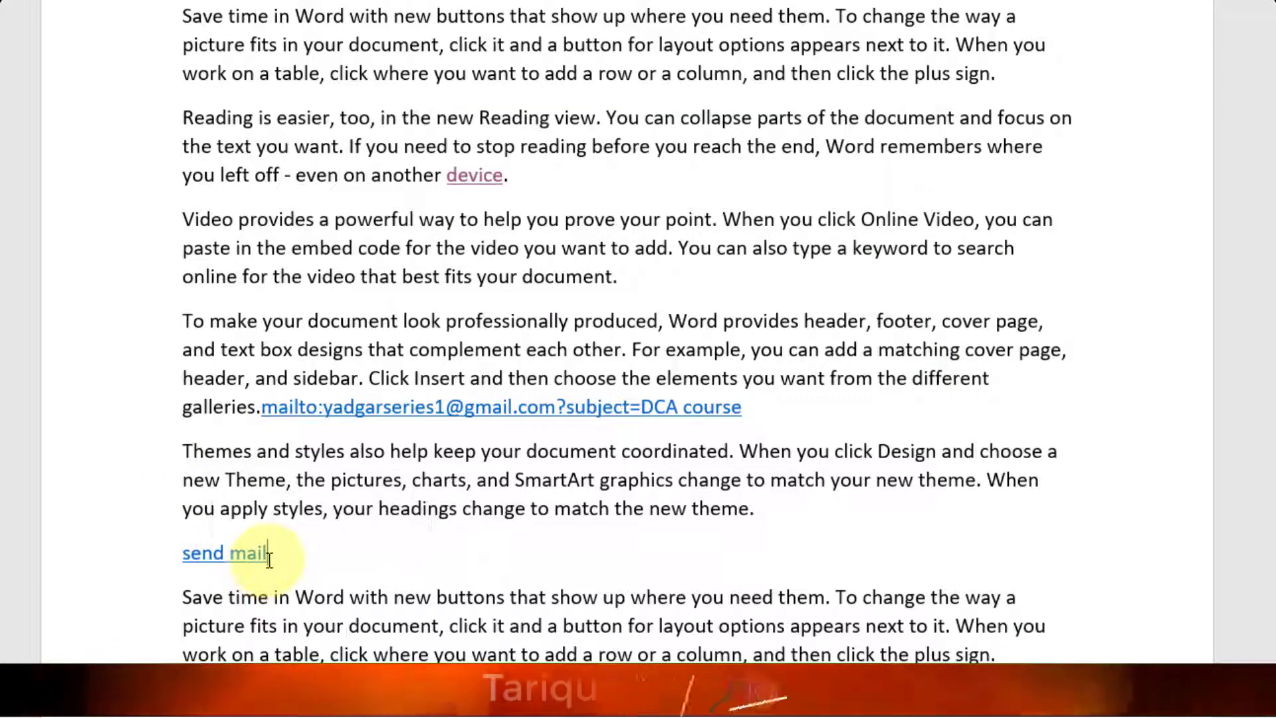
{"action": "left_click", "coordinate": [228, 558], "text": "ctrl"}
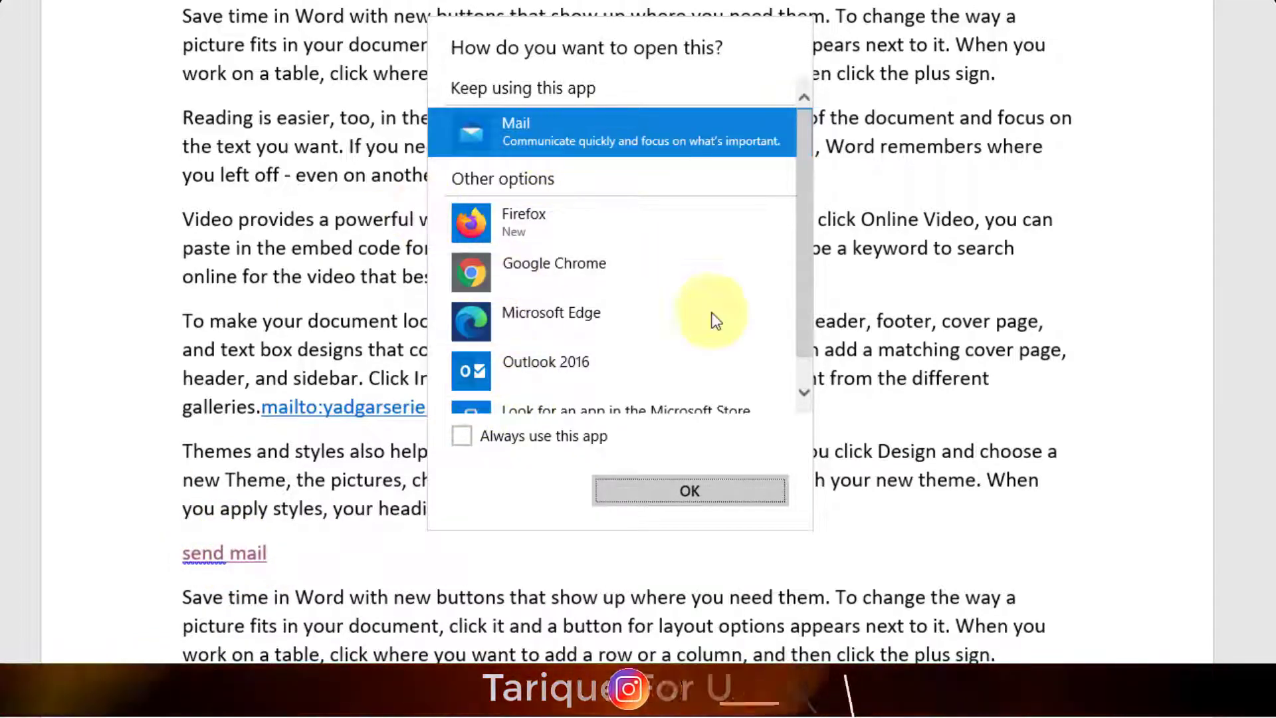
{"action": "left_click", "coordinate": [934, 338]}
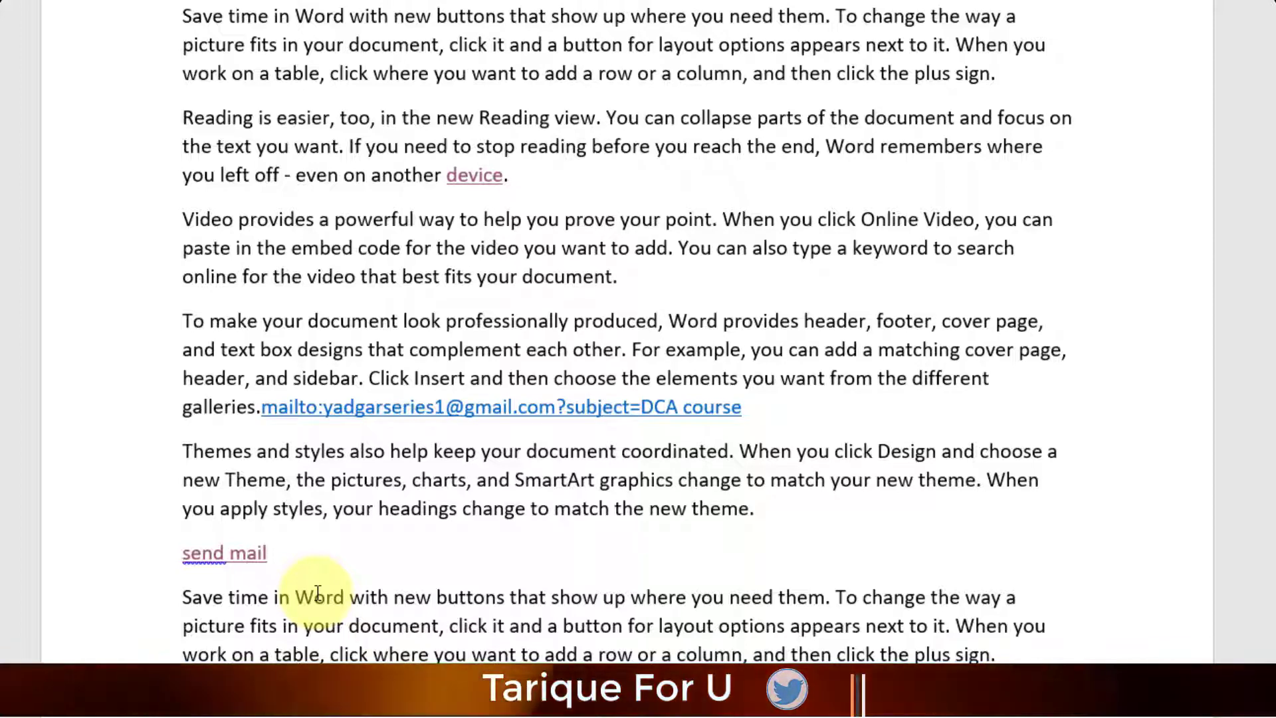
{"action": "left_click", "coordinate": [744, 407]}
{"action": "left_click_drag", "start_coordinate": [663, 412], "coordinate": [265, 412]}
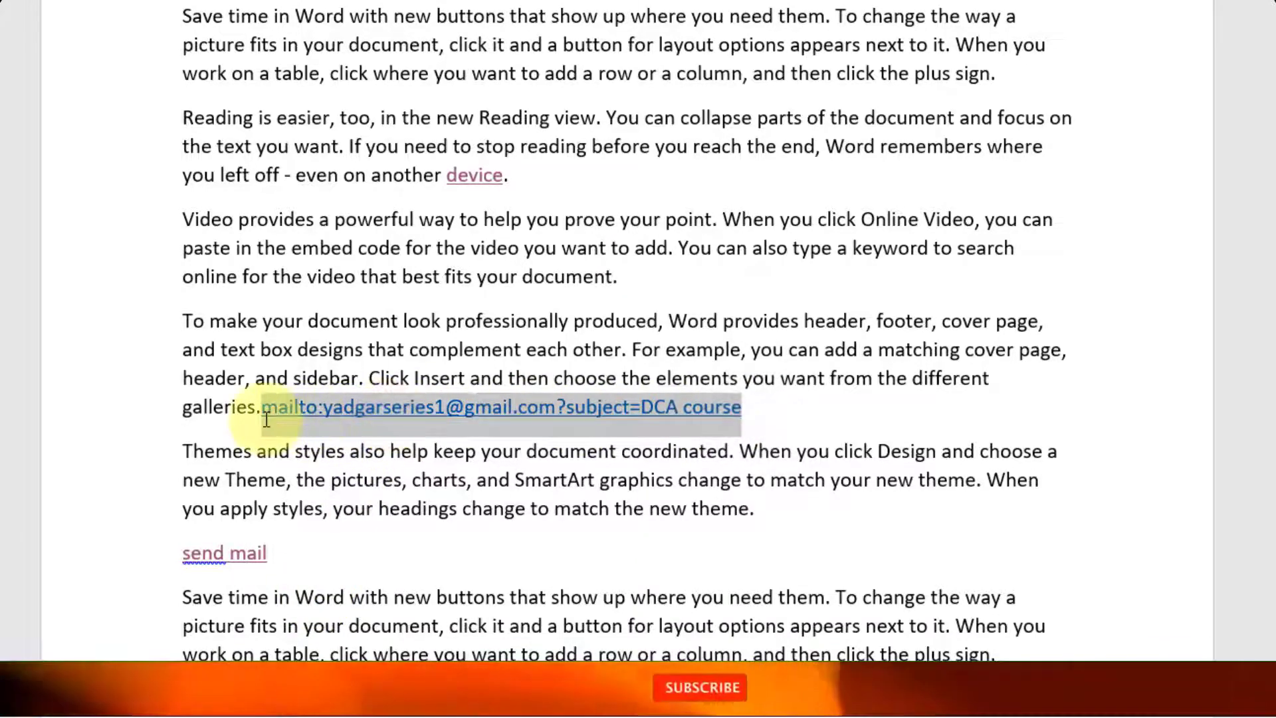
{"action": "left_click", "coordinate": [558, 451]}
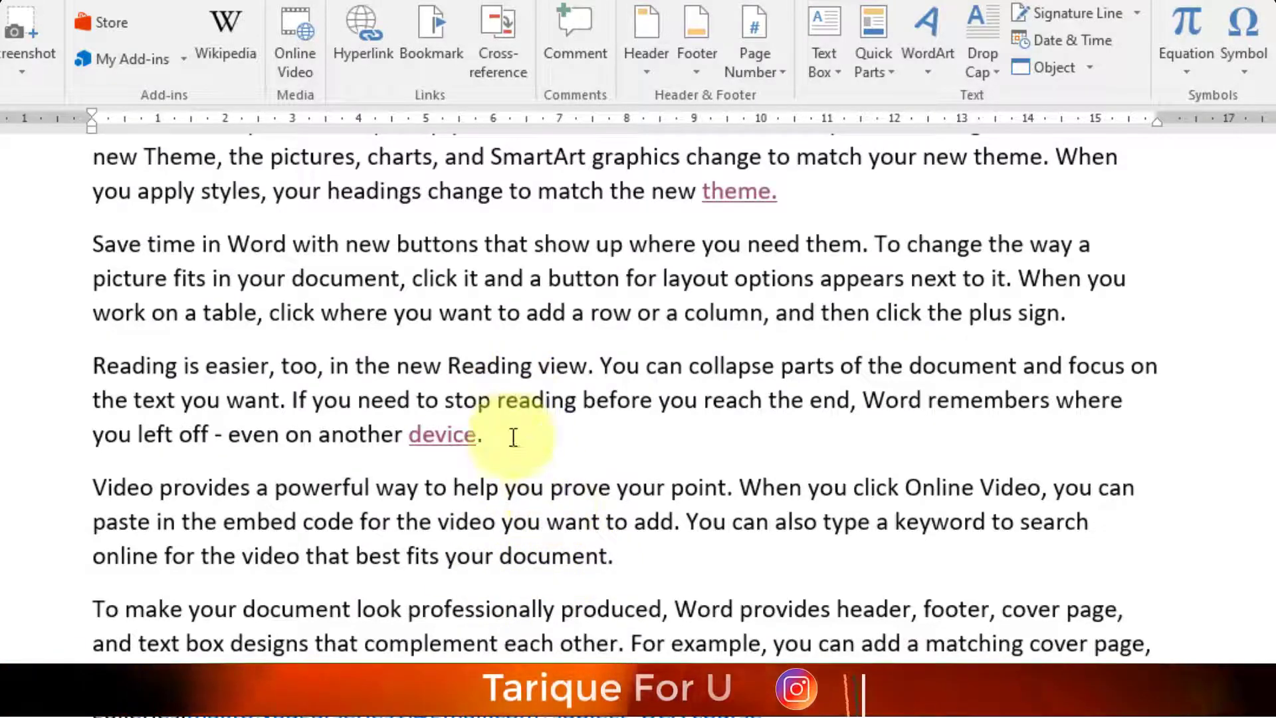
- Scroll up to the paragraph ending in galleries. and open Cross-reference
{"action": "scroll", "coordinate": [513, 436], "scroll_direction": "up", "scroll_amount": 8}
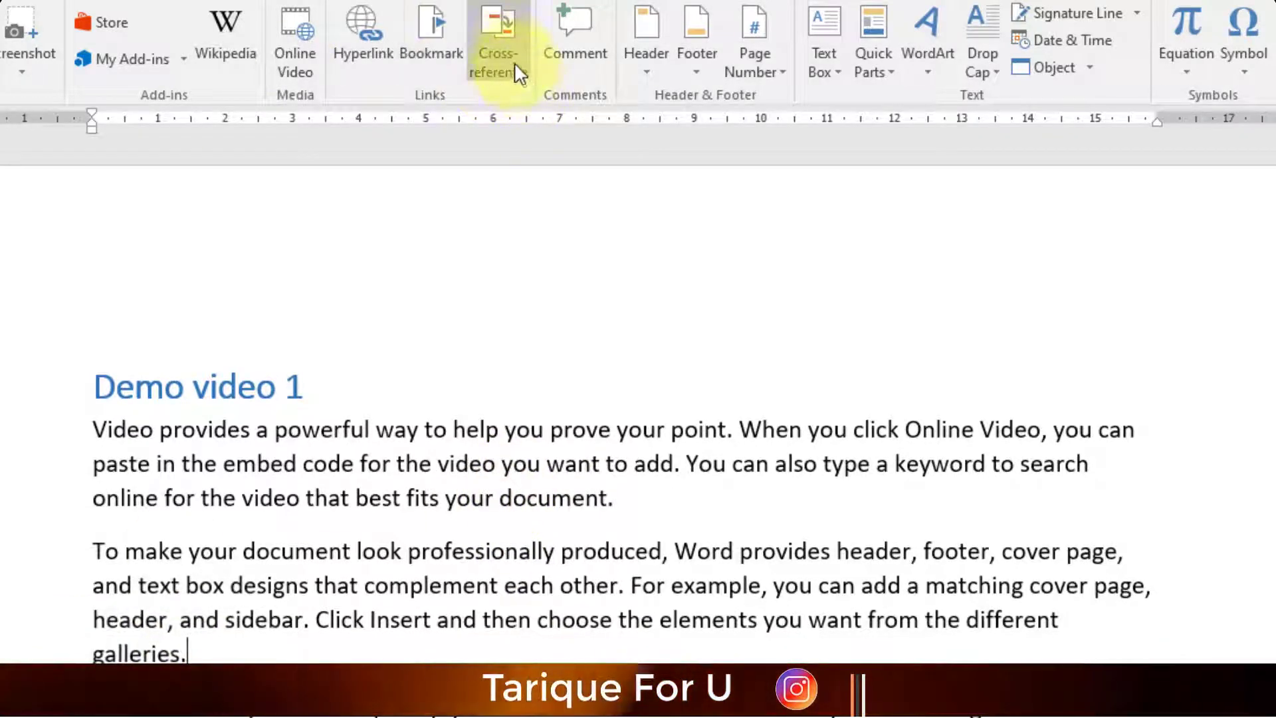
{"action": "left_click", "coordinate": [505, 47]}
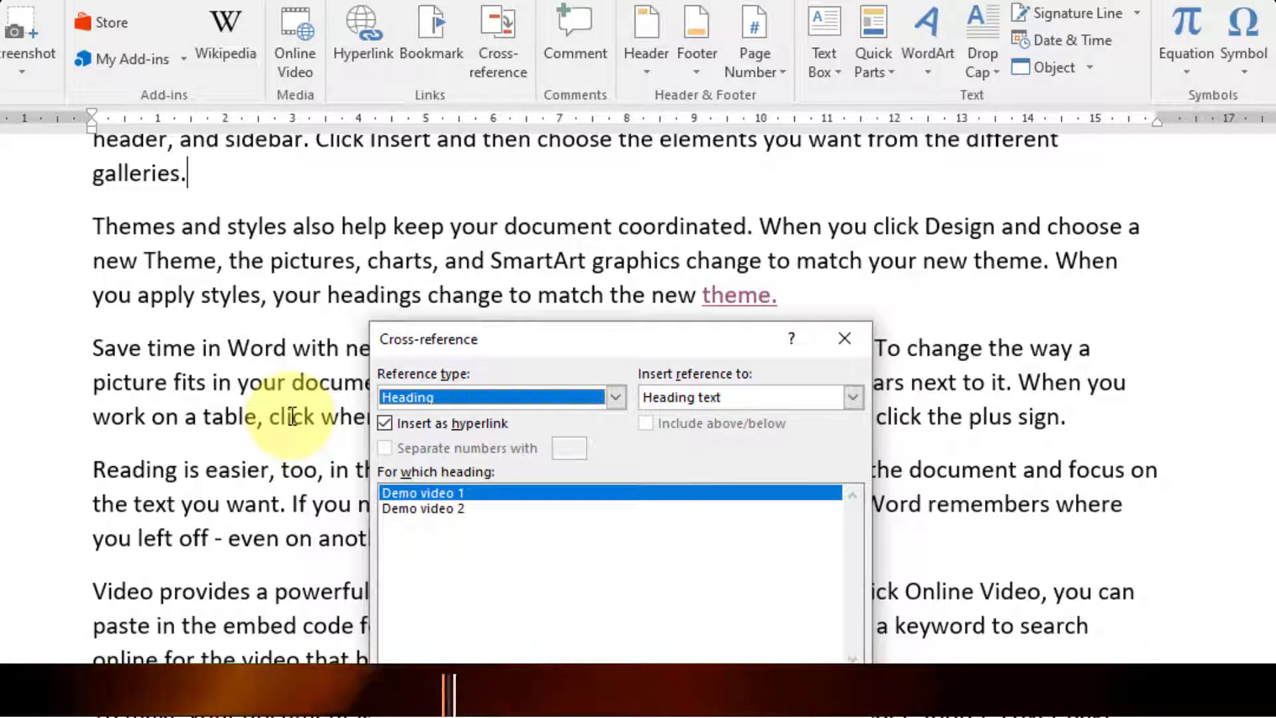
- Insert a Heading cross-reference to Demo video 2 after galleries., then close the dialog
{"action": "left_click", "coordinate": [615, 397]}
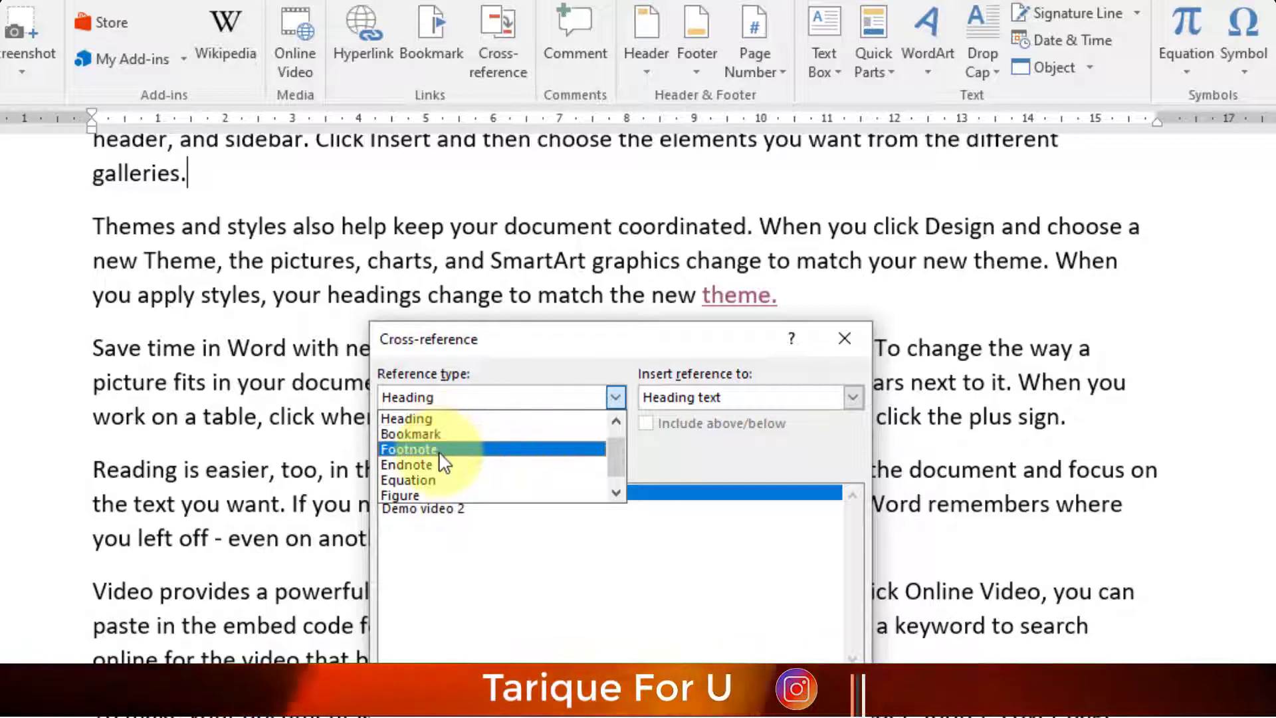
{"action": "scroll", "coordinate": [479, 460], "scroll_direction": "down", "scroll_amount": 1}
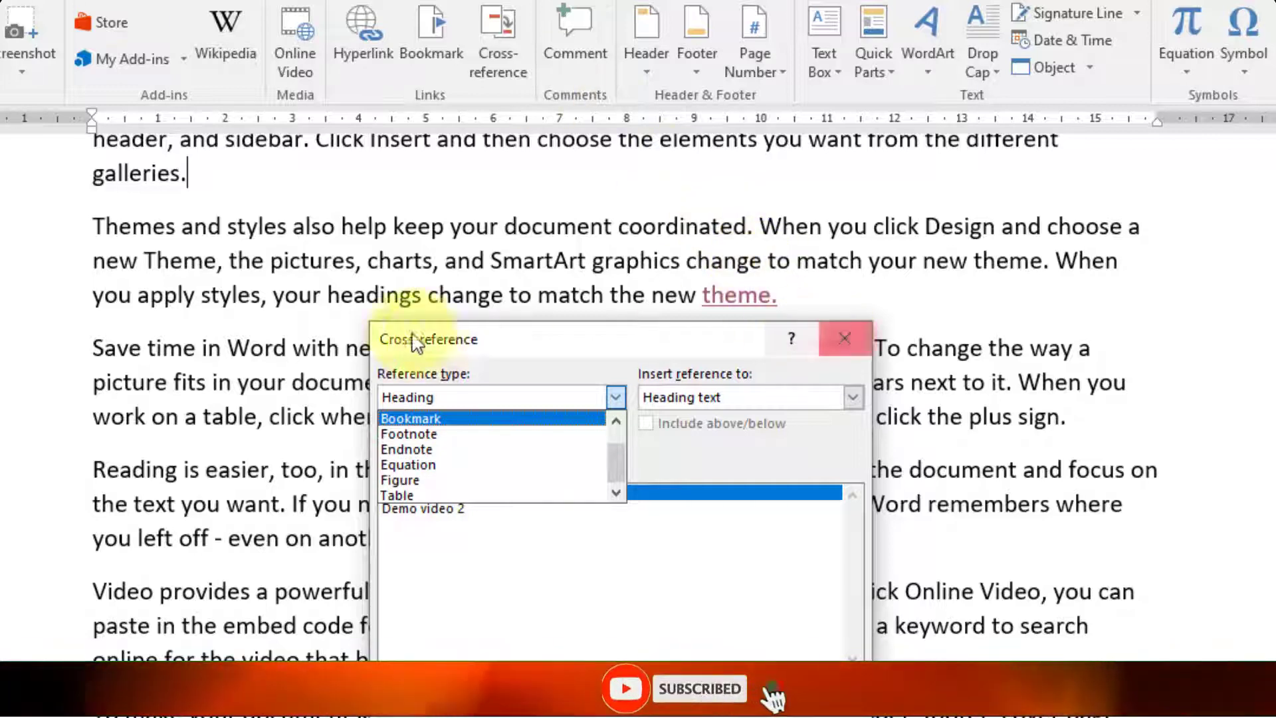
{"action": "left_click_drag", "start_coordinate": [615, 469], "coordinate": [619, 433]}
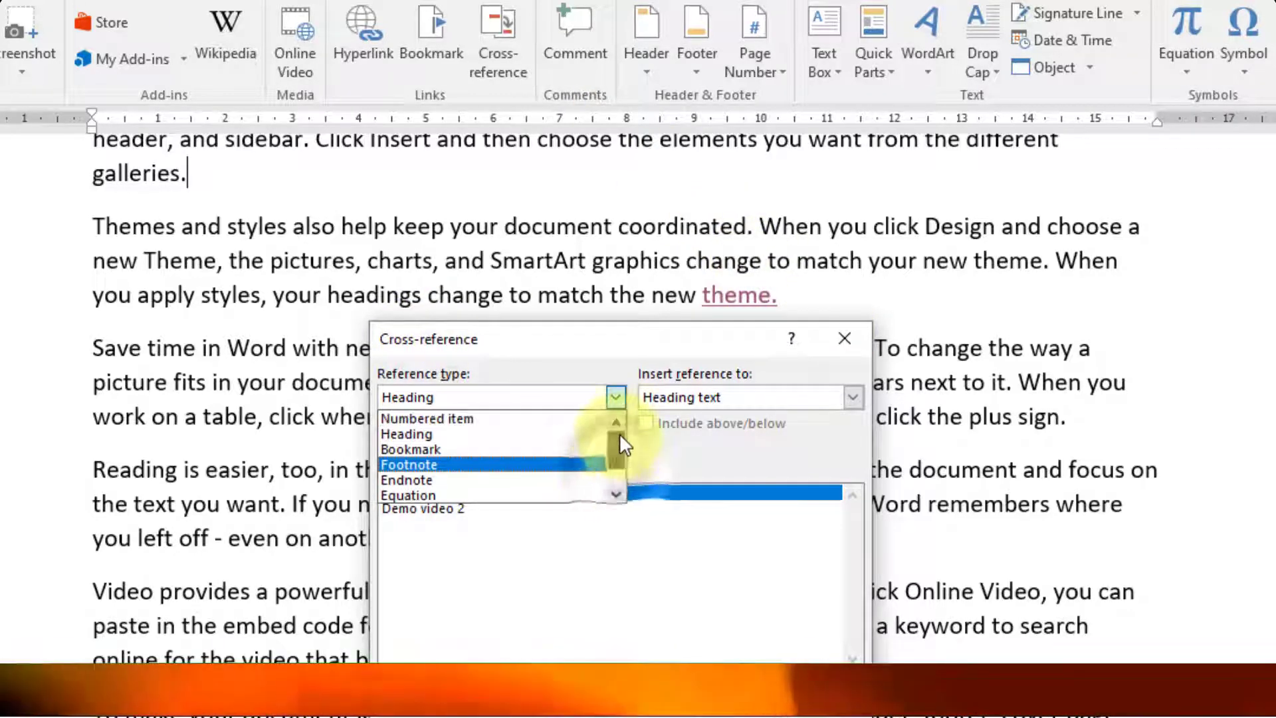
{"action": "left_click", "coordinate": [432, 434]}
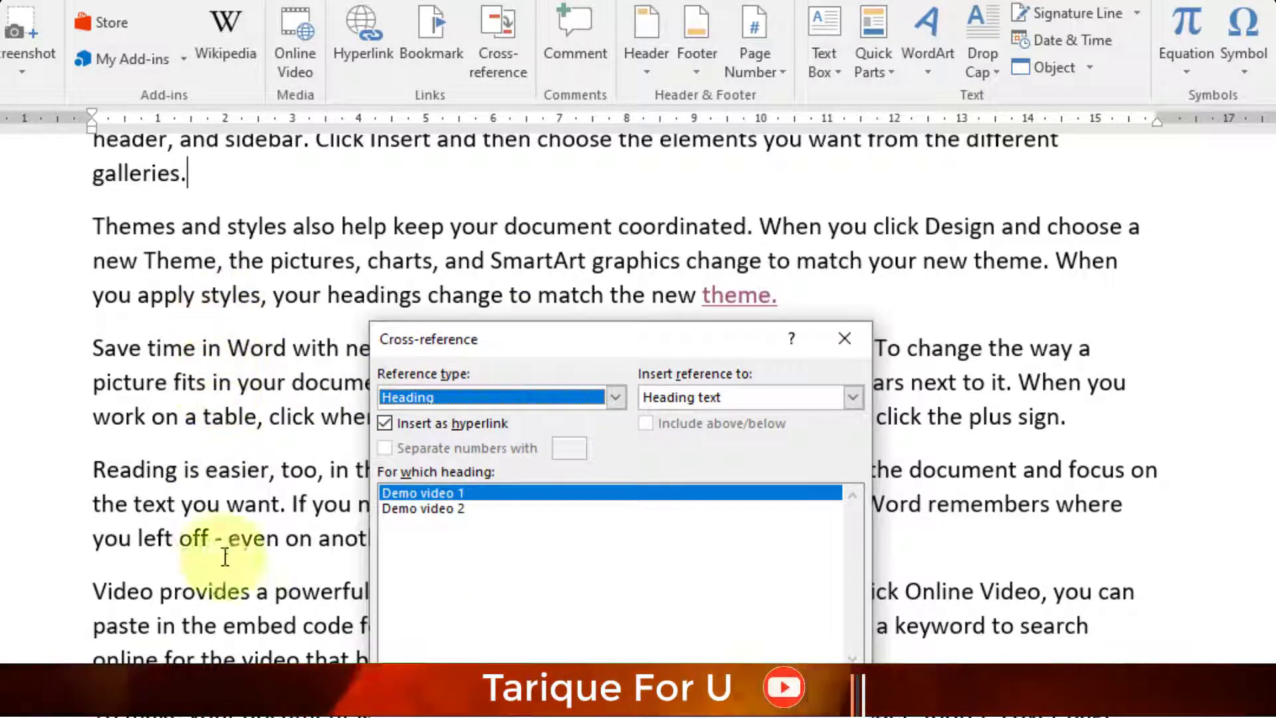
{"action": "left_click", "coordinate": [459, 497]}
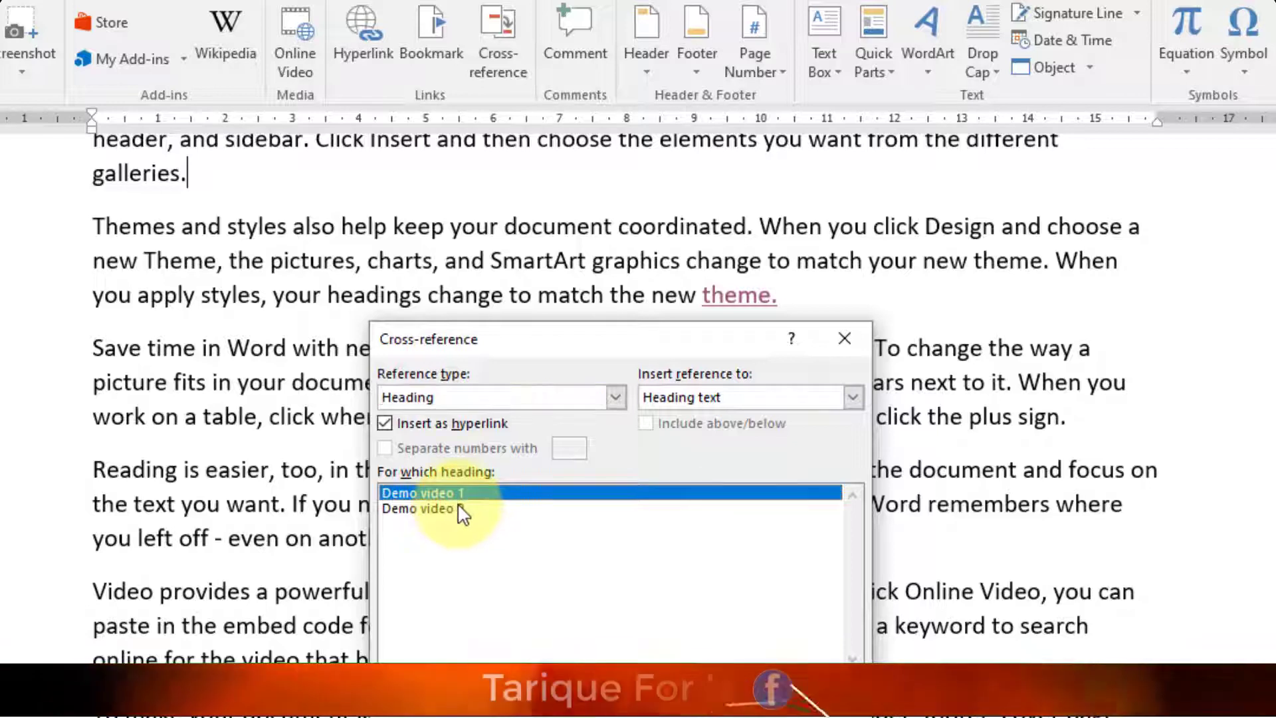
{"action": "left_click", "coordinate": [423, 508]}
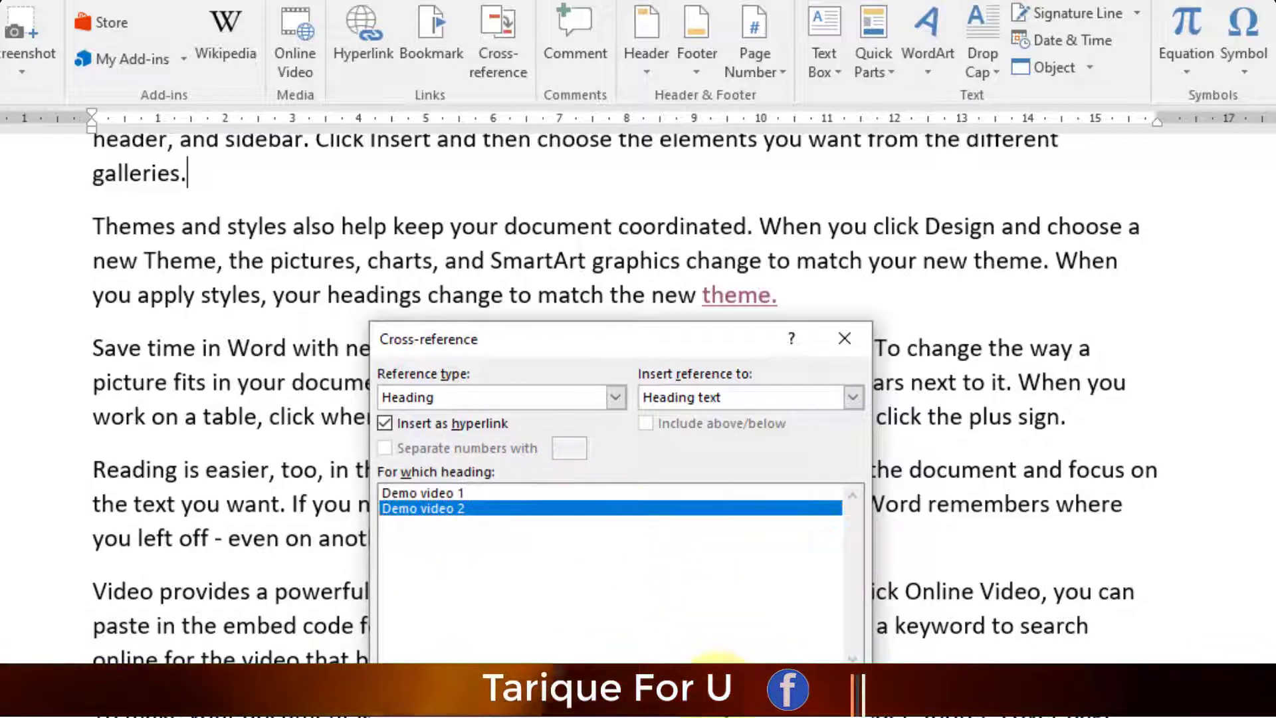
{"action": "left_click", "coordinate": [717, 664]}
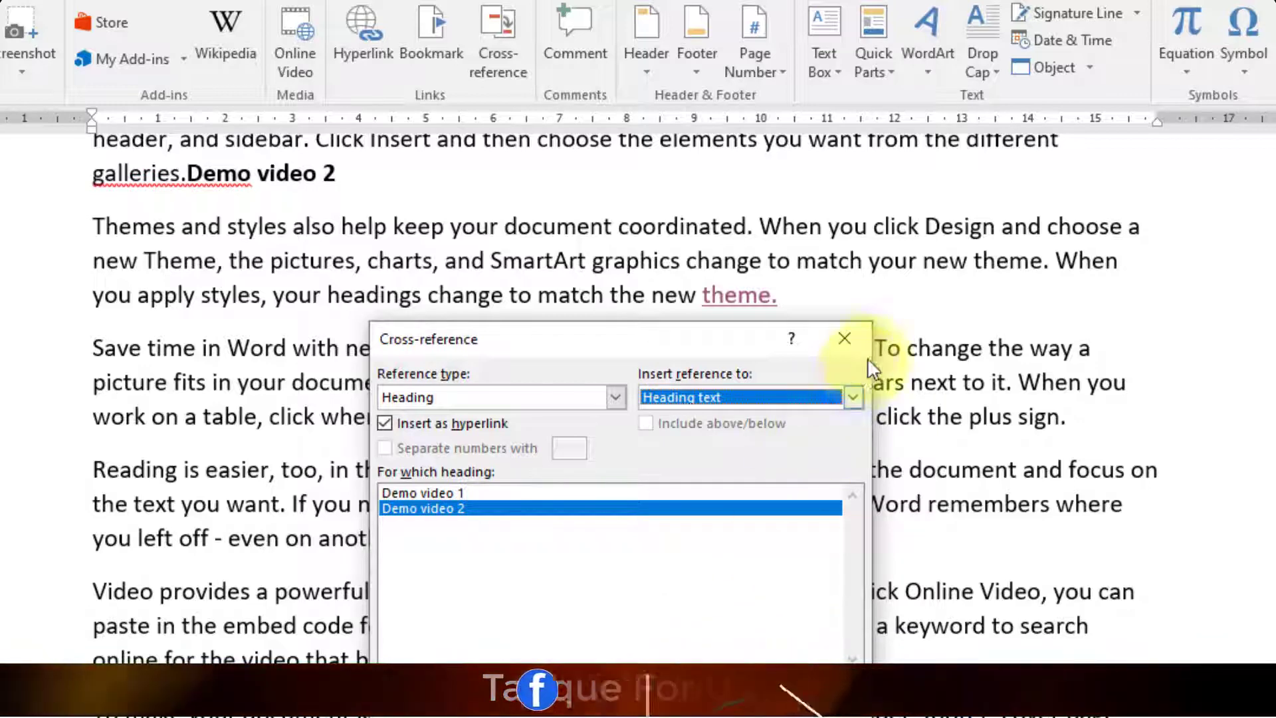
{"action": "left_click", "coordinate": [856, 335]}
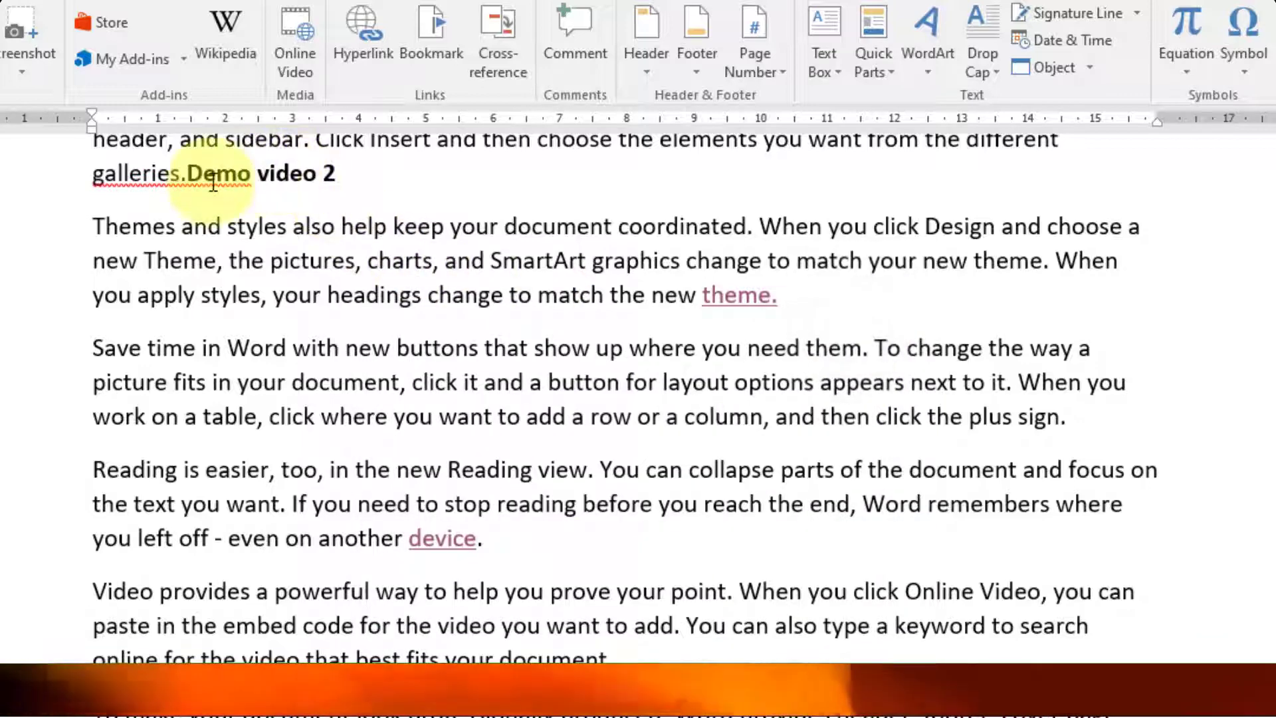
{"action": "scroll", "coordinate": [332, 392], "scroll_direction": "up", "scroll_amount": 2}
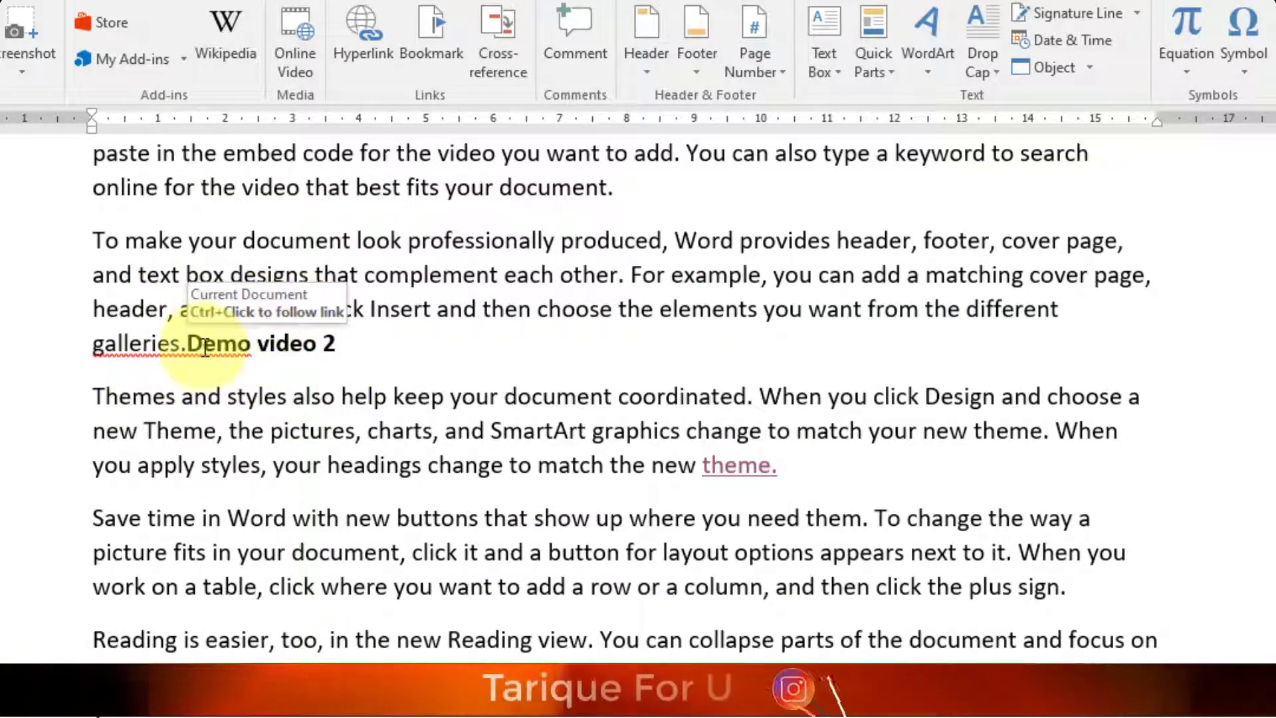
{"action": "left_click", "coordinate": [334, 343]}
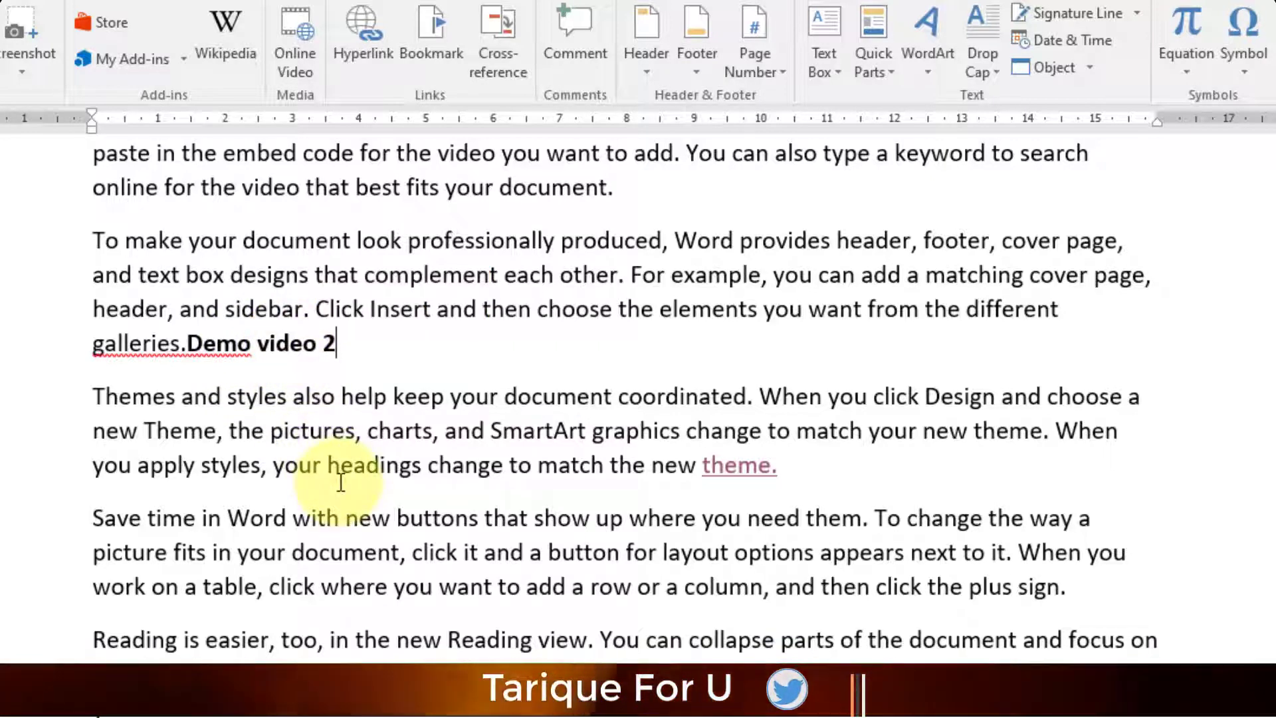
{"action": "left_click", "coordinate": [277, 355], "text": "ctrl"}
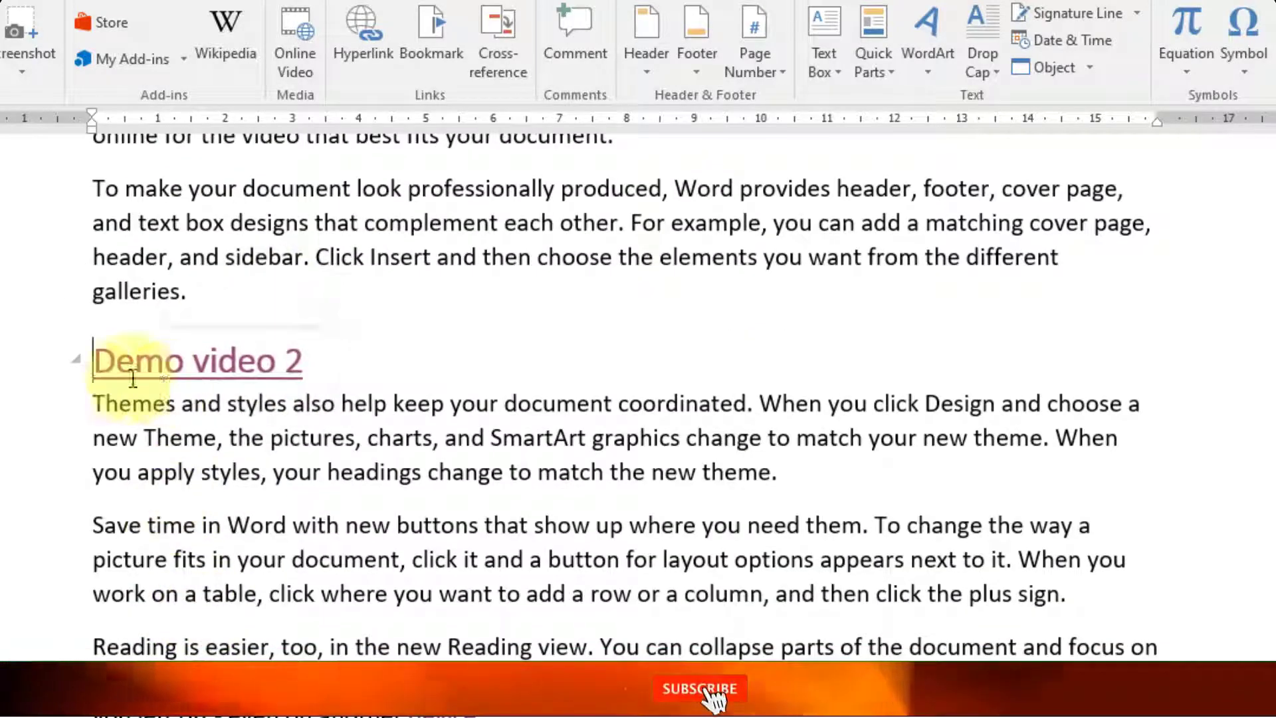
{"action": "scroll", "coordinate": [103, 370], "scroll_direction": "up", "scroll_amount": 3}
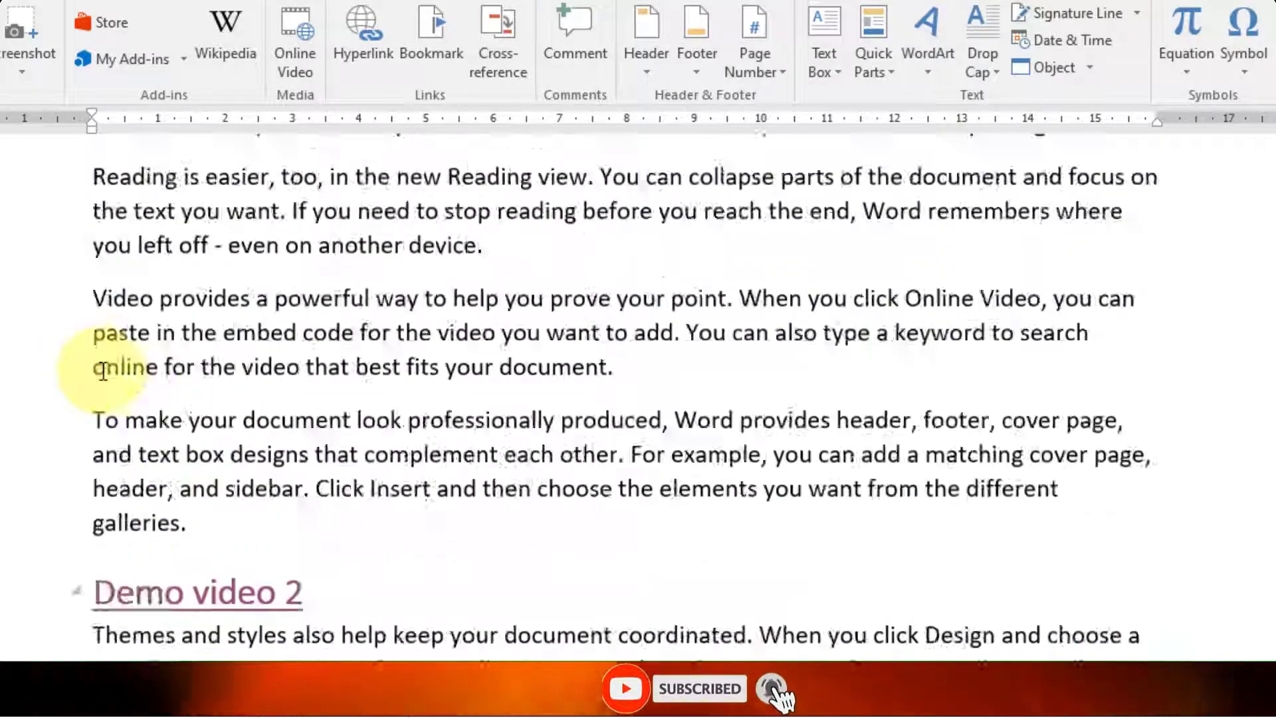
{"action": "scroll", "coordinate": [103, 370], "scroll_direction": "up", "scroll_amount": 8}
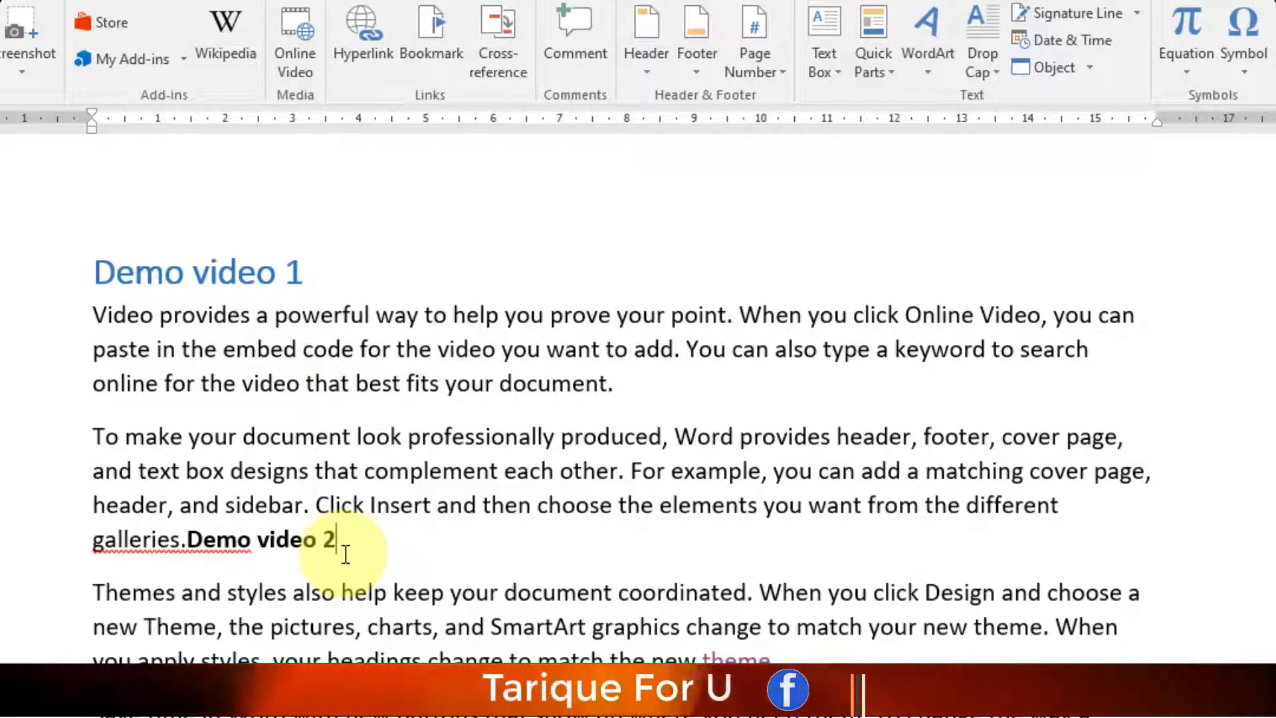
- Delete the old reference, insert a new Demo video 2 cross-reference, and follow it to its heading
{"action": "left_click_drag", "start_coordinate": [345, 553], "coordinate": [133, 538]}
{"action": "key", "text": "BackSpace"}
{"action": "key", "text": "BackSpace"}
{"action": "key", "text": "BackSpace"}
{"action": "key", "text": "BackSpace"}
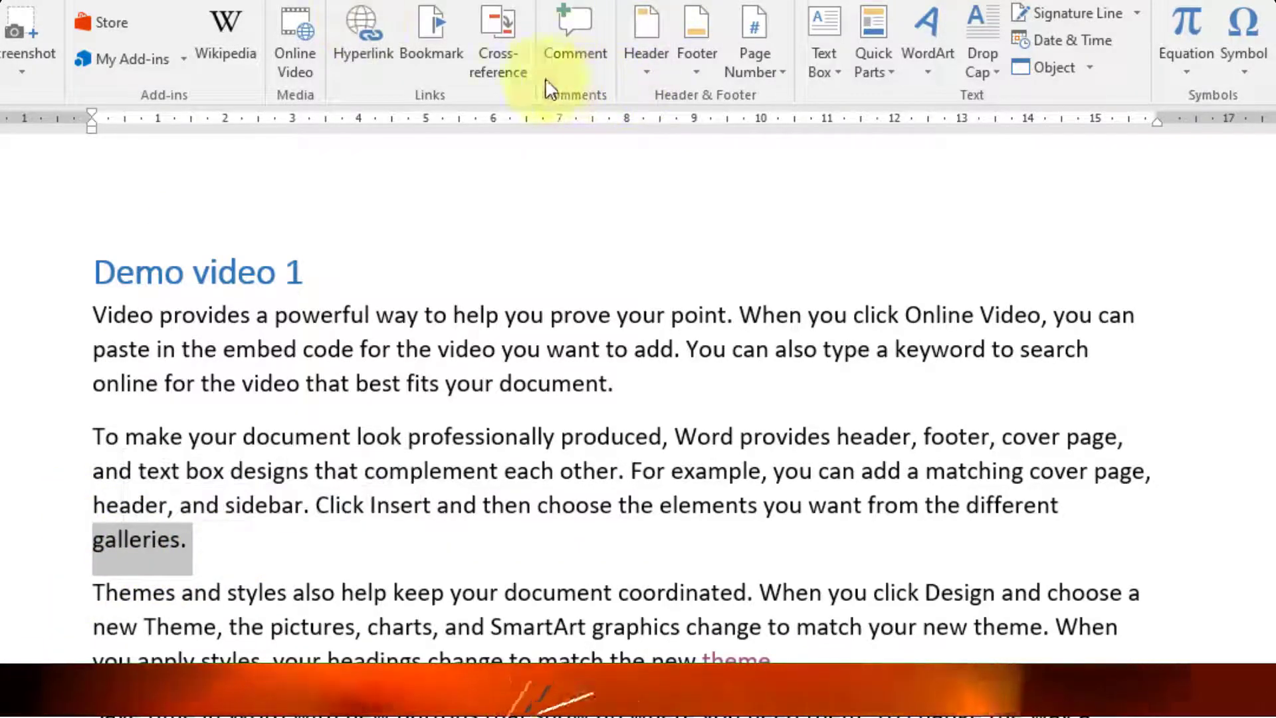
{"action": "left_click", "coordinate": [493, 42]}
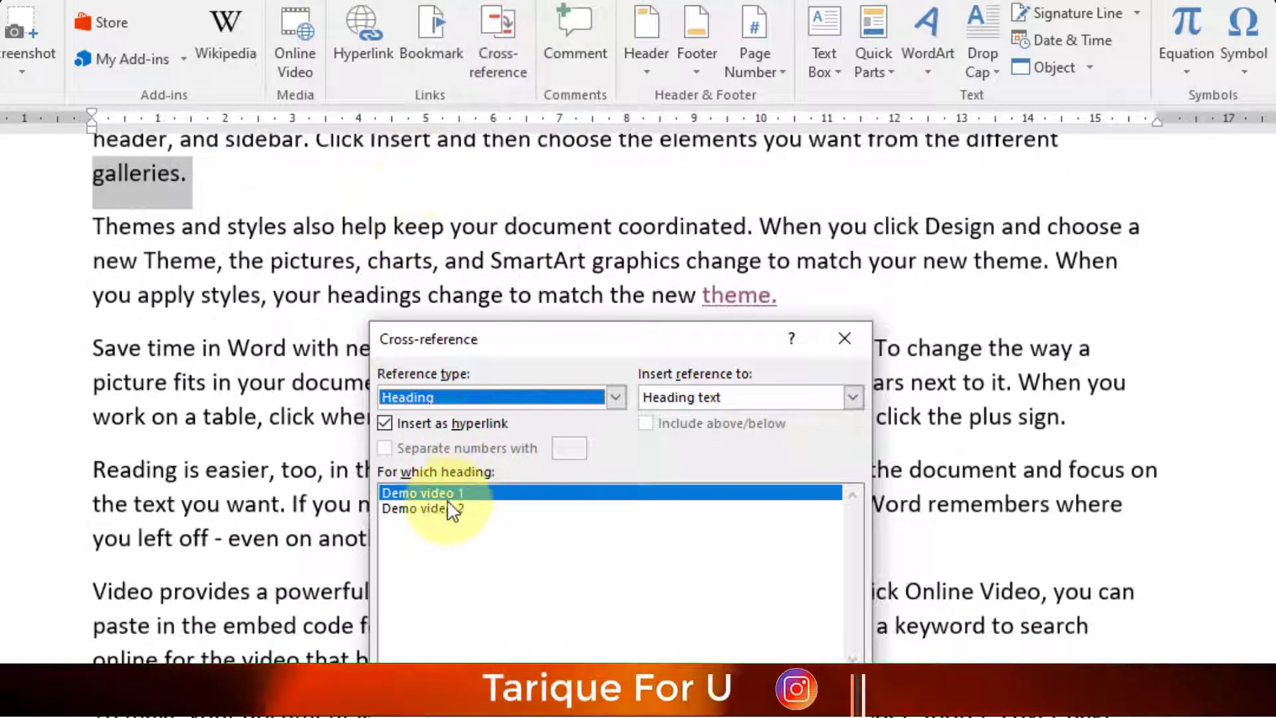
{"action": "left_click", "coordinate": [451, 510]}
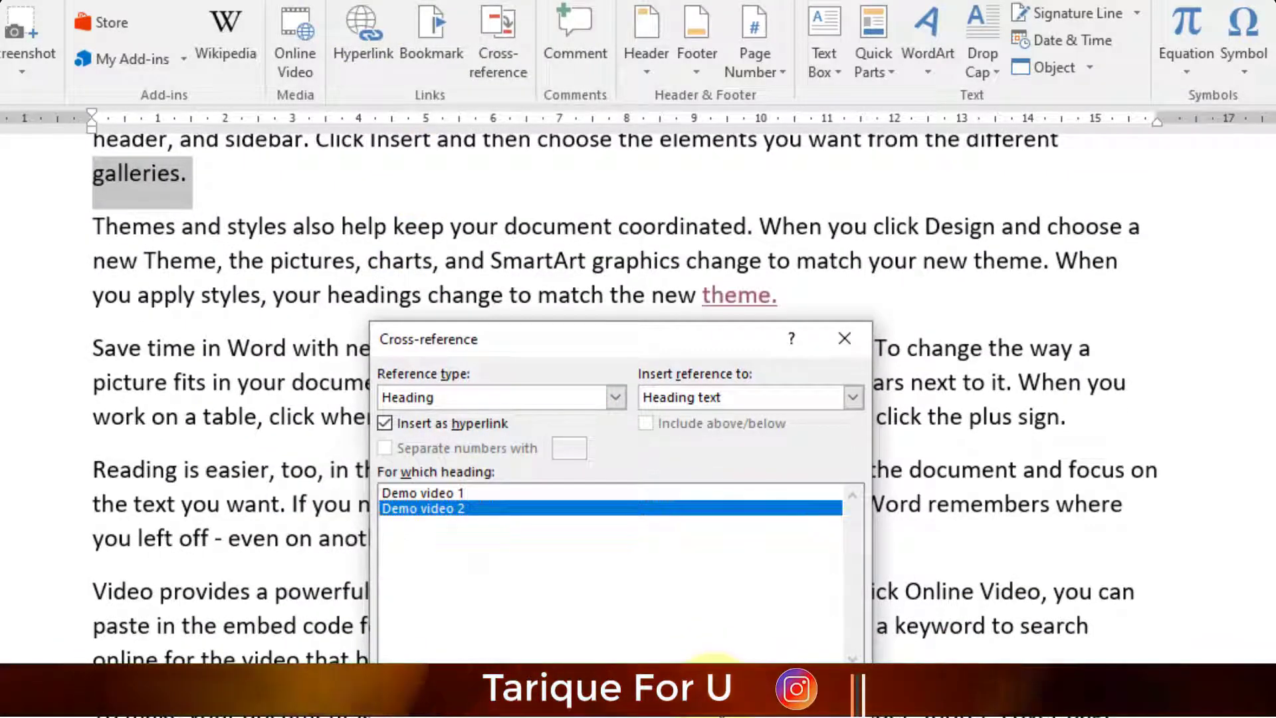
{"action": "left_click", "coordinate": [712, 664]}
{"action": "left_click", "coordinate": [845, 339]}
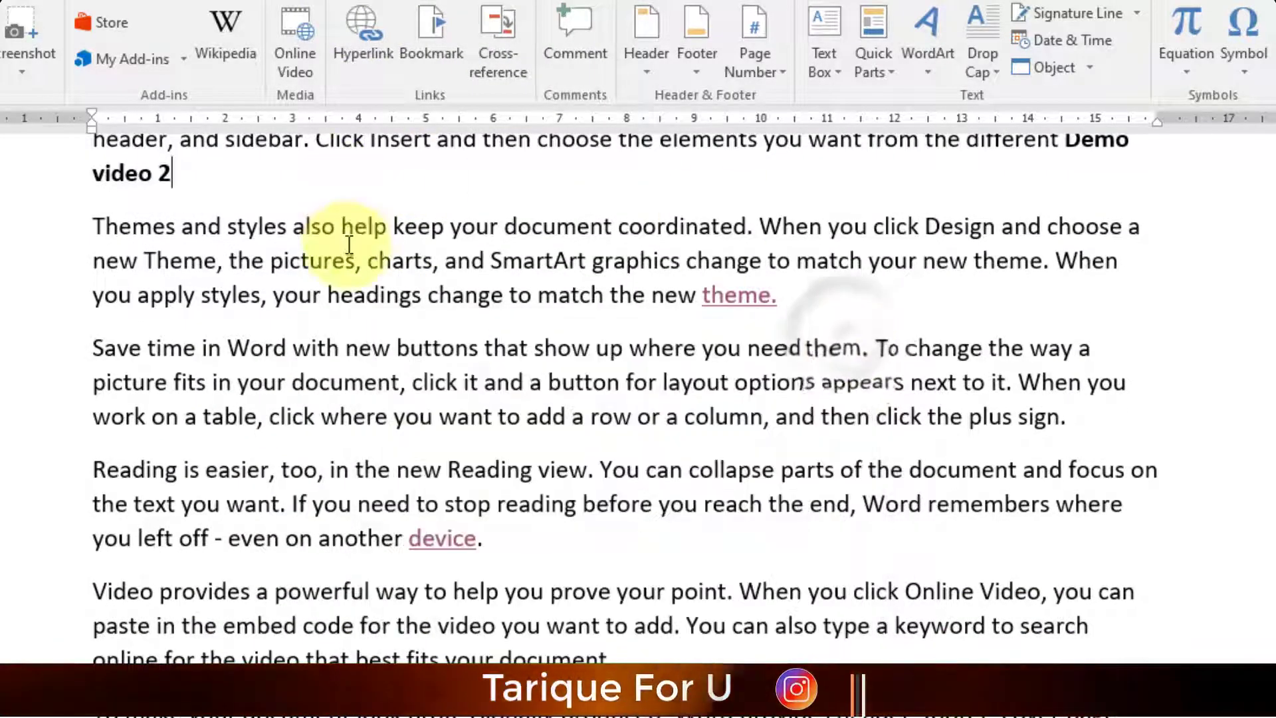
{"action": "scroll", "coordinate": [888, 512], "scroll_direction": "up", "scroll_amount": 4}
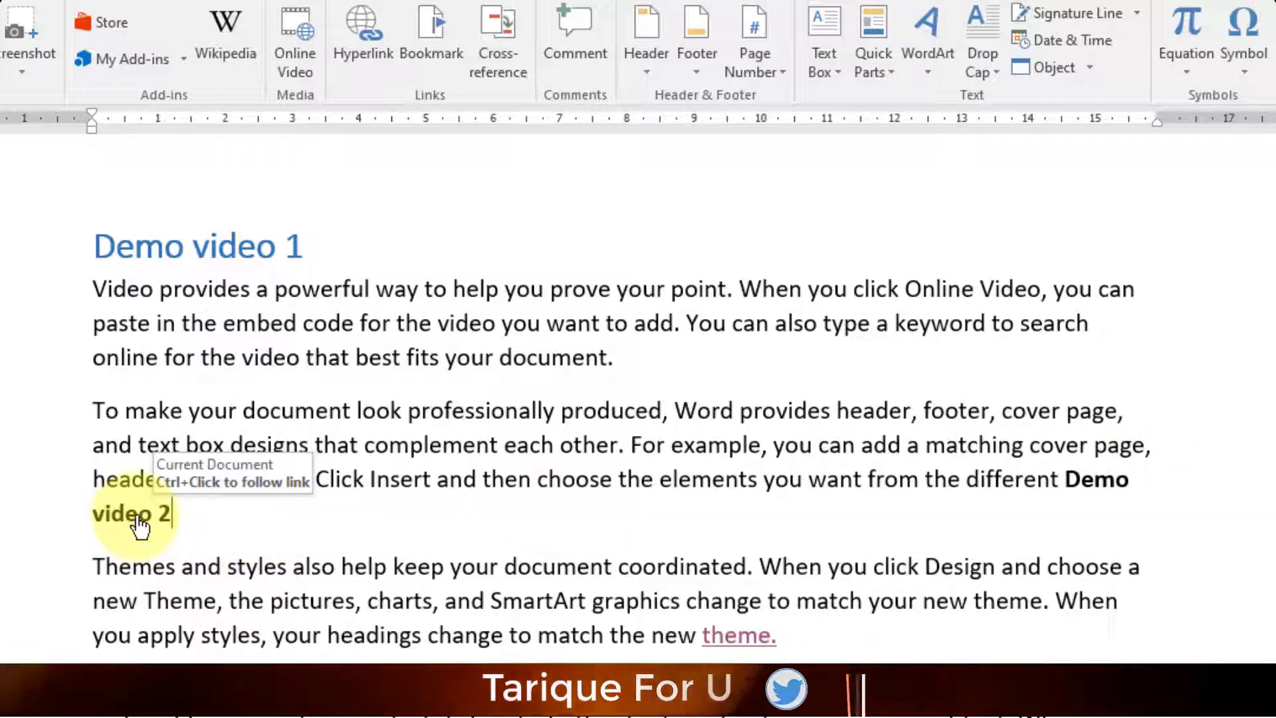
{"action": "left_click", "coordinate": [159, 513], "text": "ctrl"}
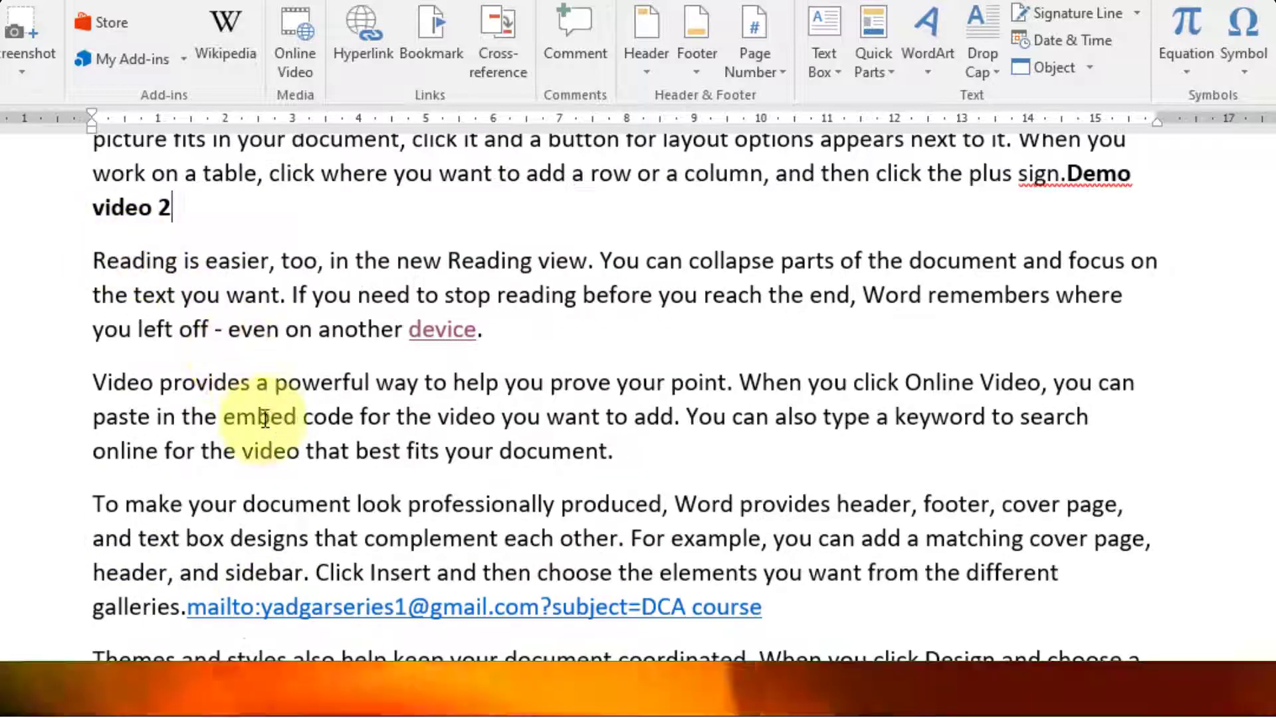
- Scroll around the Demo video 2 heading to check where the cross-reference led
{"action": "scroll", "coordinate": [168, 497], "scroll_direction": "up", "scroll_amount": 3}
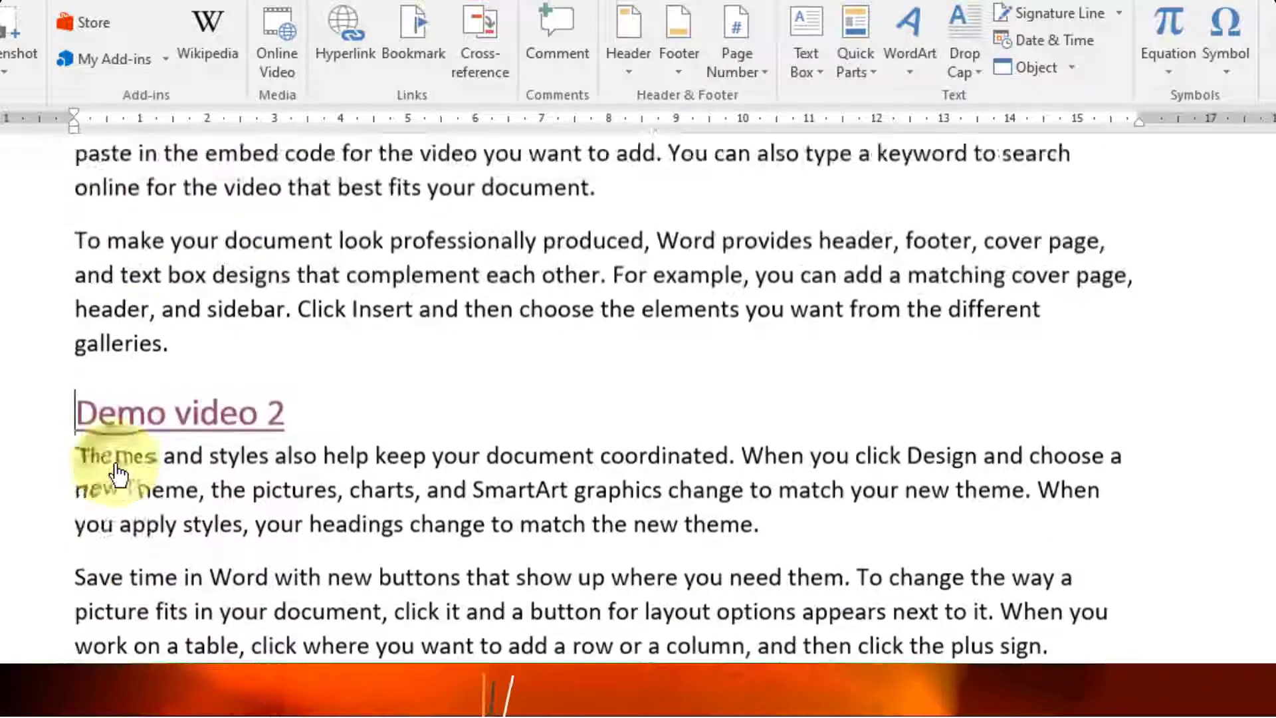
{"action": "scroll", "coordinate": [200, 432], "scroll_direction": "down", "scroll_amount": 1}
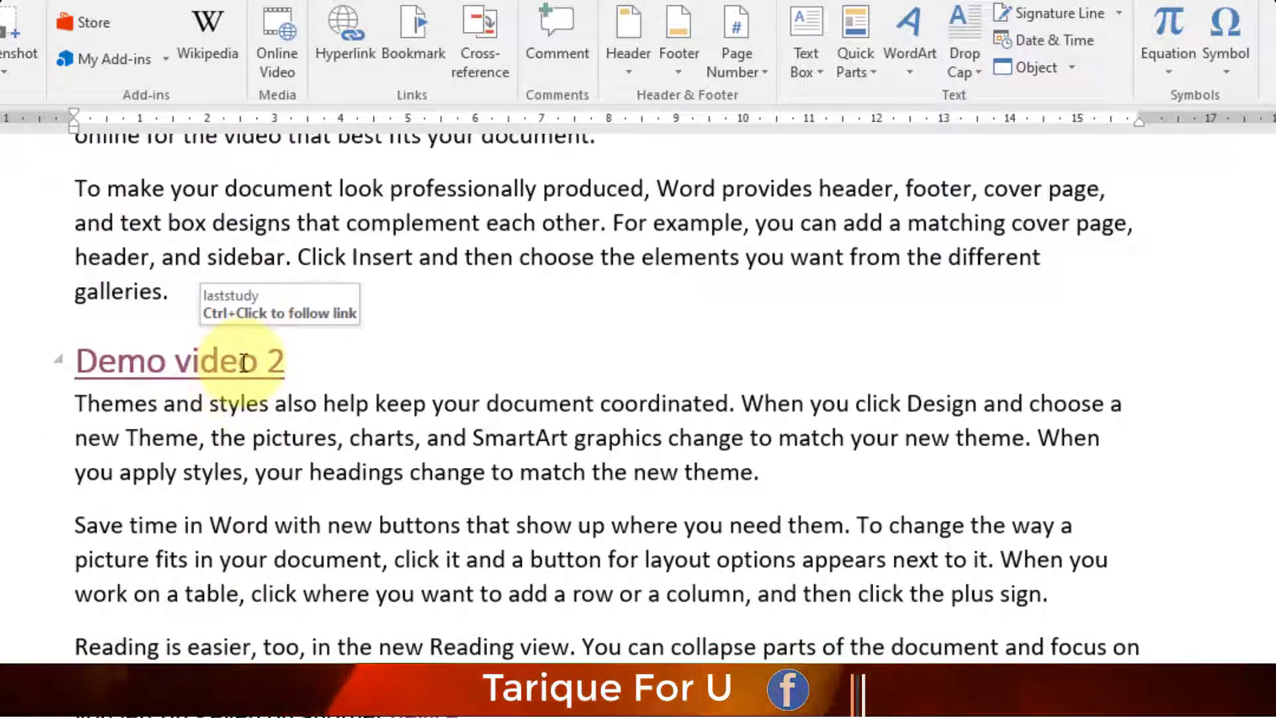
{"action": "scroll", "coordinate": [239, 342], "scroll_direction": "up", "scroll_amount": 5}
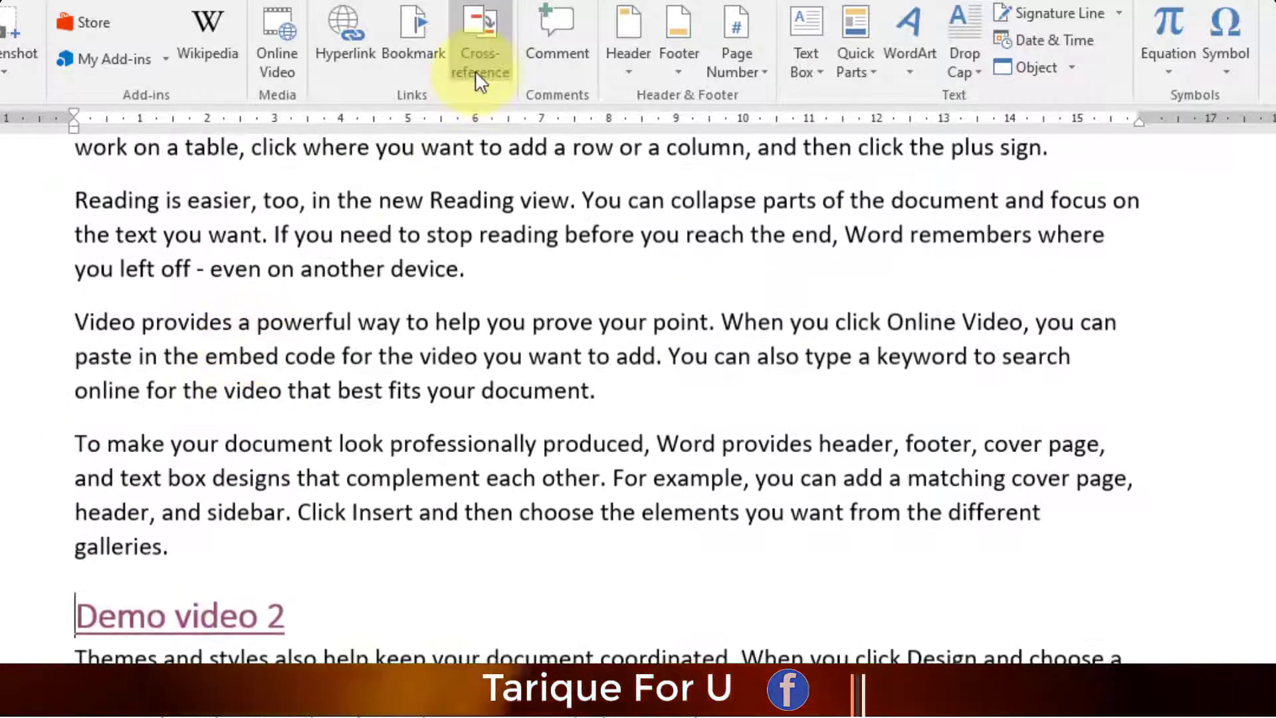
{"action": "left_click", "coordinate": [475, 71]}
{"action": "left_click", "coordinate": [598, 396]}
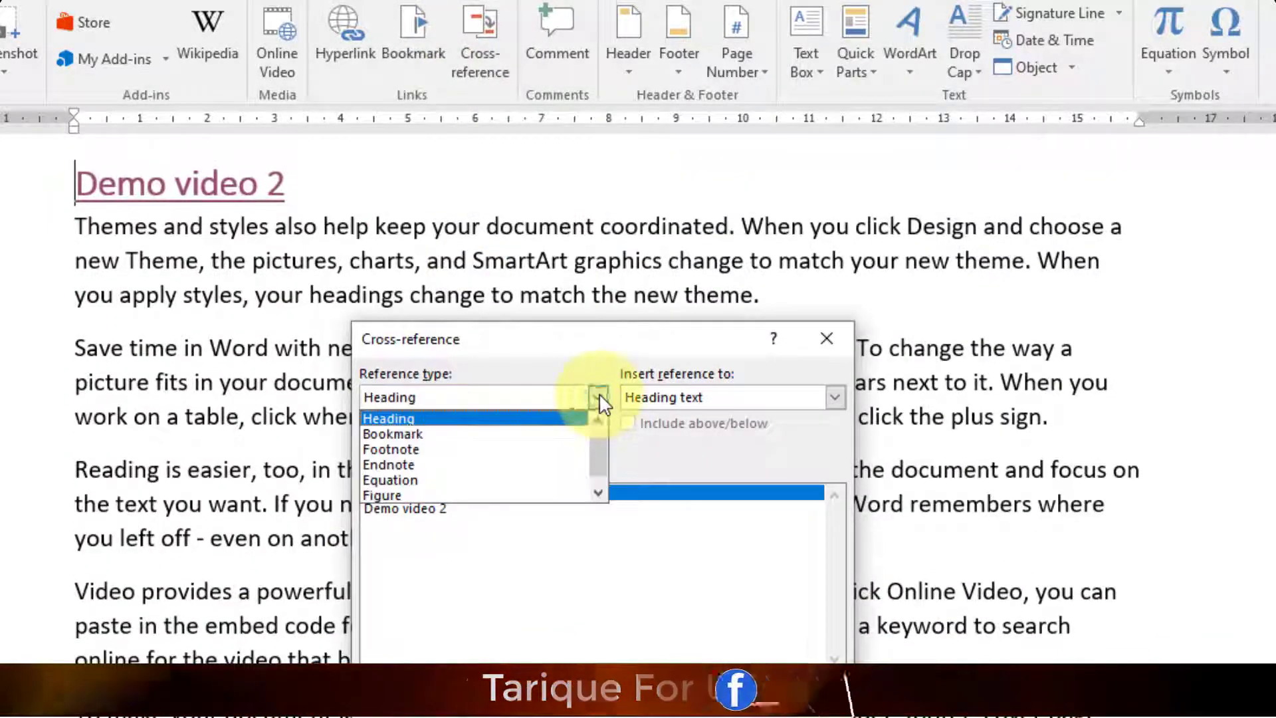